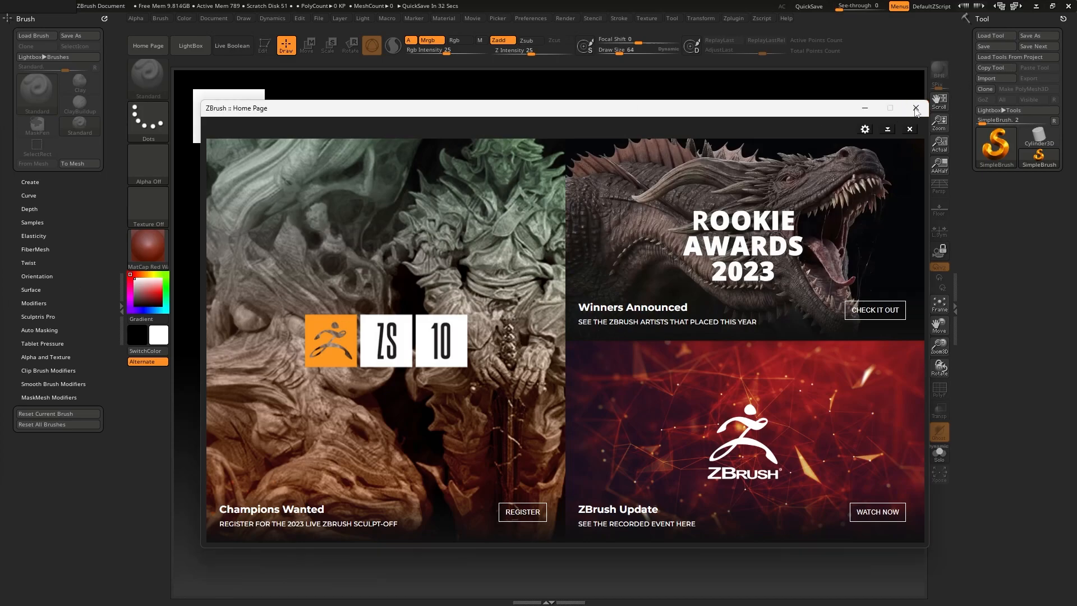
Close the start-up home window, draw a Sphere3D on the empty canvas and enter edit mode.
left_click(915, 108)
left_click(996, 147)
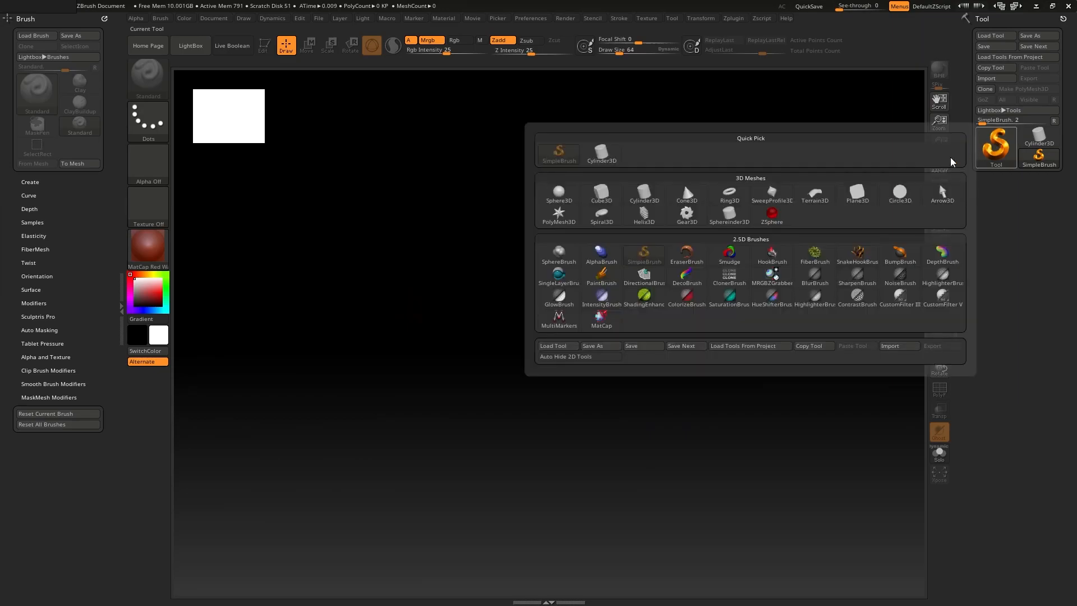
left_click(560, 192)
left_click_drag(554, 291, 548, 444)
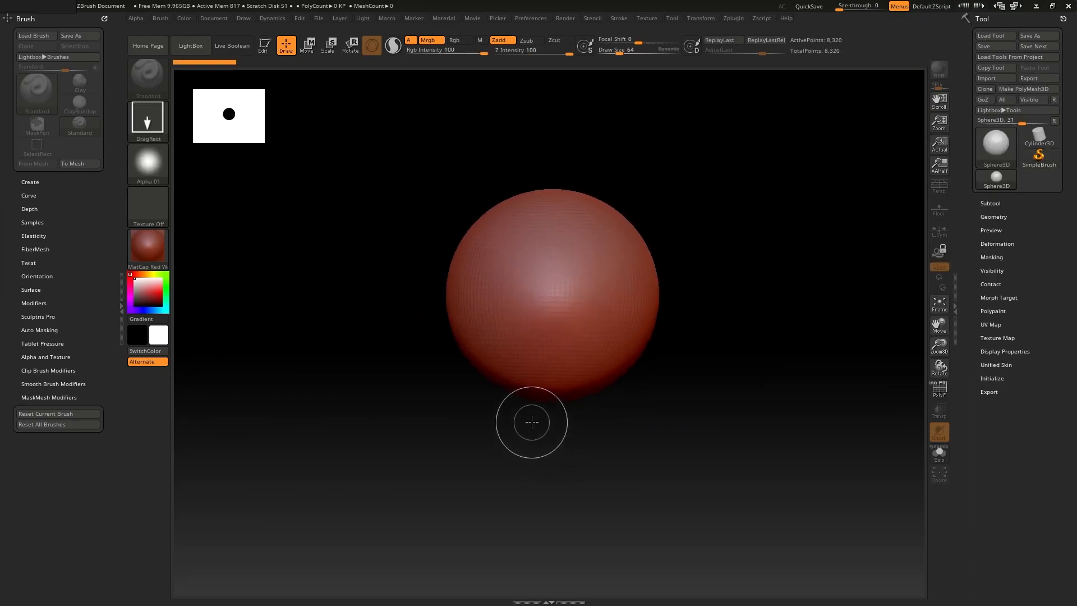
key("t")
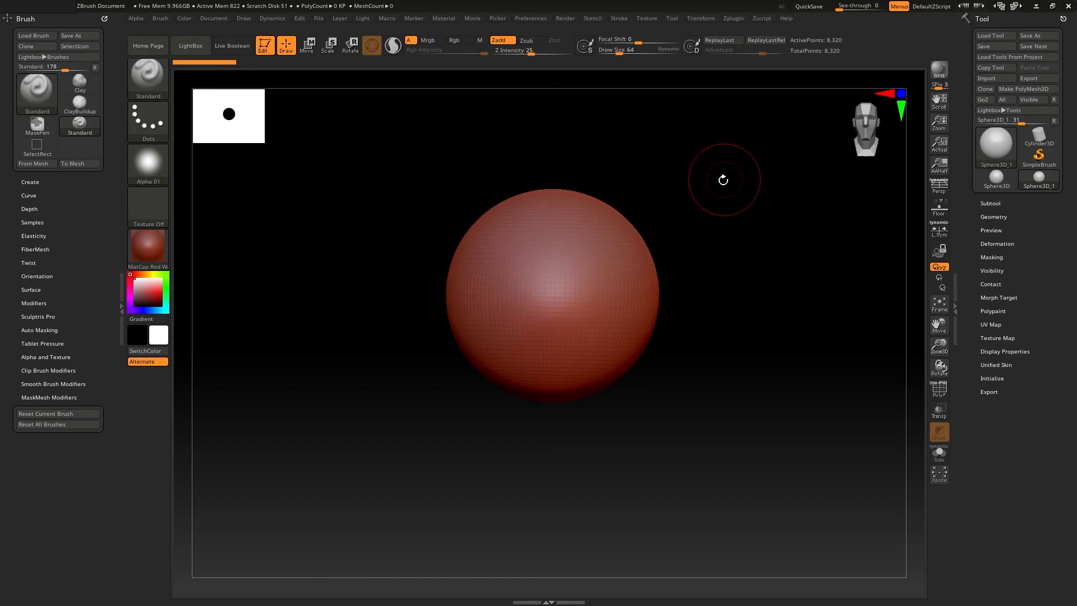
Convert the sphere to a PolyMesh3D and subdivide it five times.
left_click_drag(724, 180, 719, 191, "alt")
left_click(1024, 89)
left_click_drag(818, 163, 799, 207, "alt")
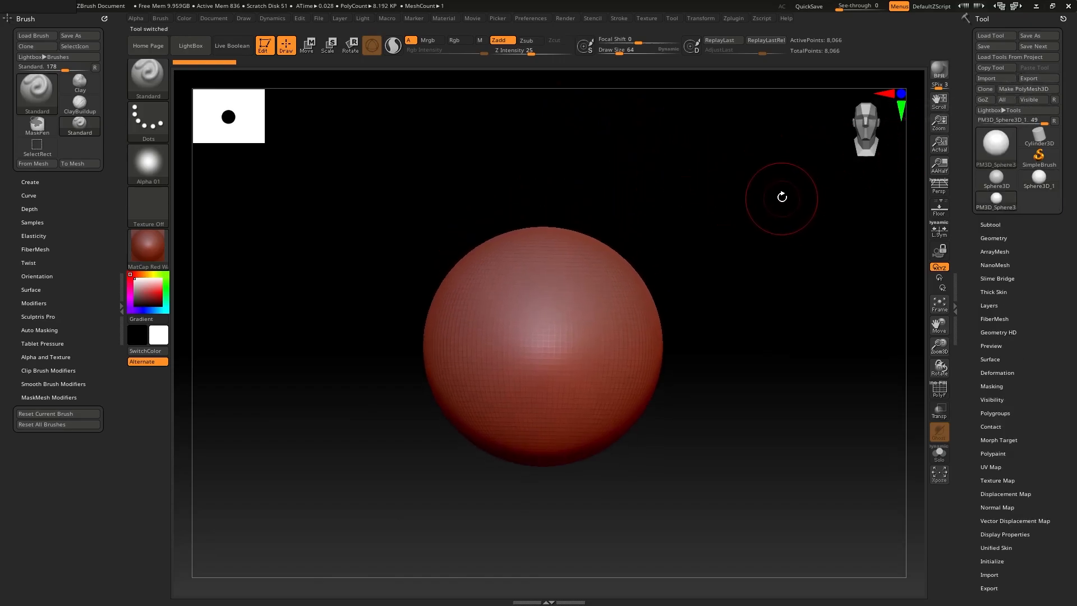
key("ctrl+d")
key("ctrl+d")
key("ctrl+d")
key("ctrl+d")
key("ctrl+d")
mouse_move(746, 187)
left_mouse_down("alt")
mouse_move(743, 211)
mouse_move(735, 153)
left_mouse_up("alt")
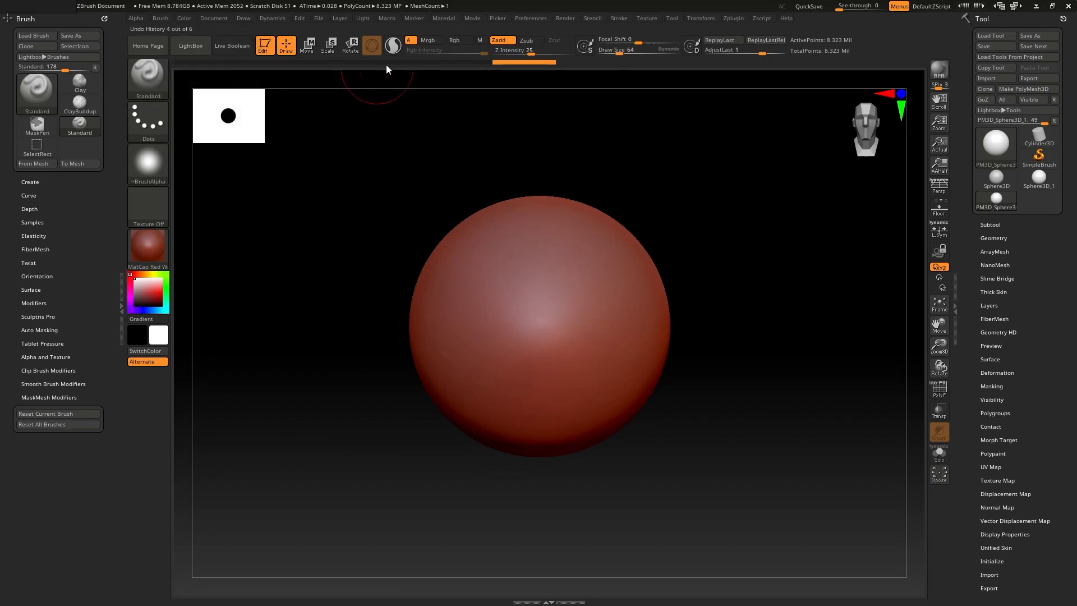
left_click(148, 120)
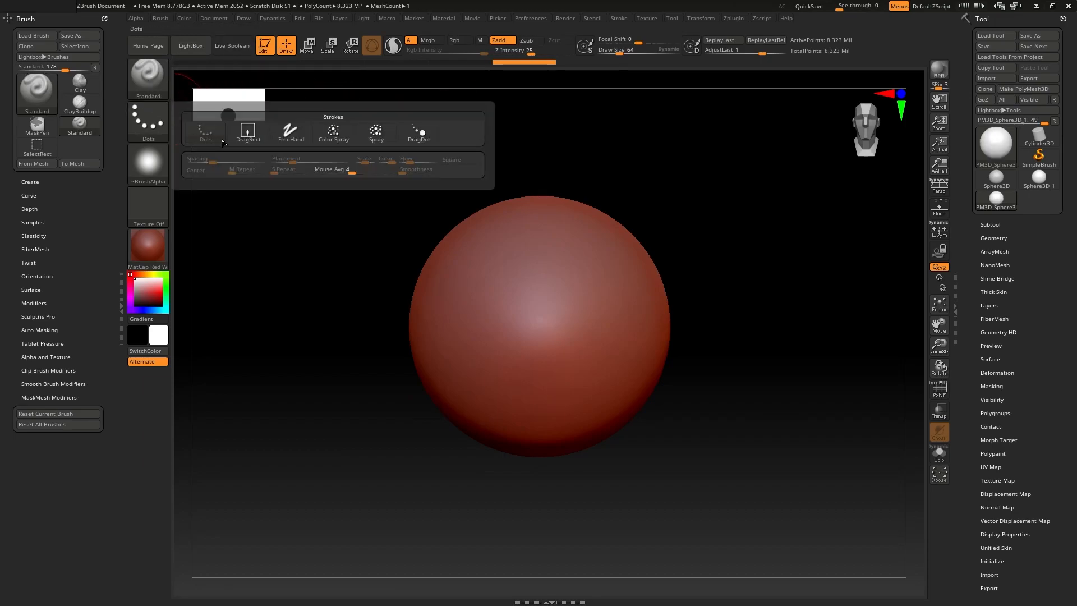
left_click(621, 21)
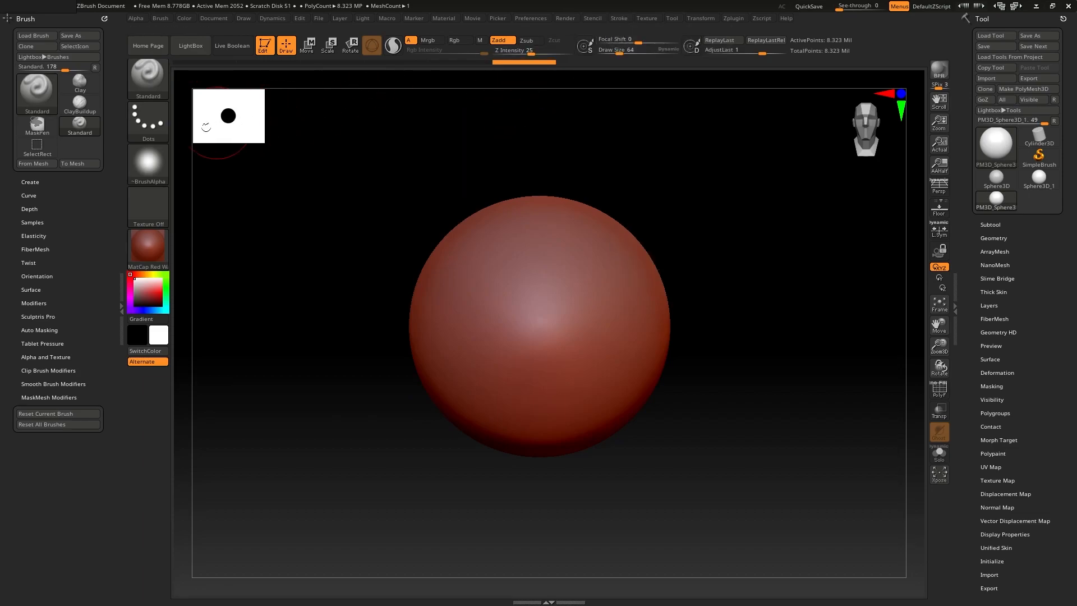
mouse_move(153, 170)
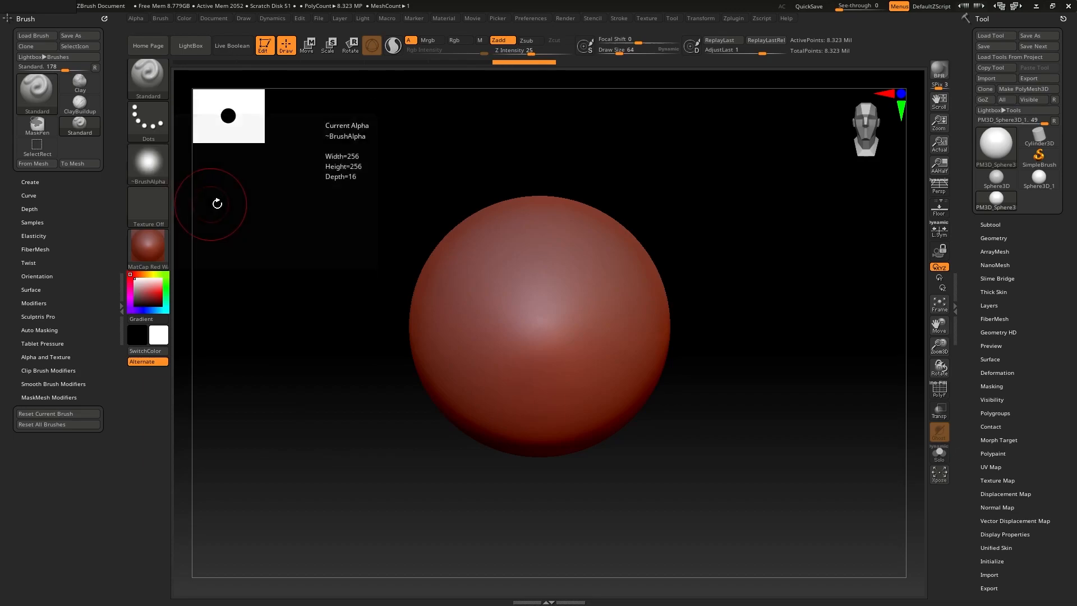
Try Standard brush strokes at draw size 64 across the sphere's front and undo them.
left_click_drag(487, 303, 571, 236)
left_click_drag(521, 323, 592, 242)
key("ctrl+z")
key("ctrl+z")
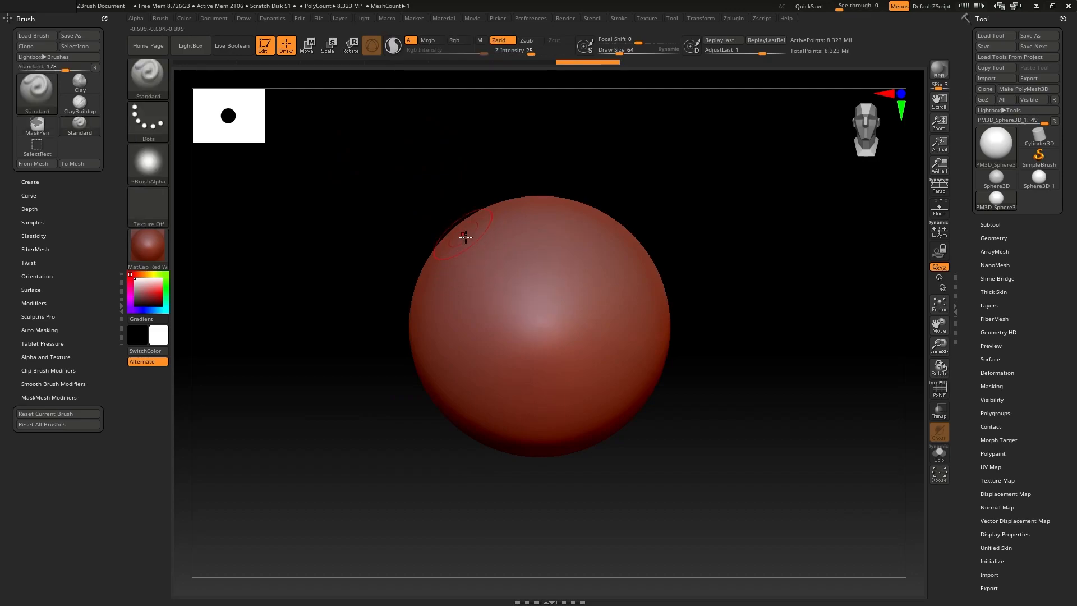
key("ctrl+z")
Try a zigzag Standard brush stroke on the sphere at a draw size of about 42 and undo it.
key("s")
left_click_drag(468, 281, 463, 281)
mouse_move(542, 265)
left_mouse_down()
mouse_move(508, 331)
mouse_move(587, 286)
mouse_move(555, 350)
mouse_move(617, 330)
left_mouse_up()
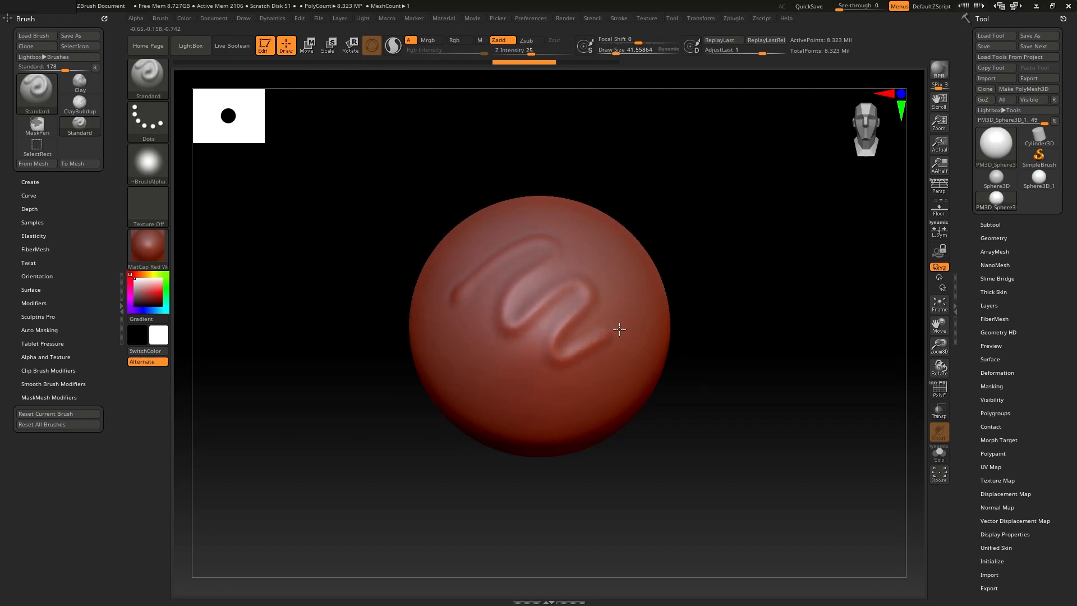
mouse_move(700, 176)
left_mouse_down()
mouse_move(710, 192)
mouse_move(662, 189)
mouse_move(681, 173)
left_mouse_up()
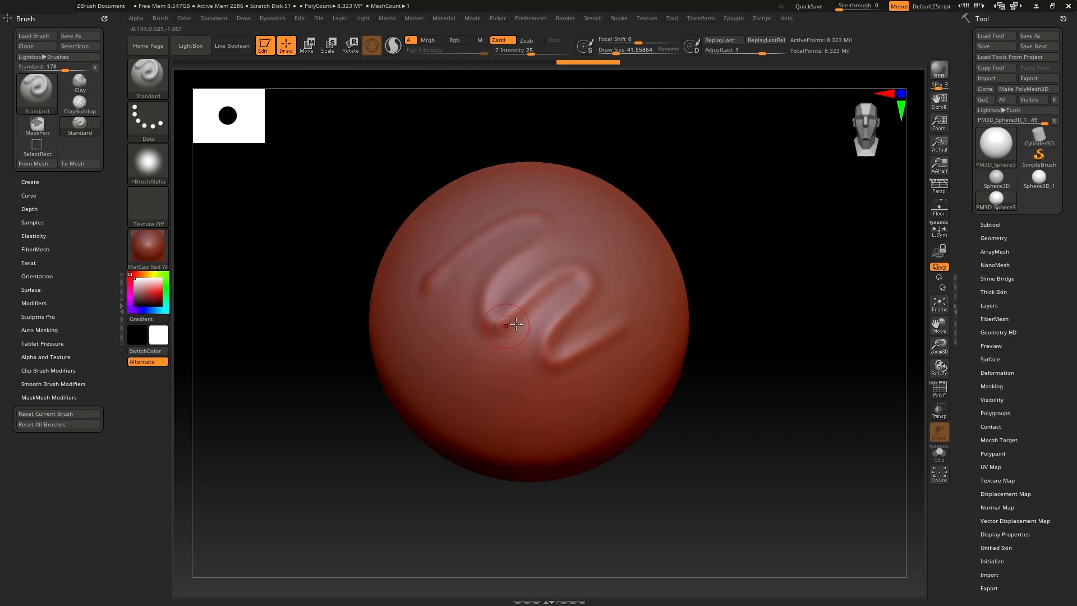
key("ctrl+z")
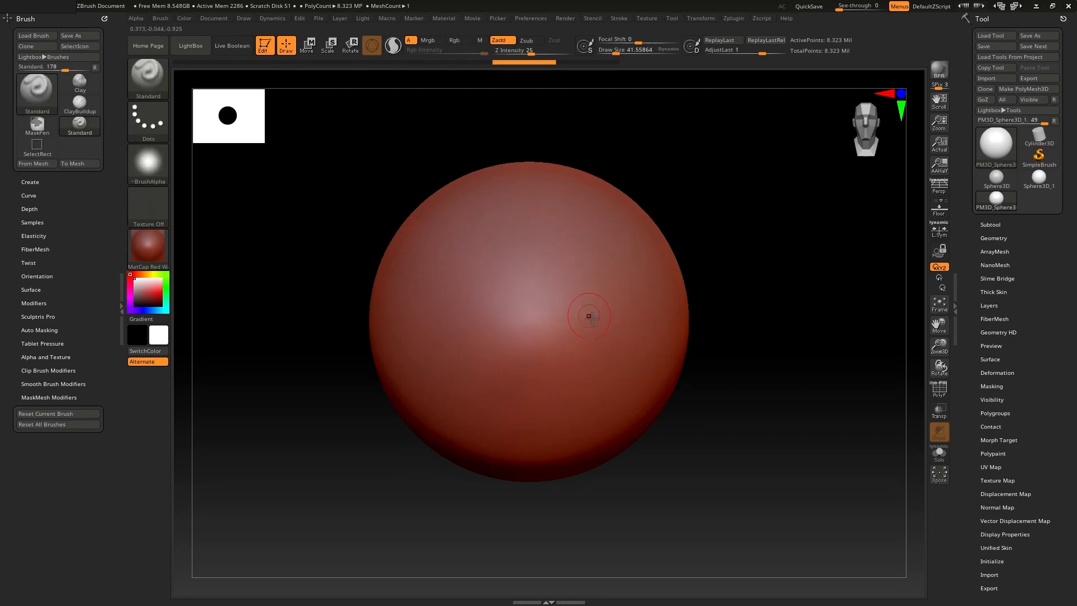
Try two more zigzag strokes on the sphere's front with the same brush size, undoing each one.
mouse_move(552, 253)
left_mouse_down()
mouse_move(496, 315)
mouse_move(567, 300)
mouse_move(603, 325)
mouse_move(597, 361)
left_mouse_up()
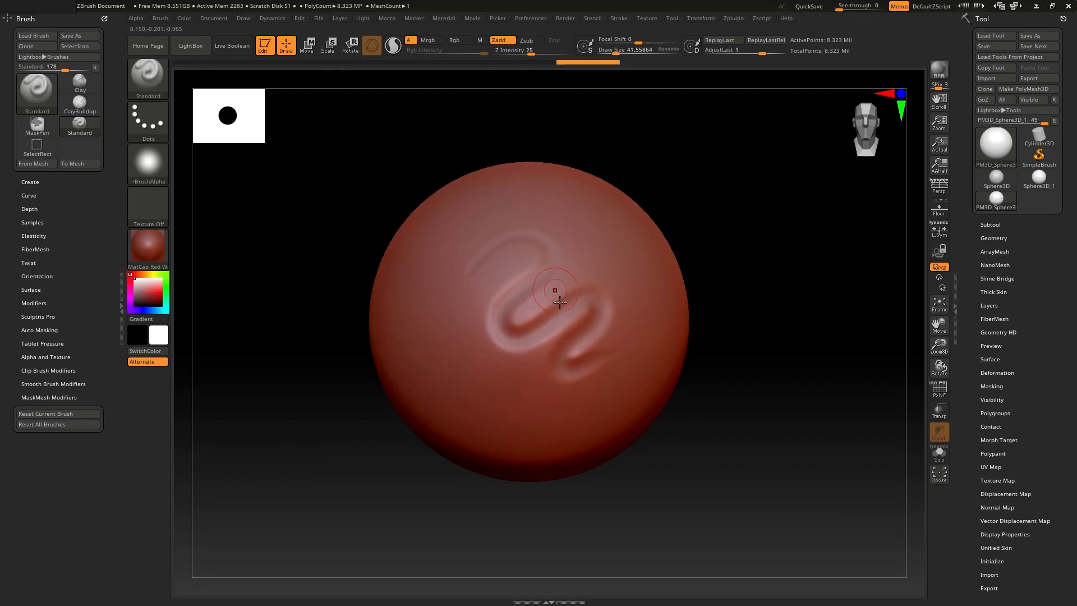
key("ctrl+z")
mouse_move(722, 192)
left_mouse_down("alt")
mouse_move(713, 183)
mouse_move(736, 198)
left_mouse_up("alt")
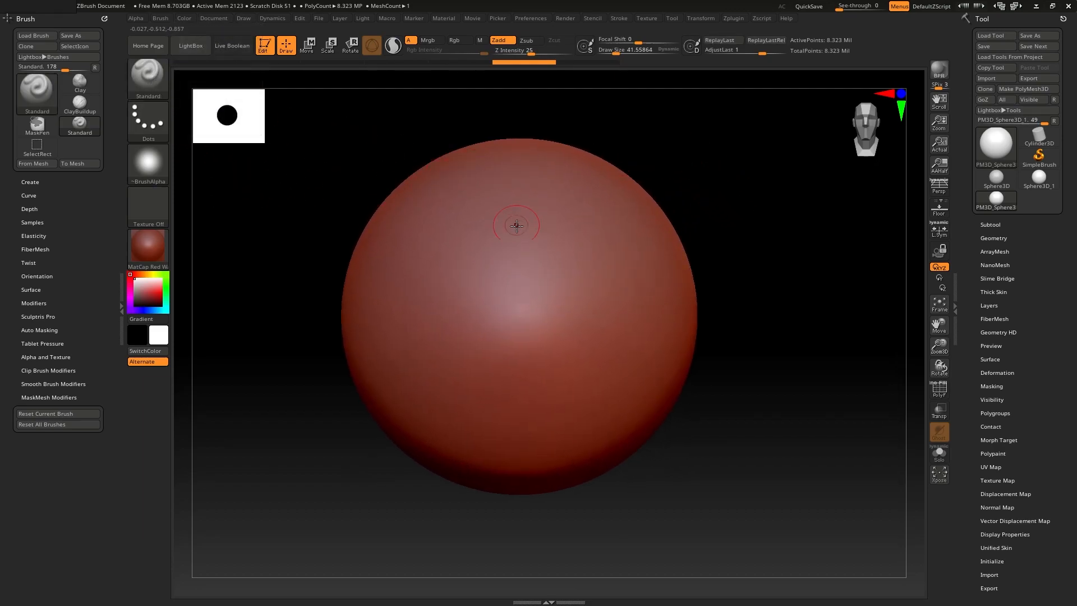
mouse_move(488, 300)
left_mouse_down()
mouse_move(559, 295)
mouse_move(526, 361)
mouse_move(608, 339)
left_mouse_up()
key("ctrl+z")
Sculpt a broad soft zigzag on the sphere's front and add a fine C-shaped stroke around it at draw size about 21.
key("s")
mouse_move(515, 282)
left_mouse_down()
mouse_move(525, 277)
mouse_move(446, 323)
mouse_move(606, 308)
mouse_move(557, 326)
left_mouse_up()
key("s")
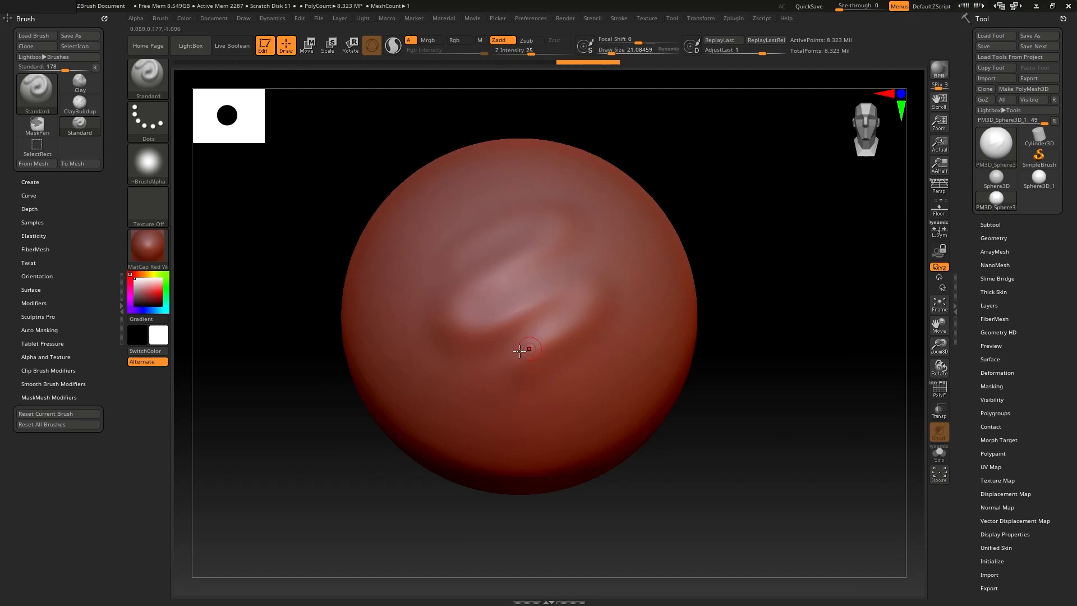
left_click_drag(543, 368, 608, 324, "shift")
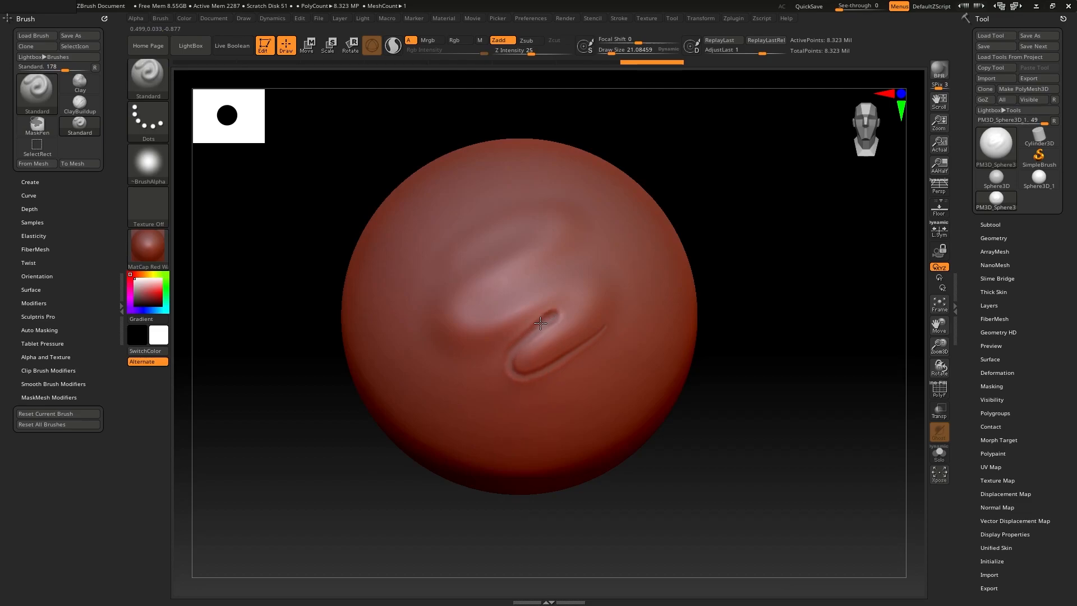
key("ctrl+z")
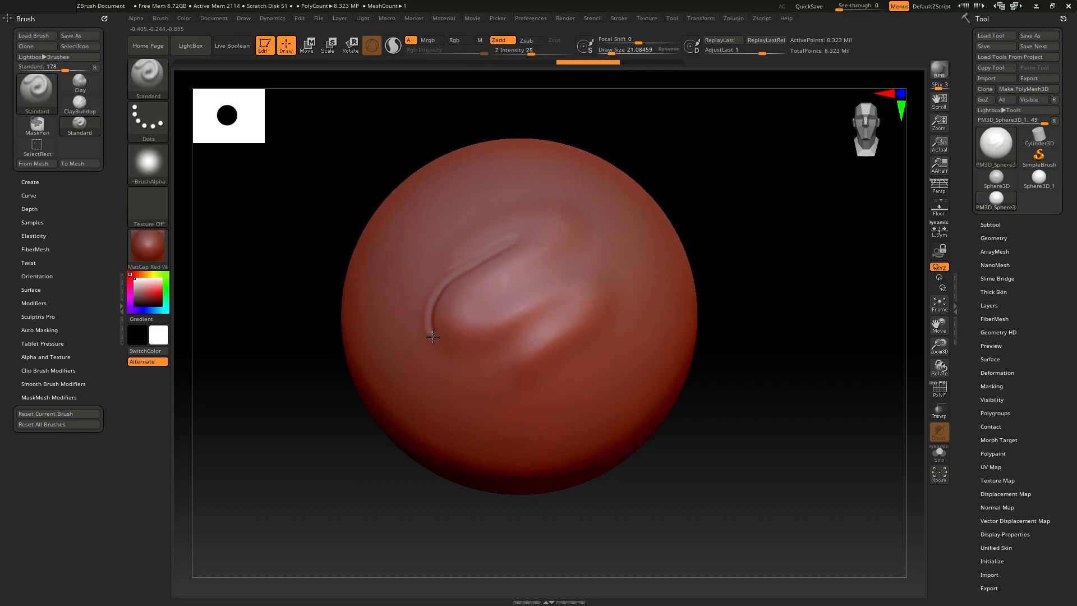
key("ctrl+shift+z")
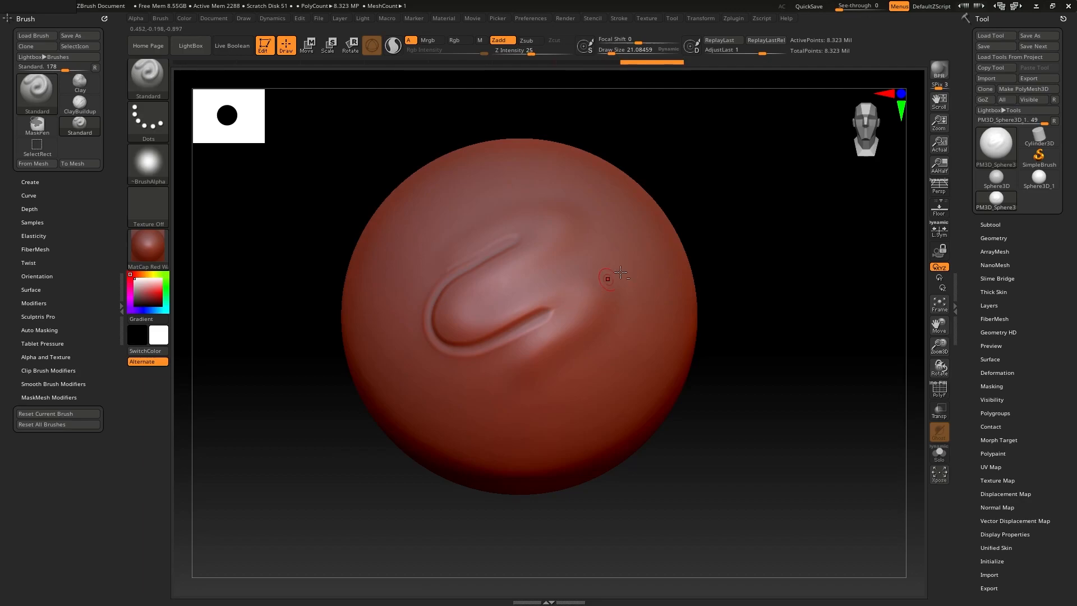
Soften the fine C-shaped stroke with the Smooth brush at a draw size of about 86.
key("shift")
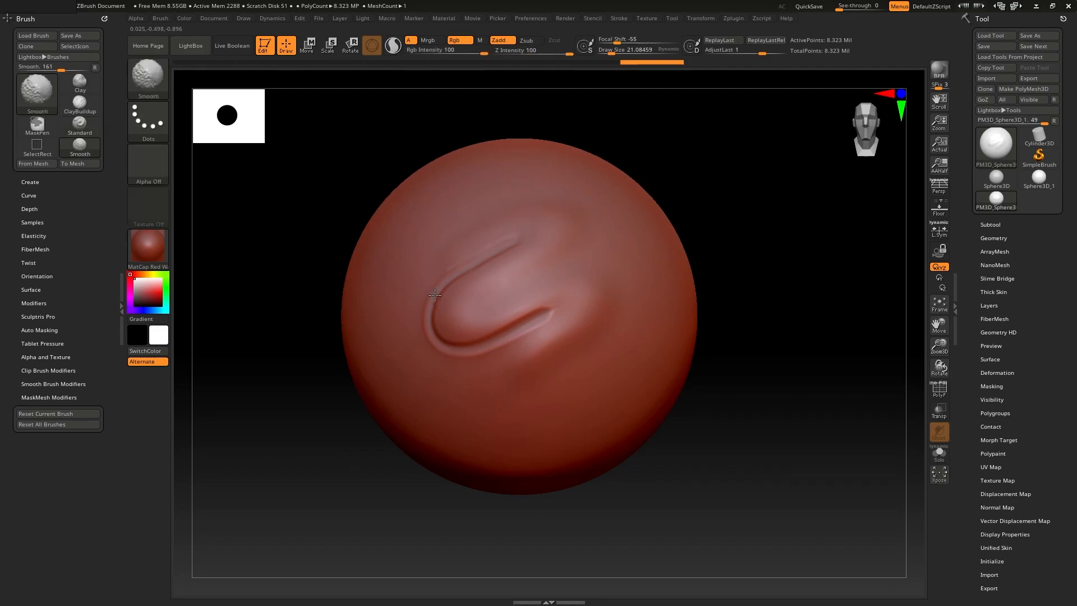
key("ctrl+shift+z")
key("s")
mouse_move(497, 251)
left_mouse_down()
mouse_move(506, 250)
mouse_move(480, 246)
left_mouse_up()
key("shift")
key("shift")
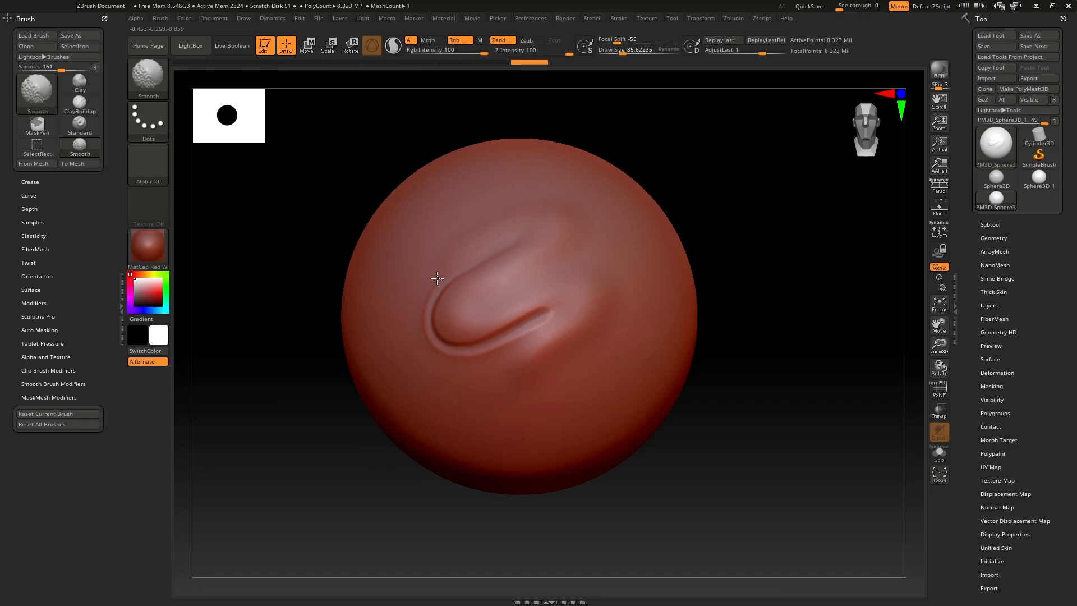
mouse_move(464, 248)
left_mouse_down("shift")
mouse_move(472, 246)
mouse_move(461, 260)
left_mouse_up("shift")
left_click_drag(449, 351, 548, 315, "shift")
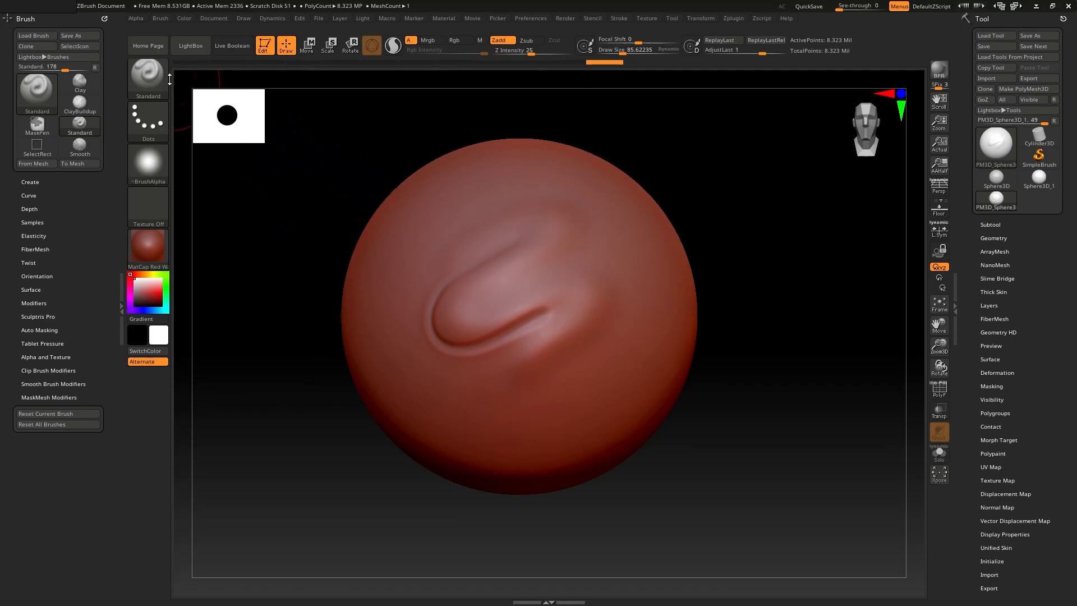
Switch the sculpting brush to DamStandard.
left_click(148, 78)
left_click(156, 79)
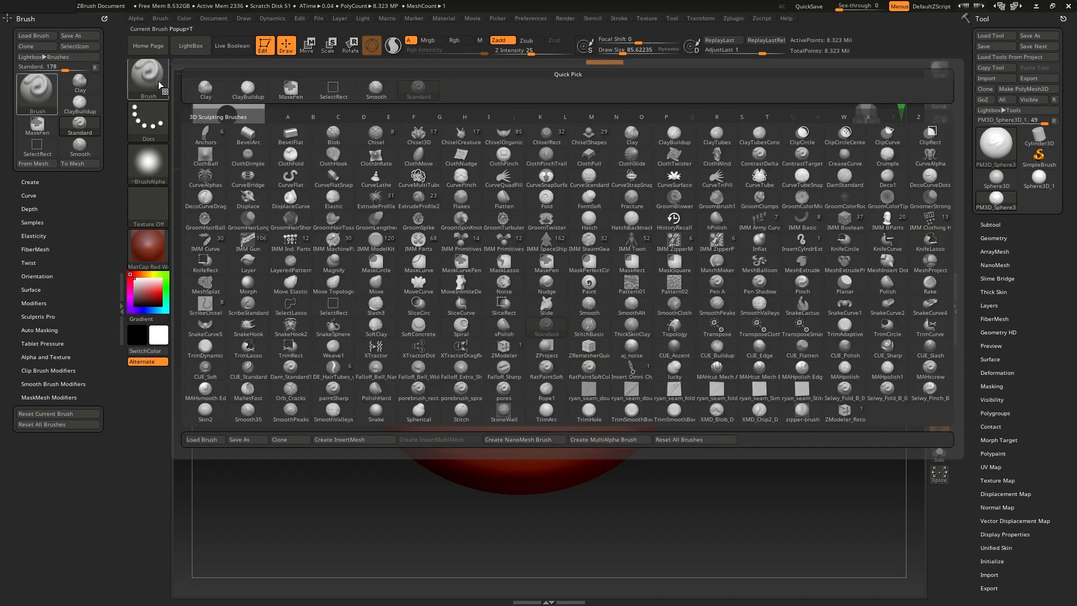
key("d")
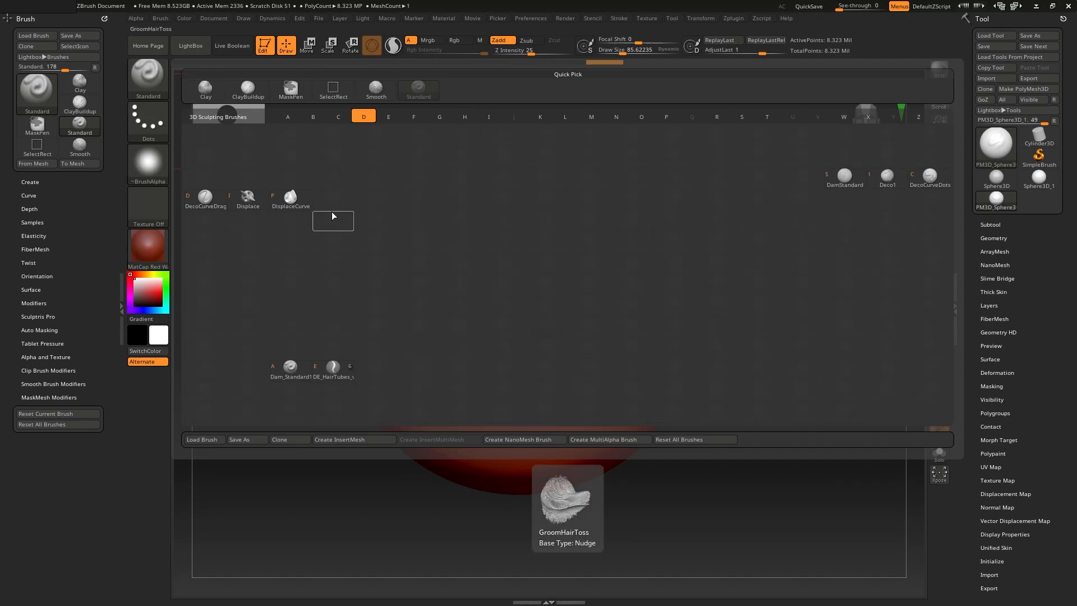
left_click(847, 176)
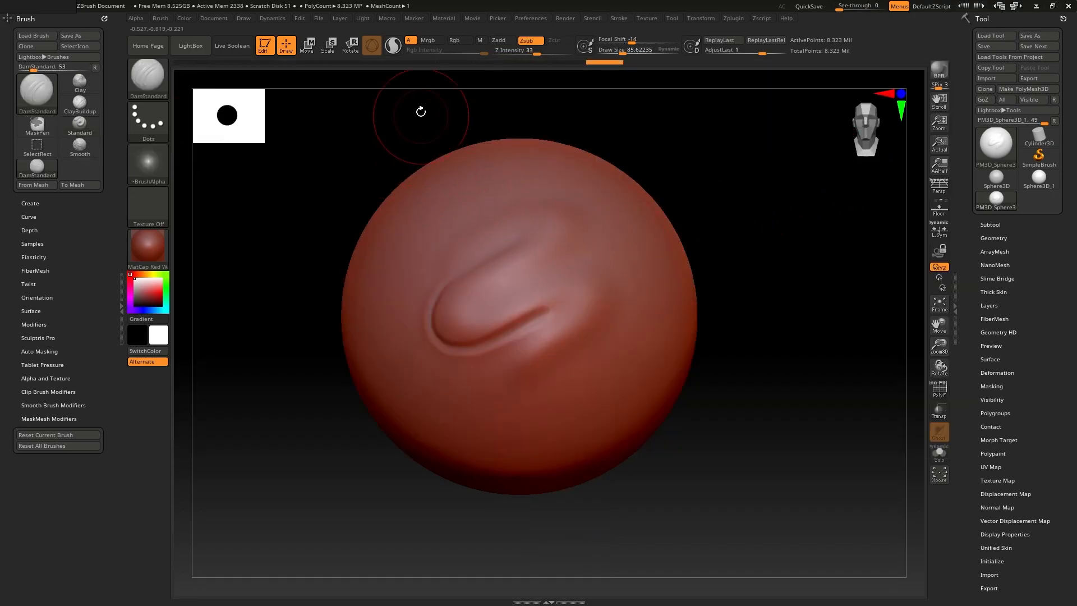
Try a large curved DamStandard groove above the smoothed stroke at draw size about 86 and undo it.
mouse_move(485, 195)
left_mouse_down()
mouse_move(404, 239)
mouse_move(393, 275)
left_mouse_up()
key("ctrl")
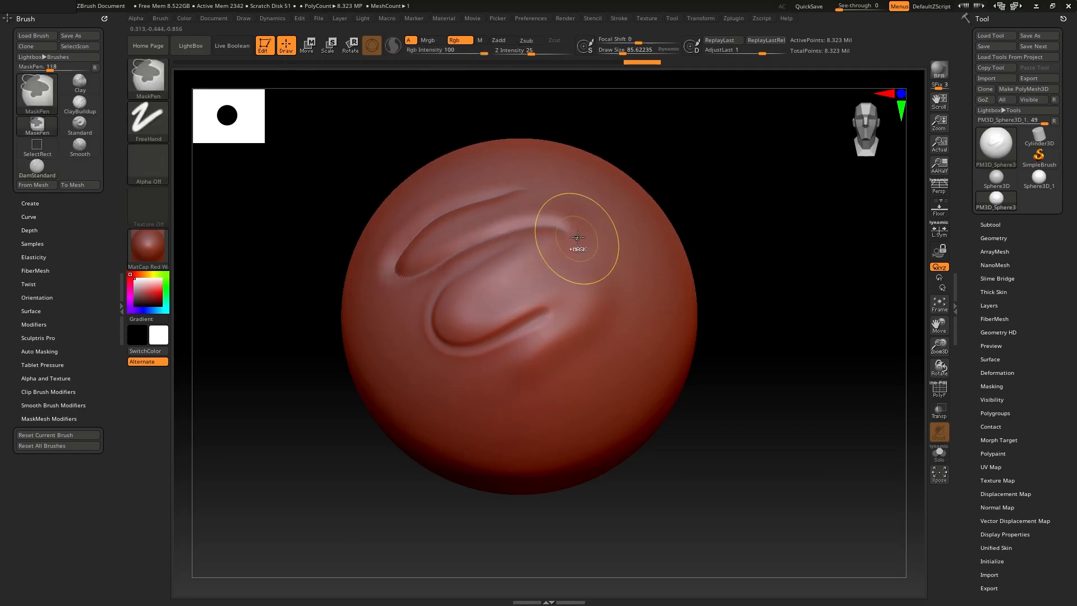
key("ctrl+z")
Carve a winding DamStandard groove down the sphere's blank side at a draw size of about 30.
key("s")
left_click_drag(560, 209, 547, 210)
mouse_move(705, 197)
left_mouse_down()
mouse_move(667, 214)
mouse_move(592, 281)
mouse_move(695, 261)
mouse_move(710, 247)
left_mouse_up()
key("ctrl+z")
mouse_move(673, 202)
left_mouse_down()
mouse_move(636, 230)
mouse_move(617, 273)
left_mouse_up()
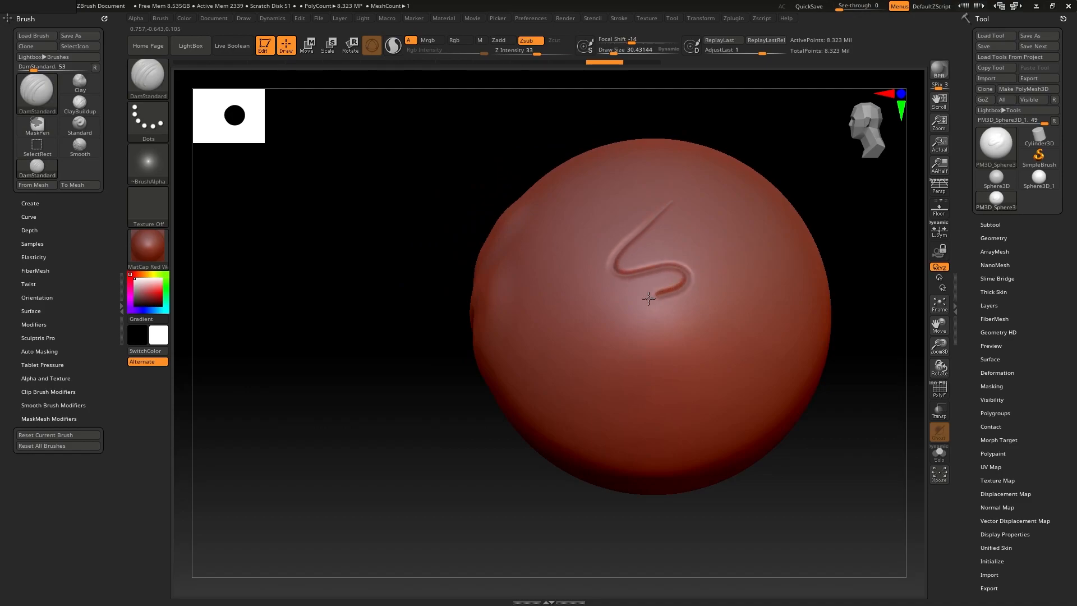
mouse_move(641, 329)
left_mouse_down()
mouse_move(709, 326)
mouse_move(646, 365)
mouse_move(696, 381)
mouse_move(669, 411)
left_mouse_up()
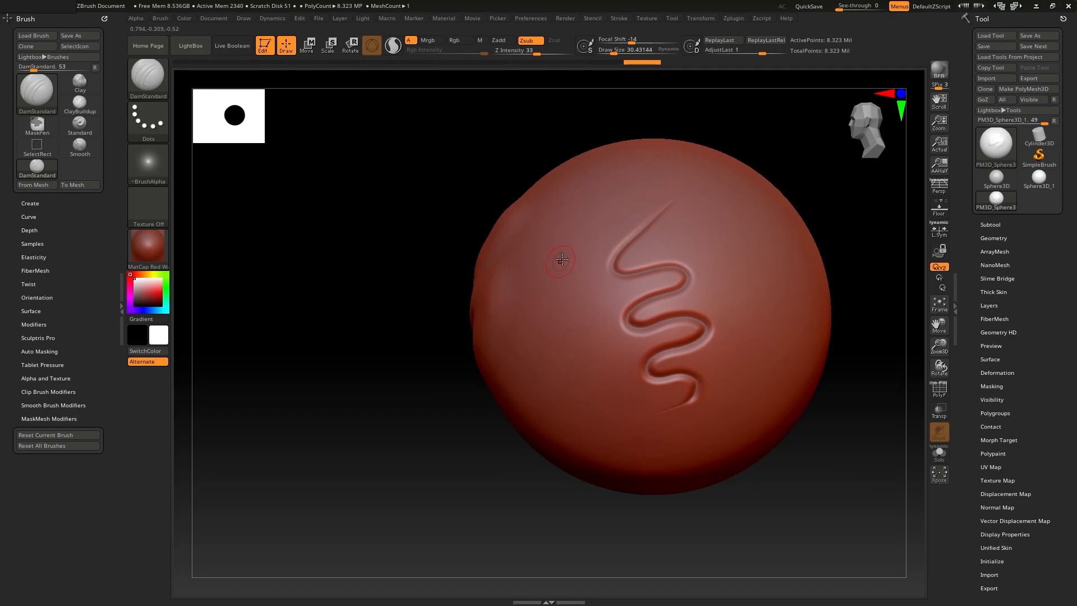
Set the brush alpha to Alpha 42 and carve a second winding groove to the left of the first.
left_click(161, 168)
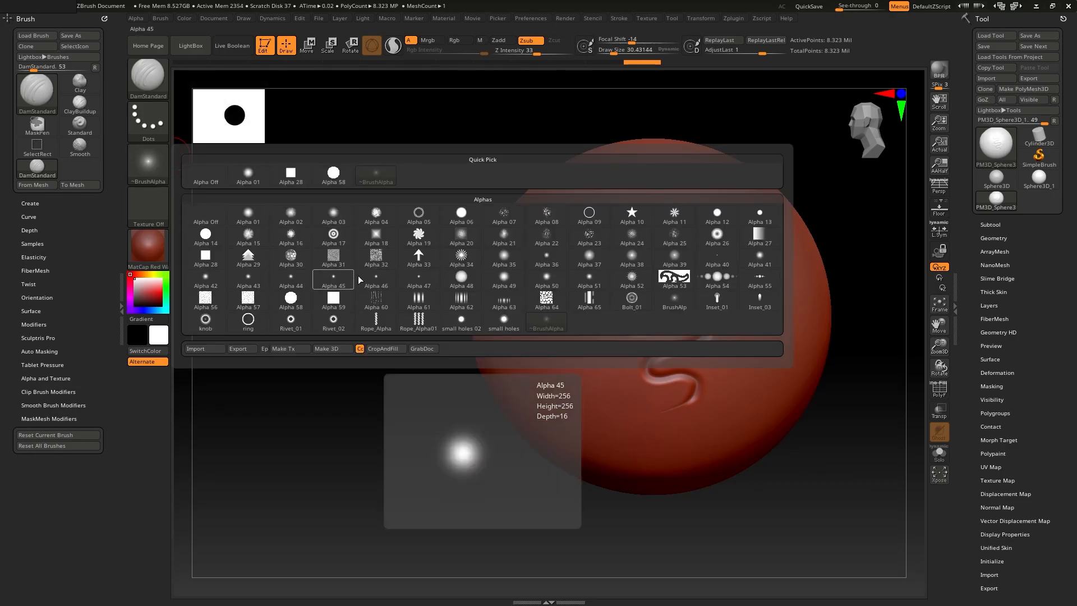
left_click(216, 277)
mouse_move(598, 220)
left_mouse_down()
mouse_move(561, 281)
mouse_move(596, 317)
left_mouse_up()
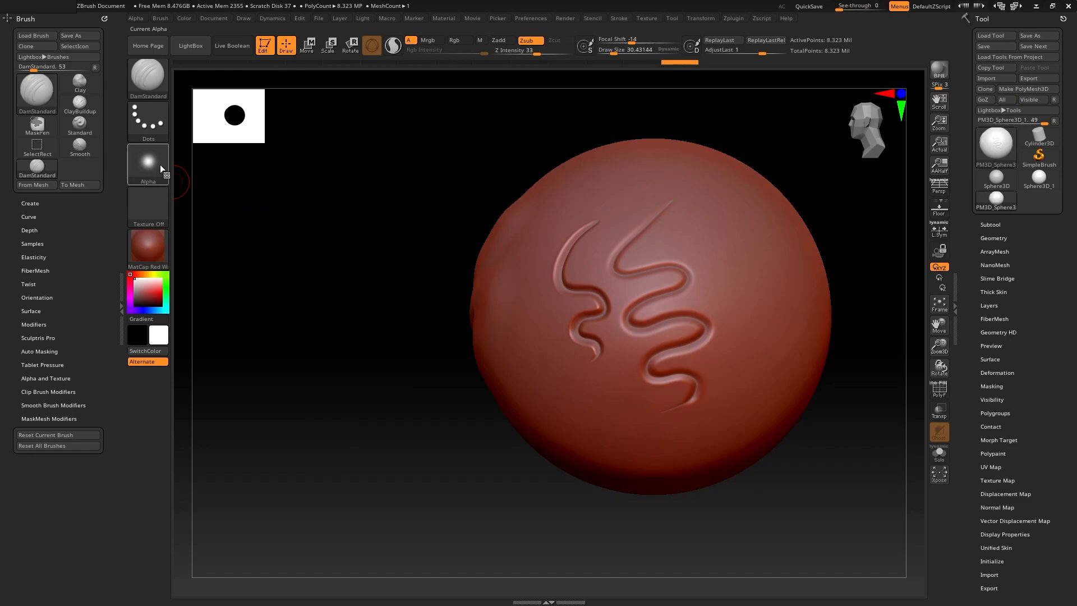
Set the brush alpha to Alpha 49 and carve a third winding groove to the right of the first.
left_click(148, 164)
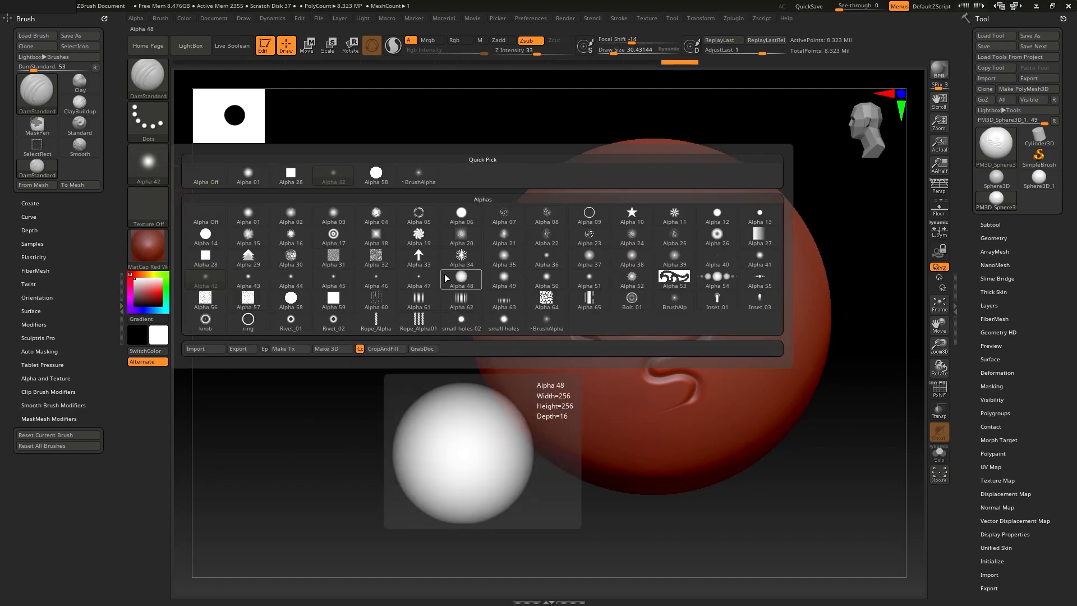
left_click(504, 279)
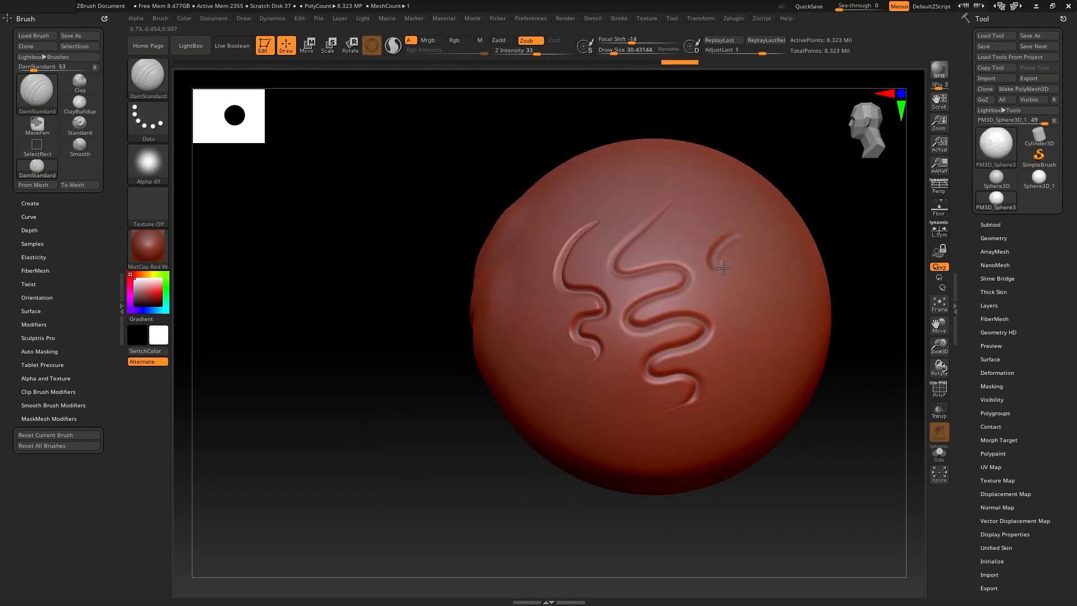
mouse_move(761, 319)
left_mouse_down()
mouse_move(747, 368)
mouse_move(756, 384)
left_mouse_up()
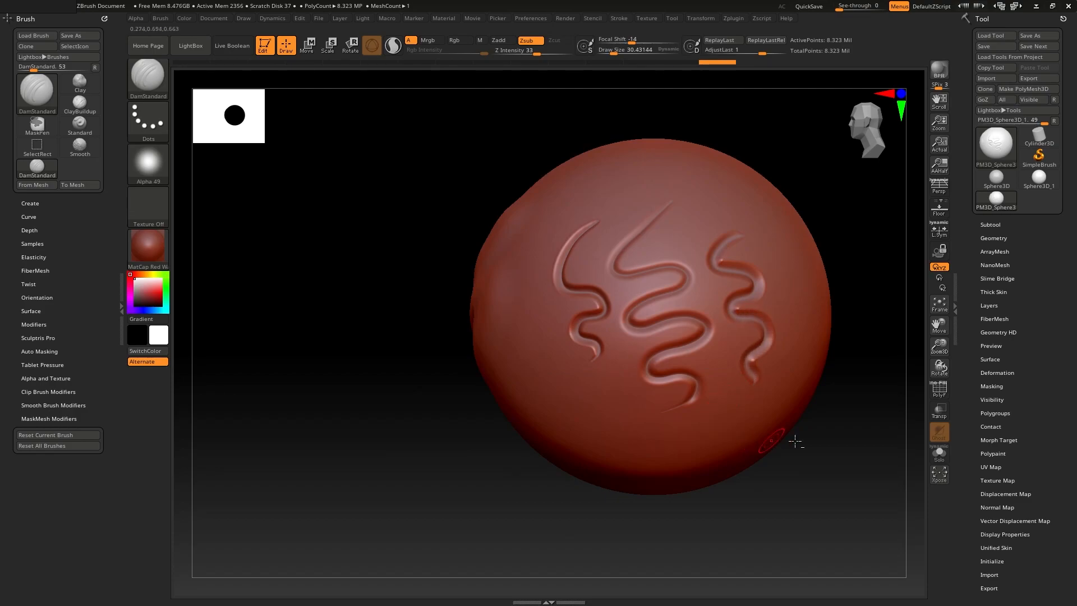
left_click_drag(826, 446, 715, 461, "alt")
left_click_drag(767, 344, 793, 346, "alt")
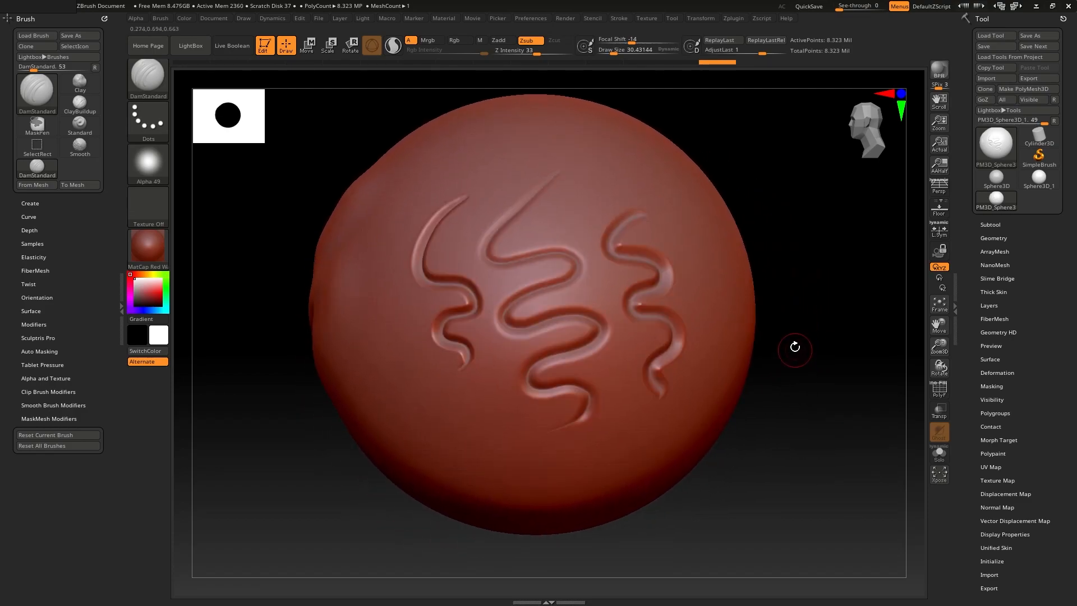
Undo the three winding grooves on the sphere's side.
key("ctrl+z")
key("ctrl+z")
key("ctrl+z")
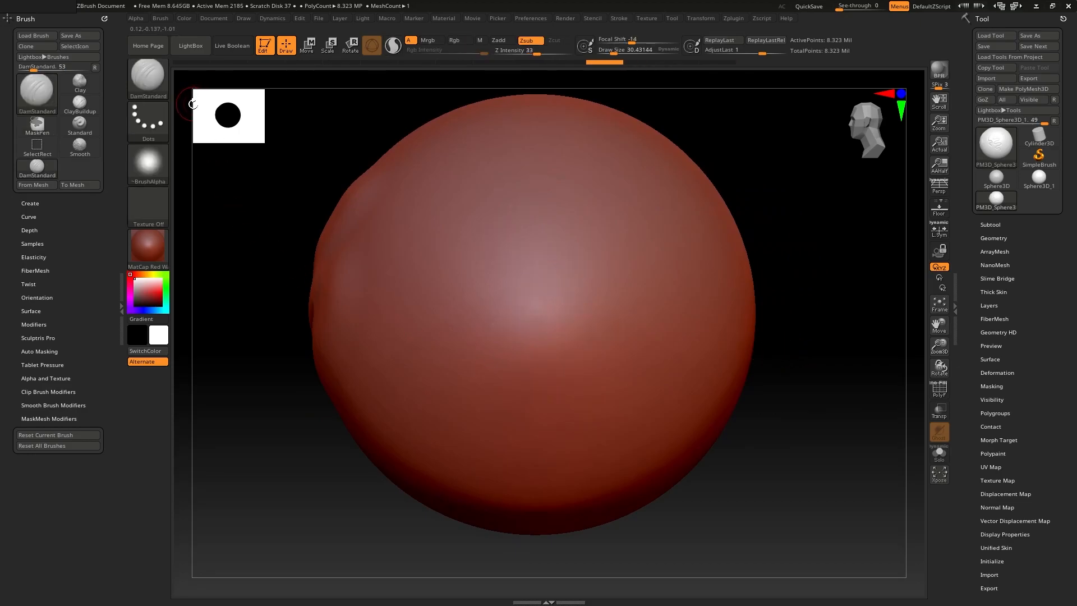
Select the ClayBuildup brush and set its draw size to about 90.
left_click(161, 83)
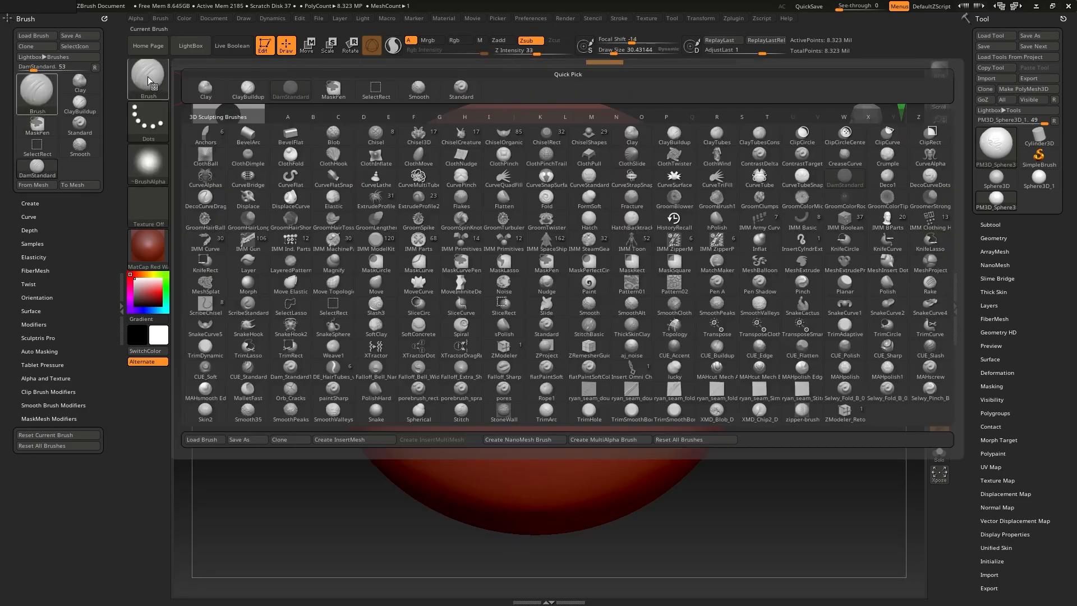
key("c")
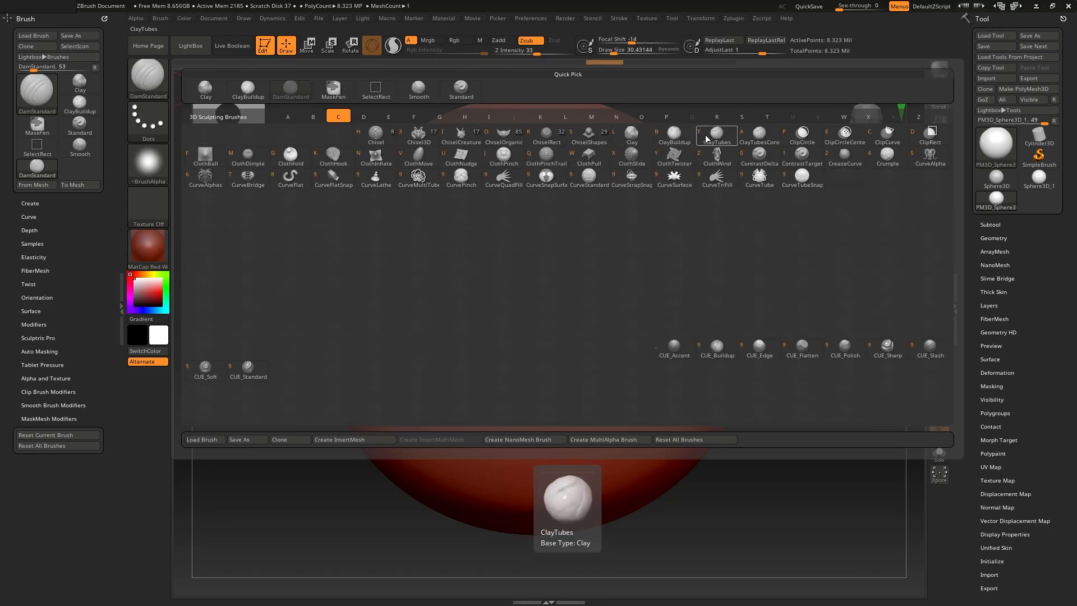
left_click(673, 135)
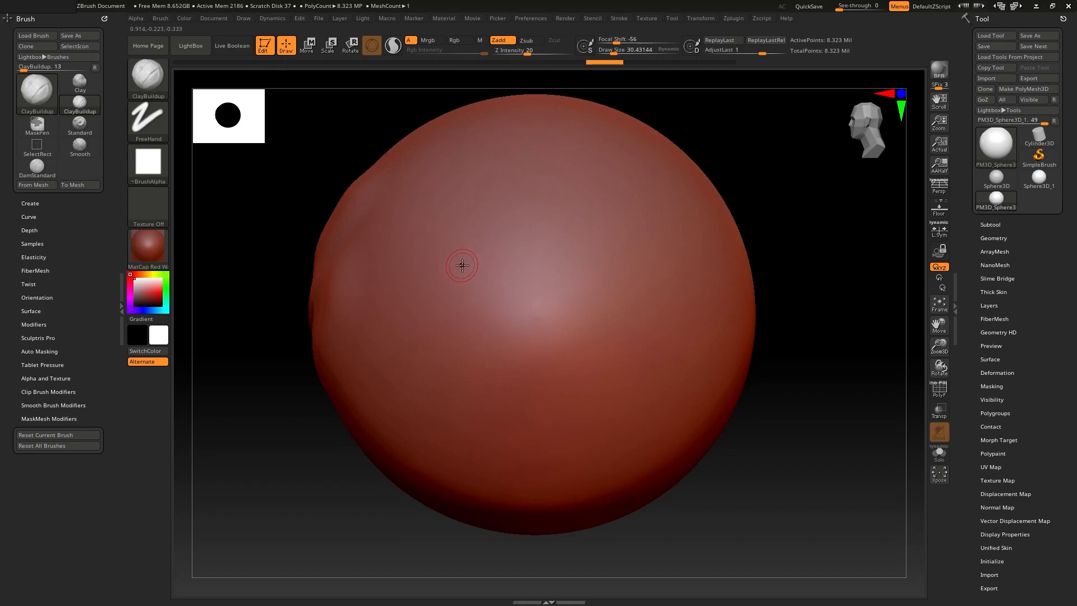
key("s")
key("s")
left_click_drag(456, 266, 466, 267)
Build up overlapping diagonal clay strokes on the sphere's blank side and smooth over their middle.
mouse_move(779, 197)
left_mouse_down("alt")
mouse_move(765, 171)
mouse_move(745, 206)
mouse_move(755, 189)
left_mouse_up("alt")
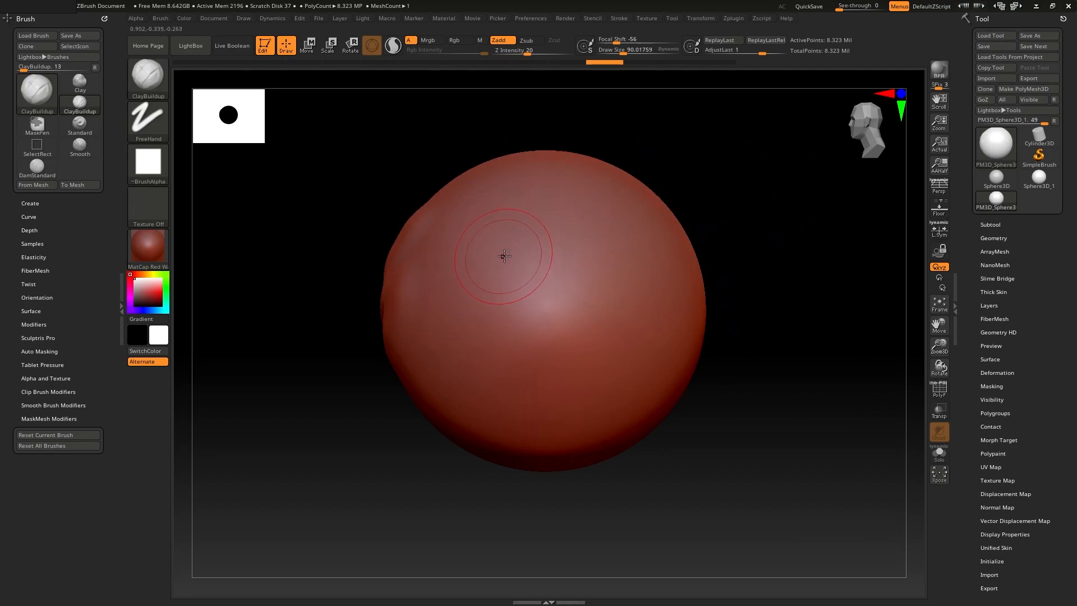
mouse_move(523, 246)
left_mouse_down()
mouse_move(510, 276)
mouse_move(600, 245)
mouse_move(490, 322)
left_mouse_up()
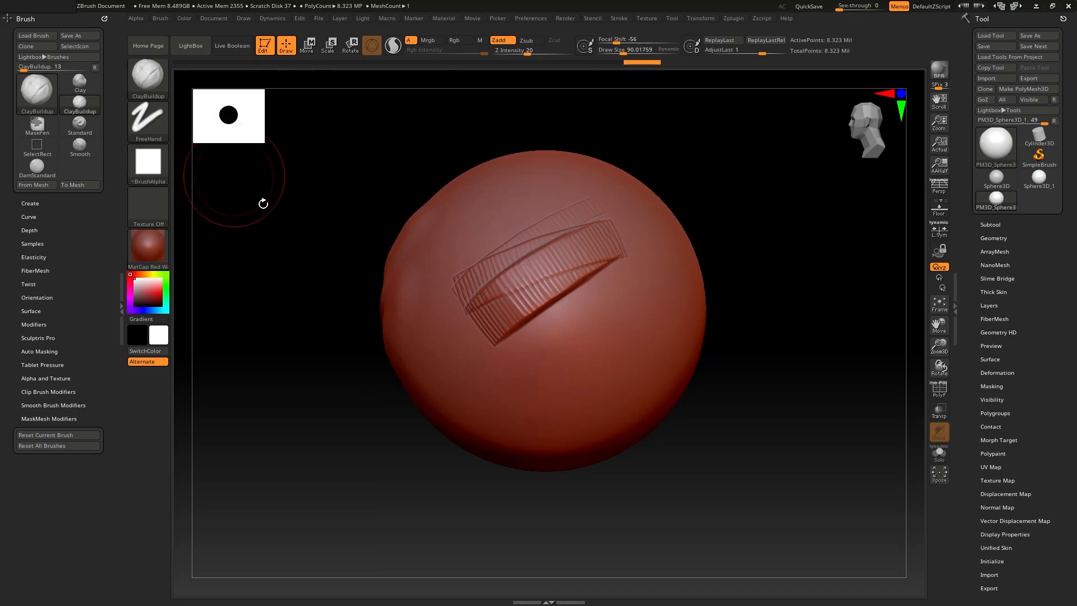
left_click(162, 171)
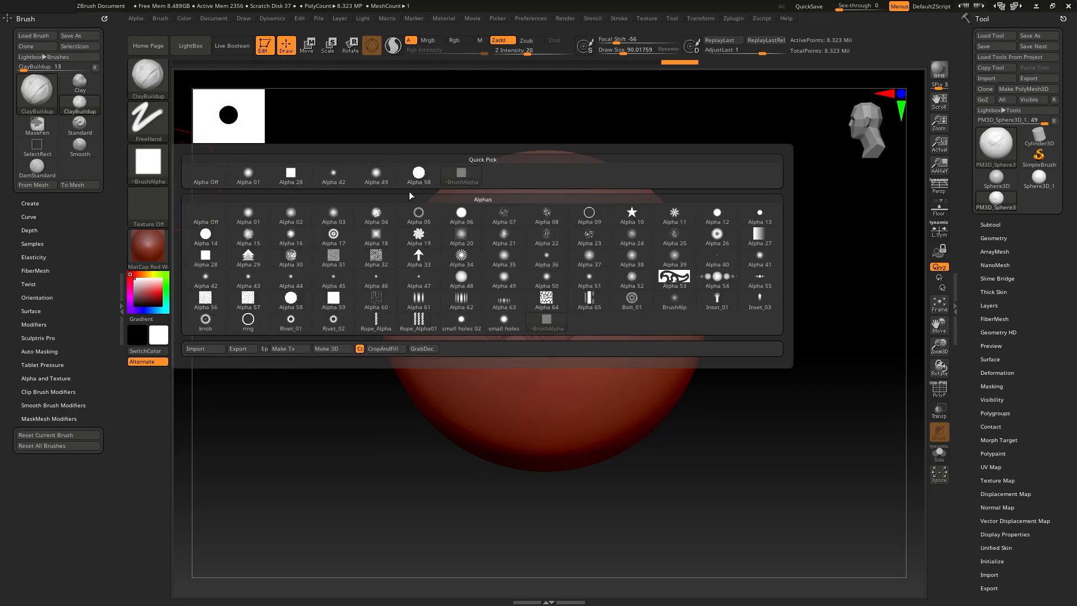
left_click_drag(759, 206, 751, 222, "alt")
key("shift")
left_click_drag(564, 290, 536, 292, "shift")
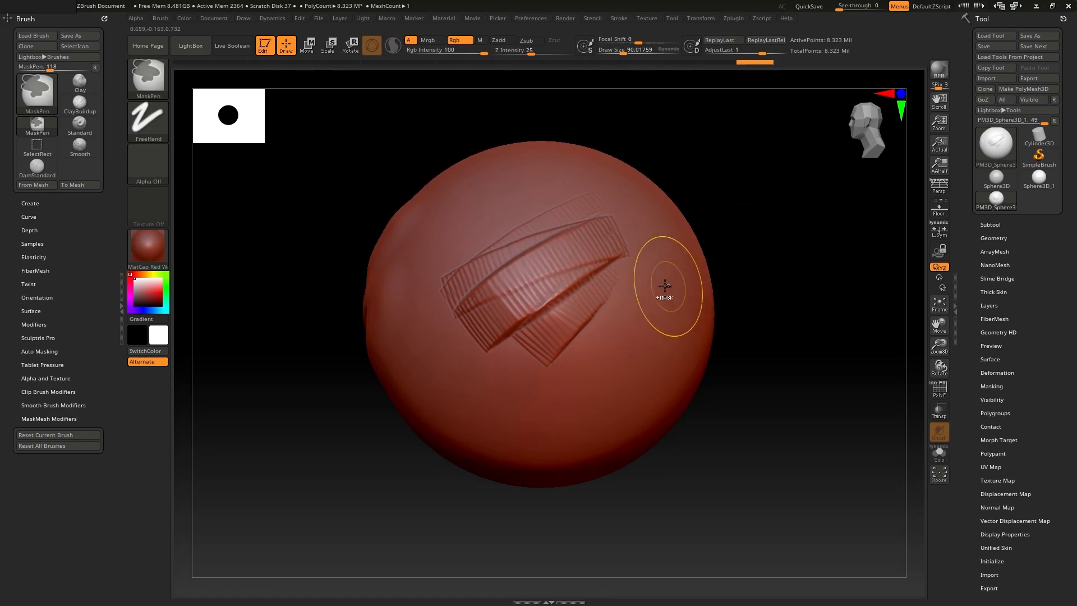
Undo the smoothing and the overlapping clay strokes on the sphere.
key("ctrl+z")
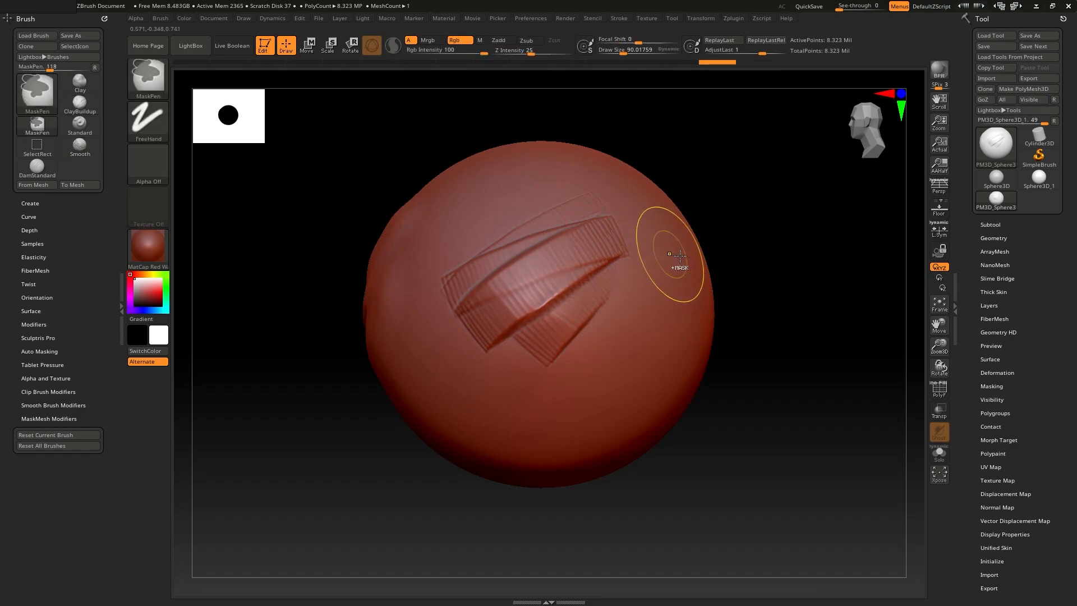
key("ctrl+z")
key("ctrl+z")
key("ctrl+z")
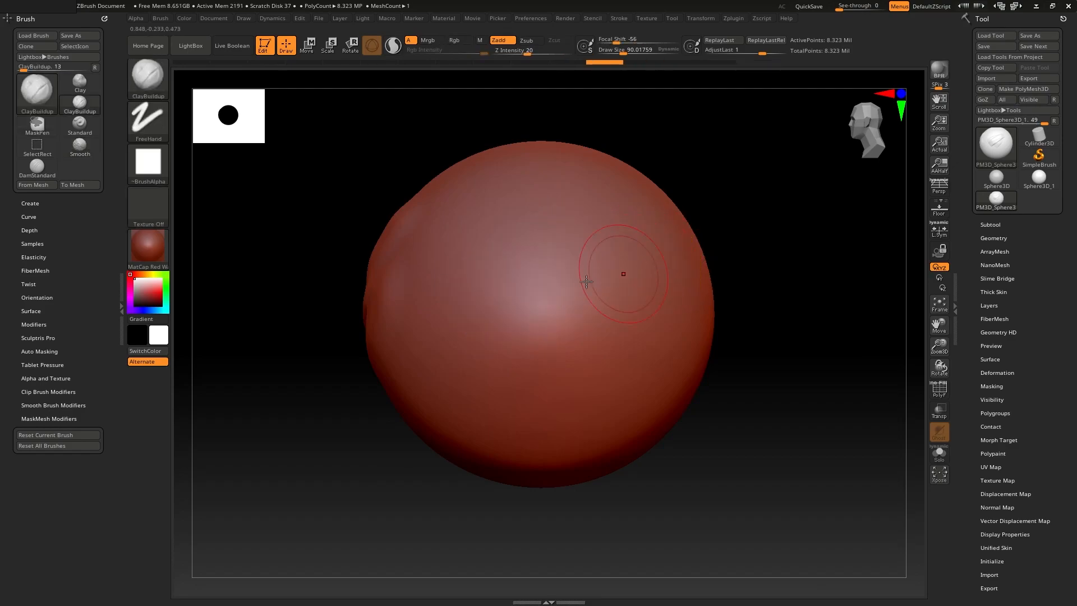
Lower the sphere to subdivision level 4 and delete its higher subdivision levels.
left_click(993, 238)
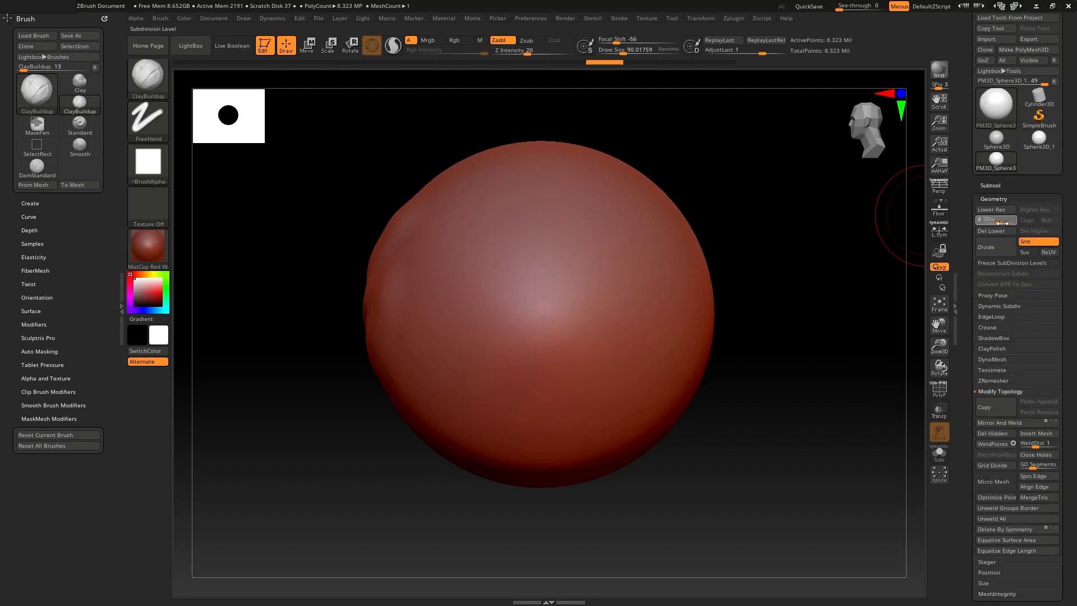
left_click_drag(996, 224, 999, 223)
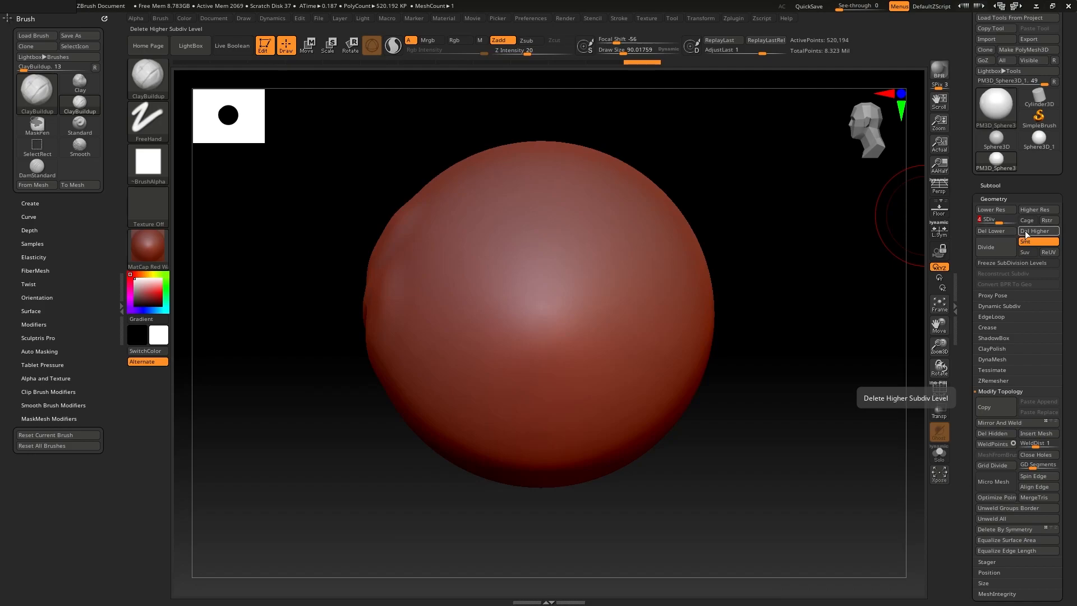
left_click(1027, 234)
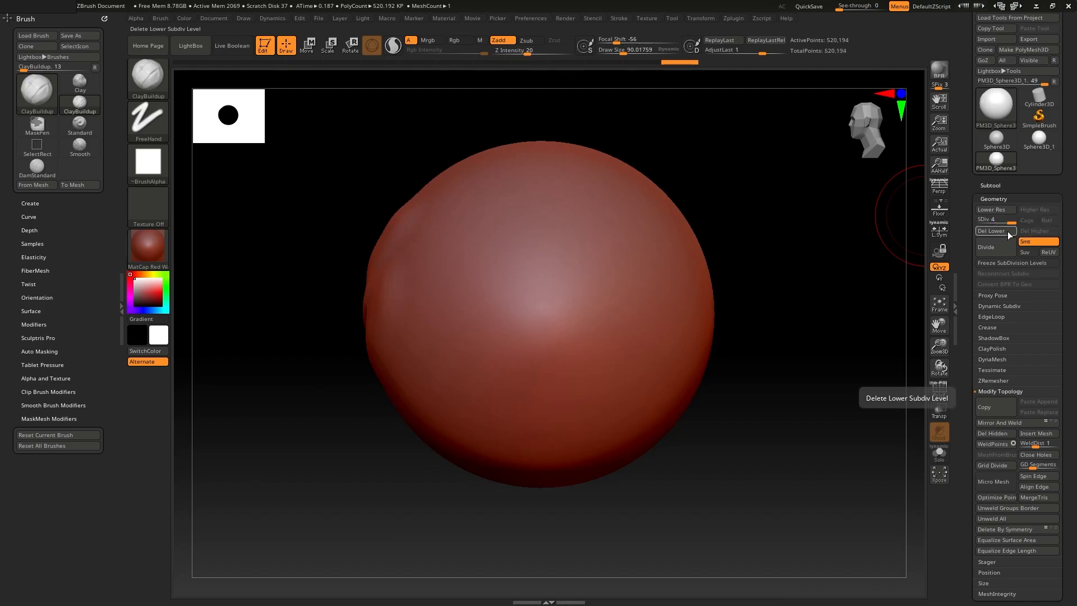
Build up two broad diagonal clay ridges on the sphere and soften each with the Smooth brush.
left_click_drag(471, 305, 617, 268)
mouse_move(520, 310)
left_mouse_down("shift")
mouse_move(561, 306)
mouse_move(492, 283)
left_mouse_up("shift")
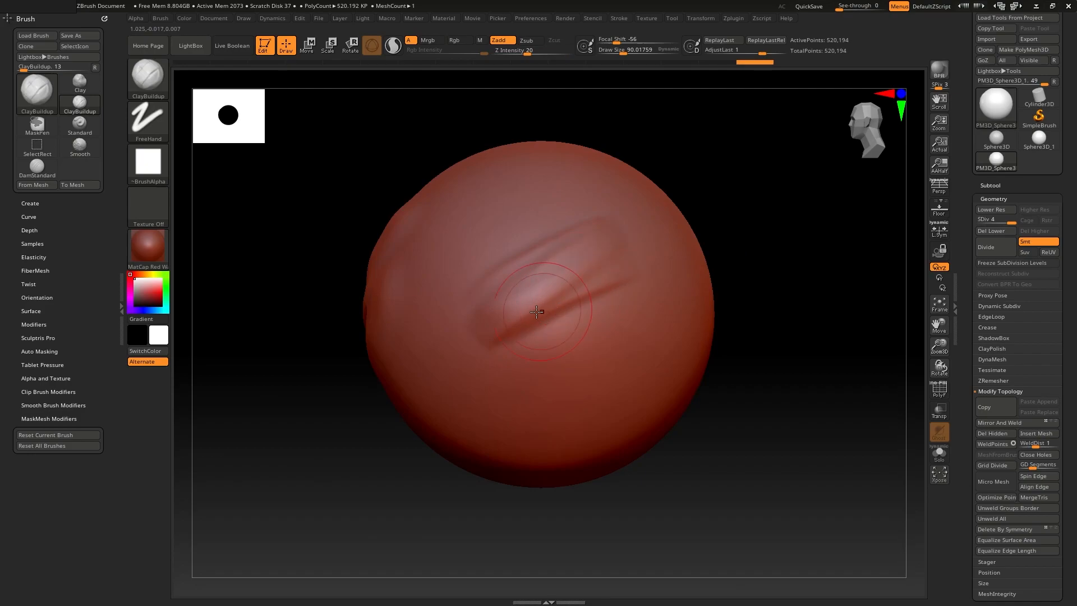
left_click_drag(488, 298, 606, 224, "shift")
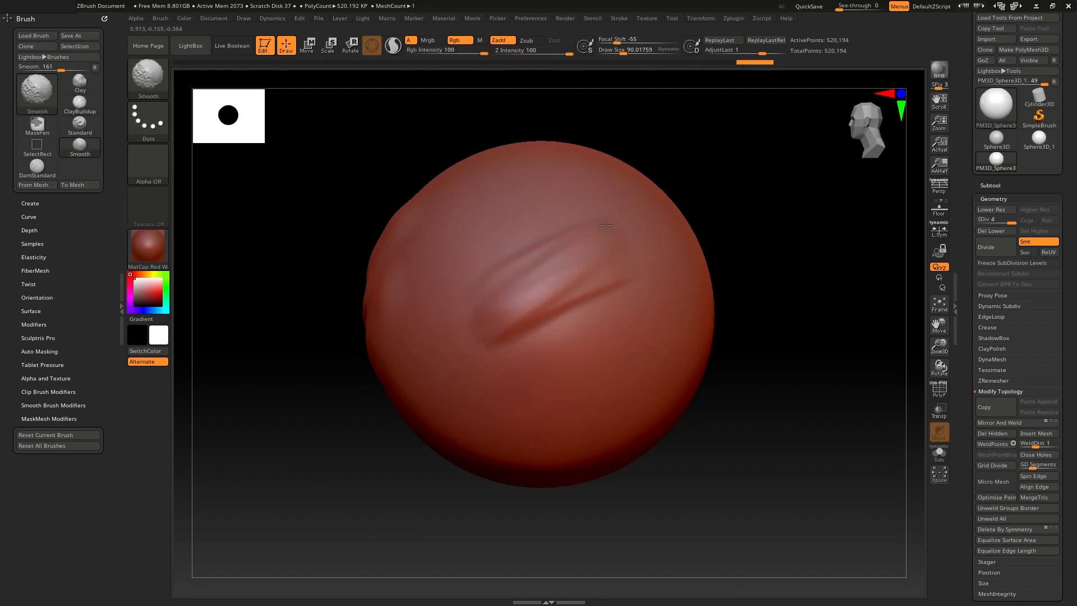
mouse_move(617, 303)
left_mouse_down()
mouse_move(578, 314)
mouse_move(504, 383)
mouse_move(623, 337)
mouse_move(569, 395)
left_mouse_up()
left_click_drag(627, 309, 600, 309, "shift")
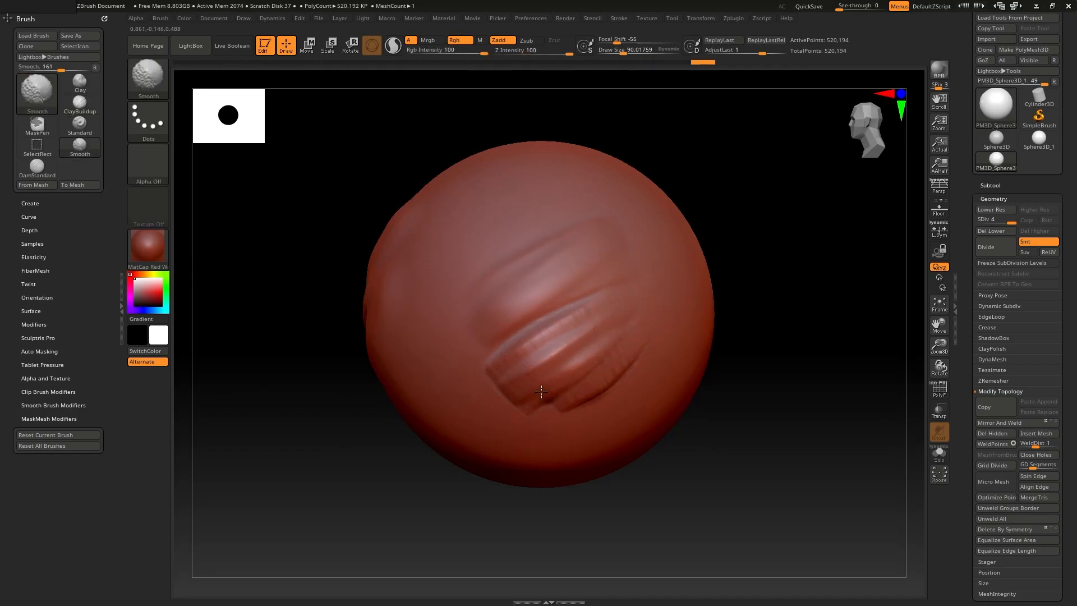
left_click_drag(607, 315, 539, 318, "shift")
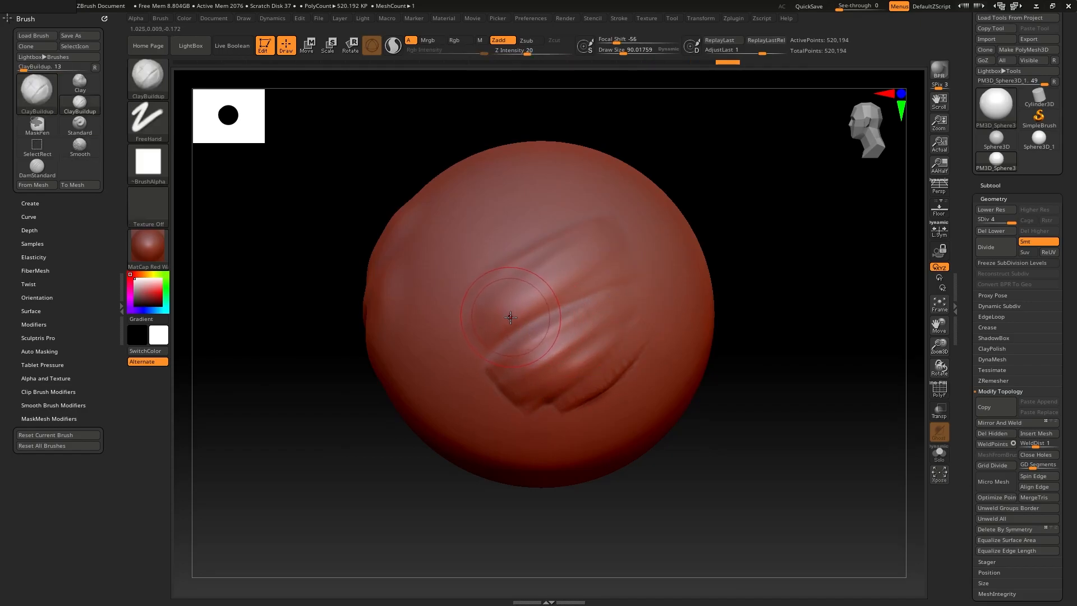
Undo the smoothing and both clay ridges on the sphere.
mouse_move(769, 265)
left_mouse_down()
mouse_move(751, 277)
mouse_move(424, 297)
left_mouse_up()
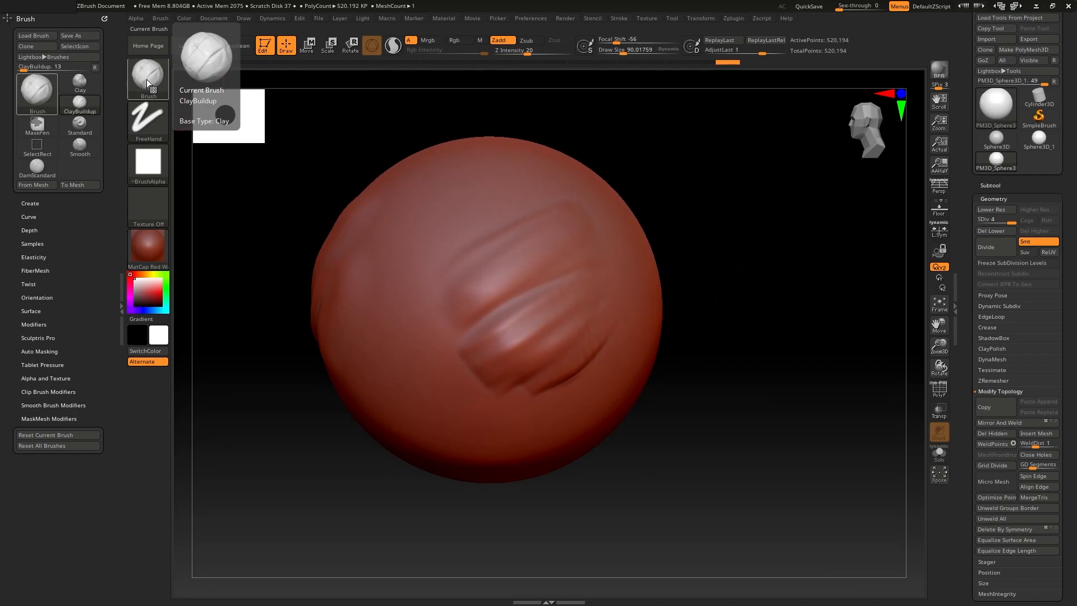
key("ctrl")
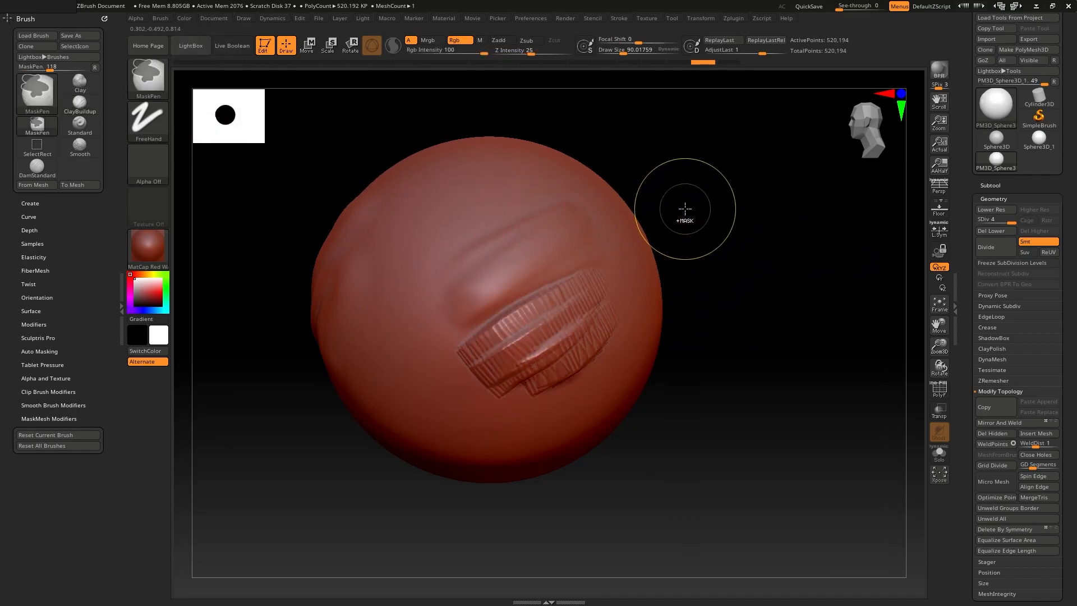
key("ctrl+z")
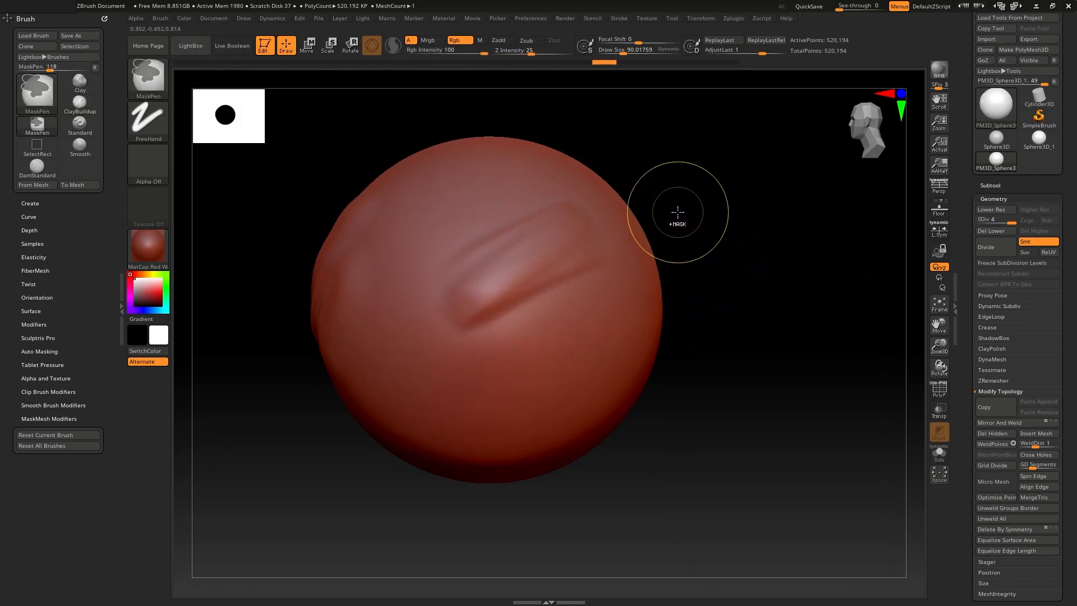
key("ctrl+z")
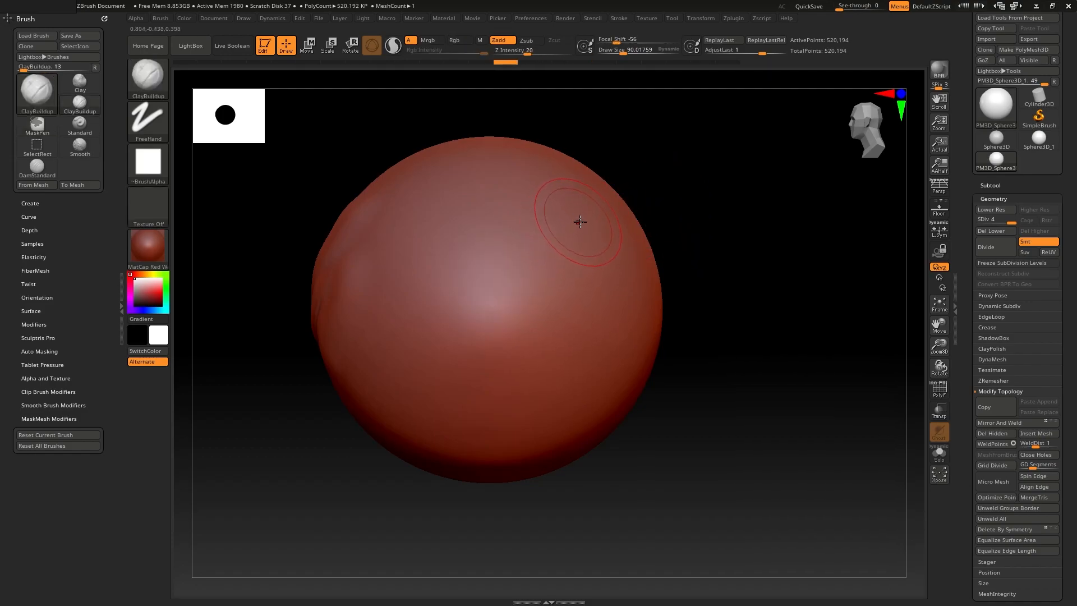
Build up three separate diagonal bands, one below the other, on the sphere with the ClayBuildup brush.
left_click_drag(566, 222, 413, 308)
left_click_drag(416, 359, 601, 263)
left_click_drag(612, 321, 454, 418)
mouse_move(753, 243)
left_mouse_down()
mouse_move(749, 212)
mouse_move(727, 212)
left_mouse_up()
Assign SmoothPeaks as the smoothing brush.
key("shift")
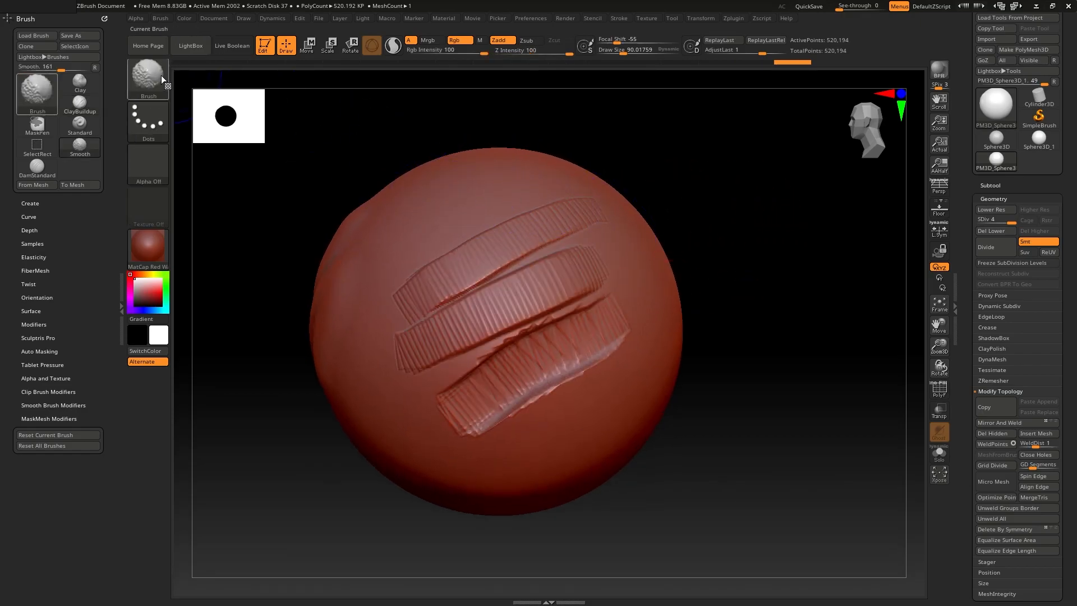
mouse_move(160, 76)
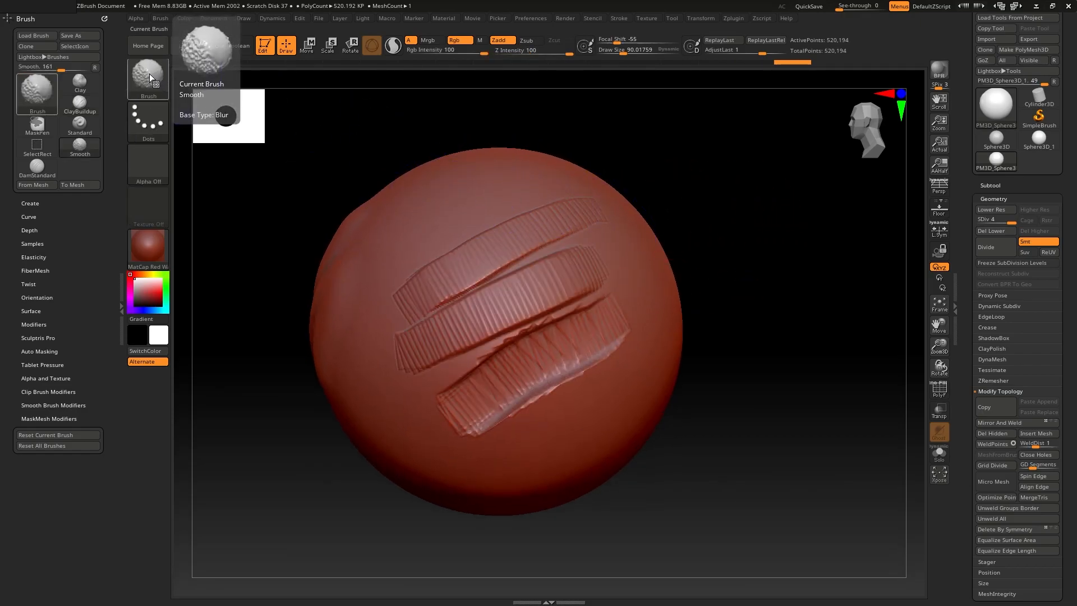
left_click(153, 77)
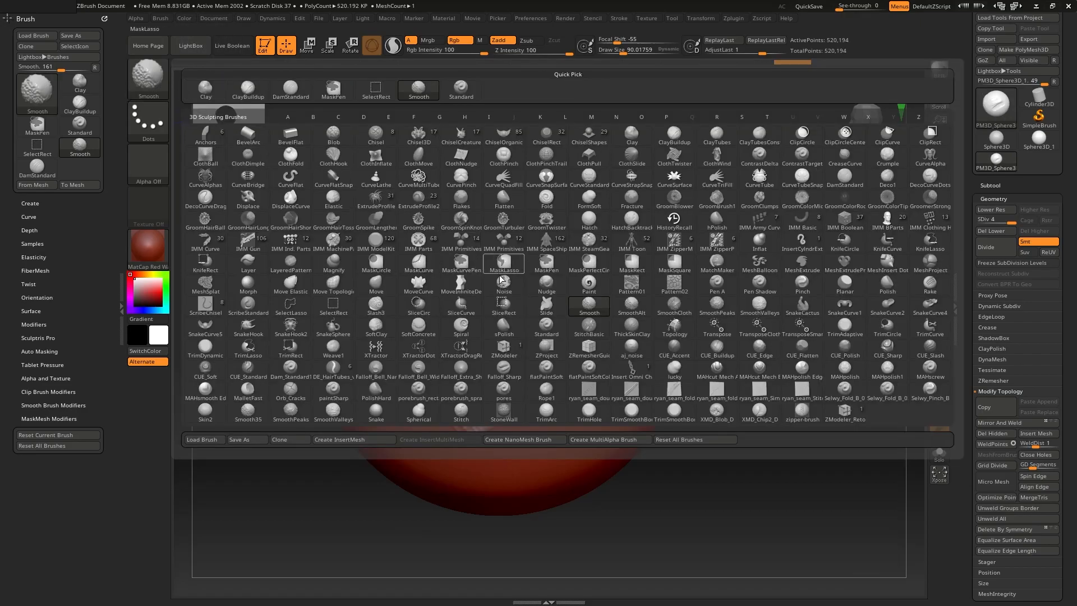
mouse_move(546, 313)
key("s")
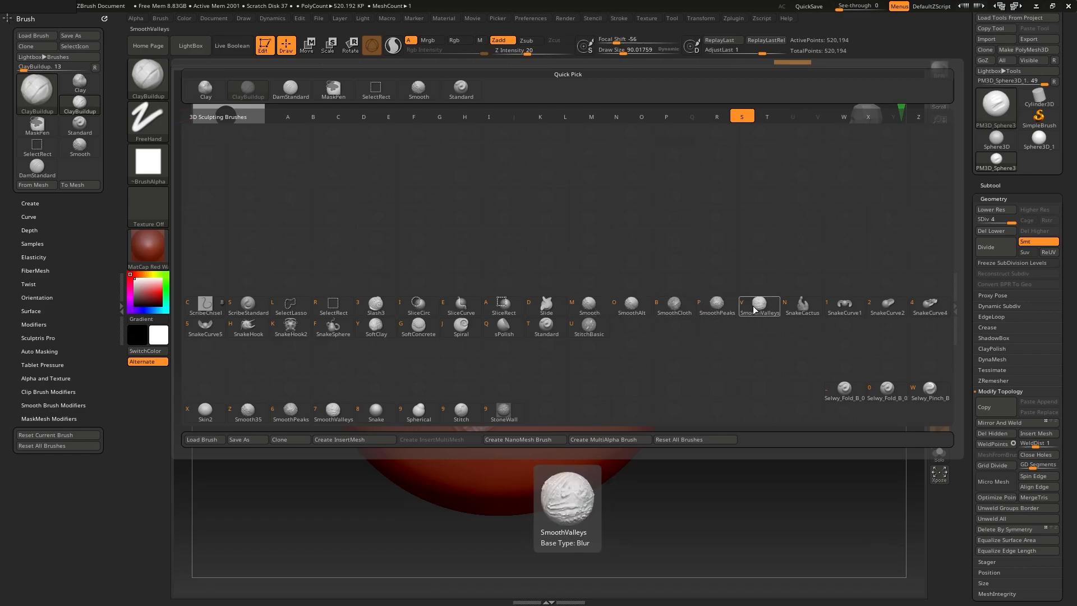
left_click(718, 306)
left_click(699, 328)
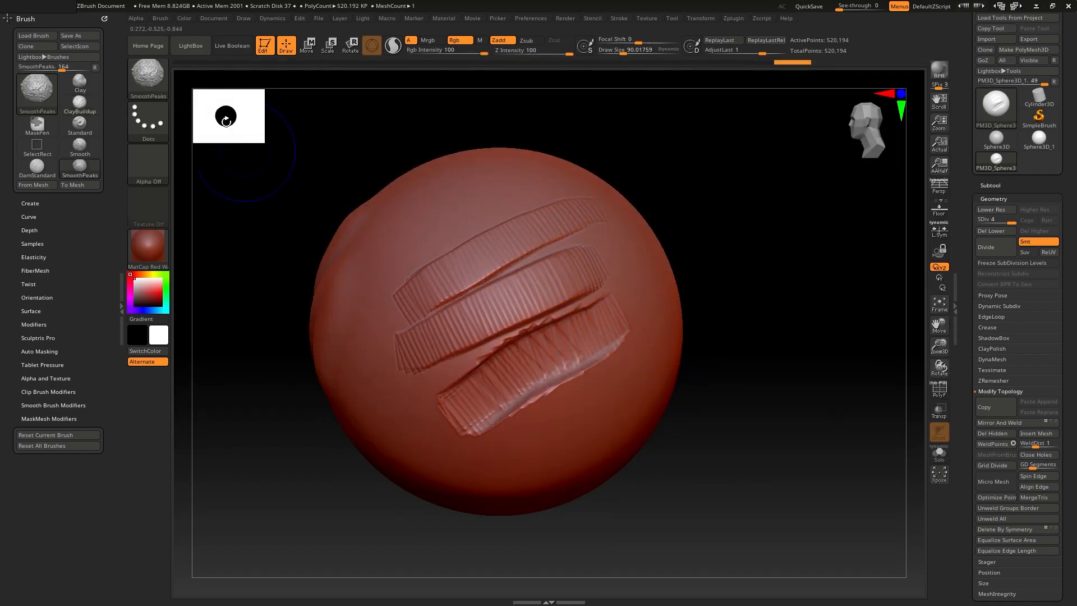
Smooth the ribbed surface of the three clay bands with the SmoothPeaks brush.
mouse_move(469, 370)
left_mouse_down("shift")
mouse_move(565, 328)
mouse_move(476, 417)
mouse_move(532, 355)
left_mouse_up("shift")
mouse_move(527, 396)
left_mouse_down("shift")
mouse_move(548, 277)
mouse_move(560, 365)
mouse_move(567, 336)
left_mouse_up("shift")
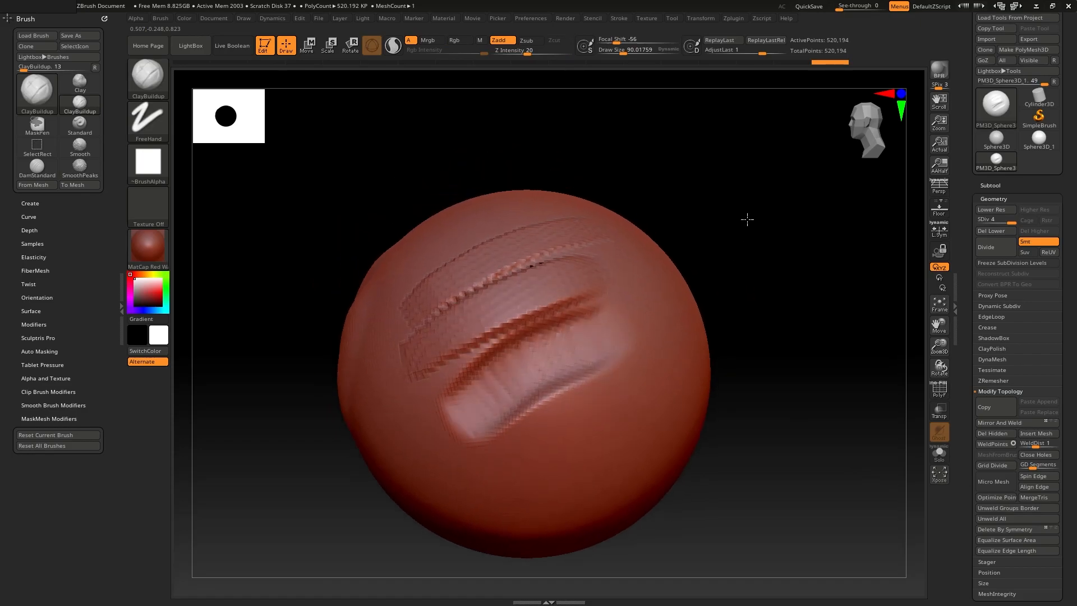
mouse_move(747, 220)
left_mouse_down()
mouse_move(733, 212)
mouse_move(745, 221)
mouse_move(748, 263)
left_mouse_up()
left_click_drag(773, 170, 797, 183)
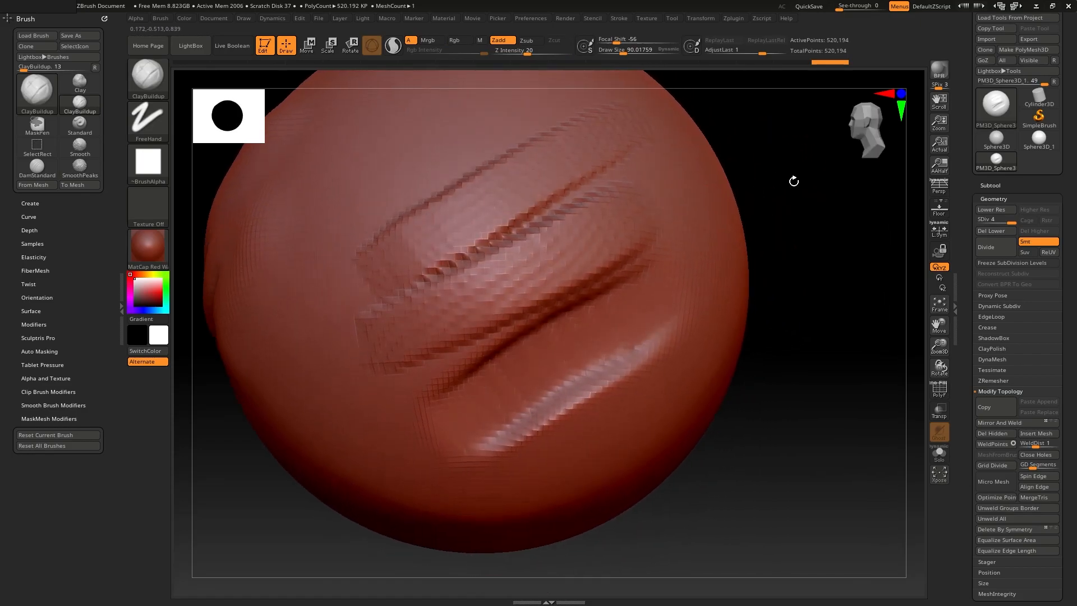
mouse_move(634, 196)
left_mouse_down("shift")
mouse_move(407, 309)
mouse_move(637, 248)
left_mouse_up("shift")
mouse_move(422, 303)
left_mouse_down("shift")
mouse_move(404, 275)
mouse_move(629, 153)
left_mouse_up("shift")
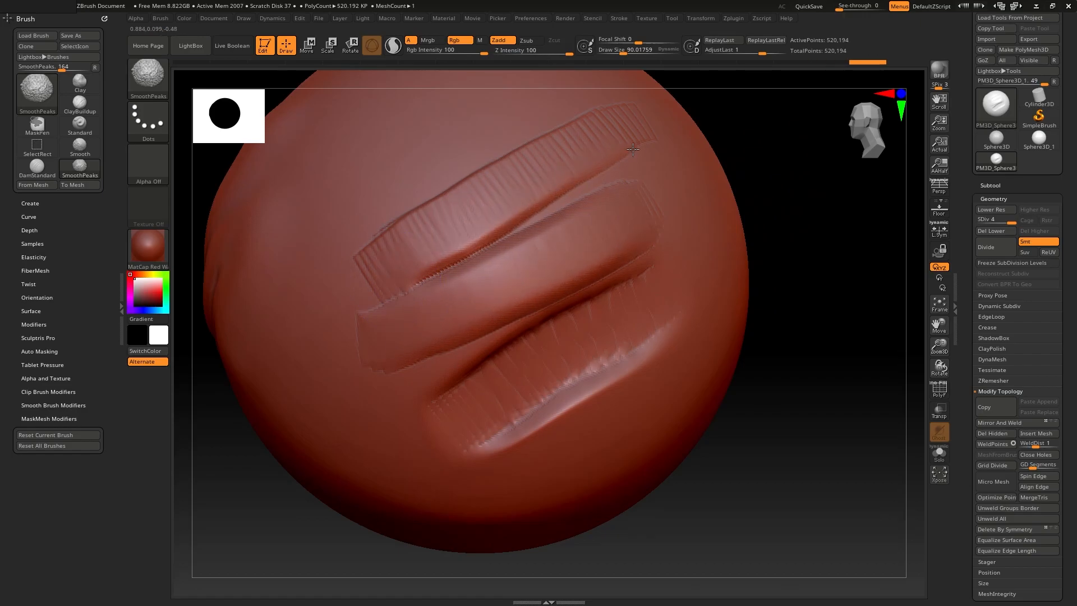
mouse_move(500, 183)
left_mouse_down("shift")
mouse_move(542, 191)
mouse_move(611, 154)
mouse_move(582, 135)
left_mouse_up("shift")
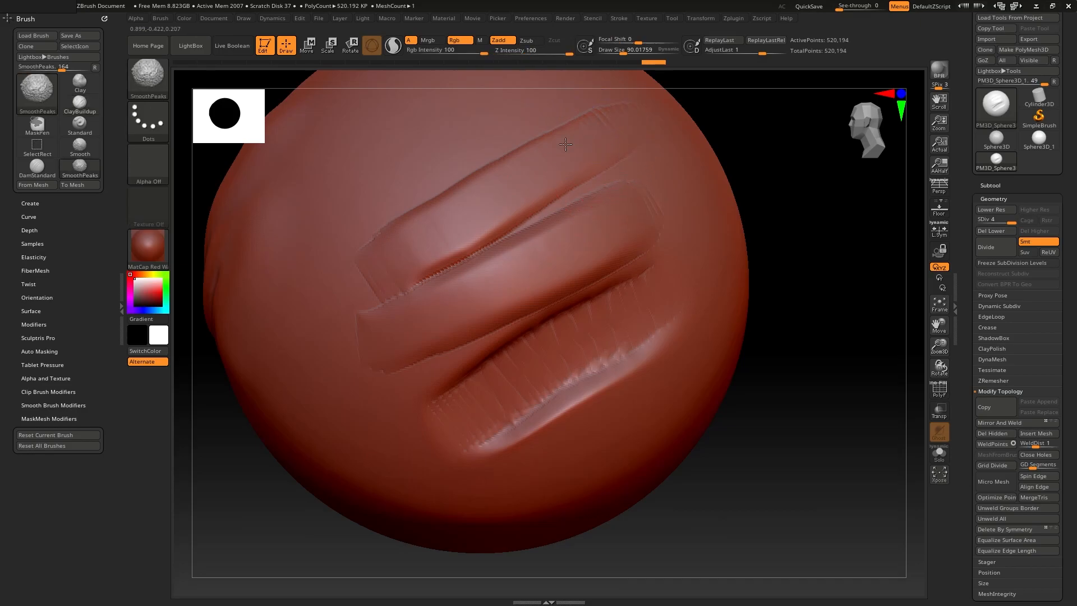
Undo the SmoothPeaks smoothing on the three clay bands.
key("ctrl+z")
key("ctrl+z")
key("ctrl+z")
Assign SmoothValleys as the smoothing brush.
key("shift")
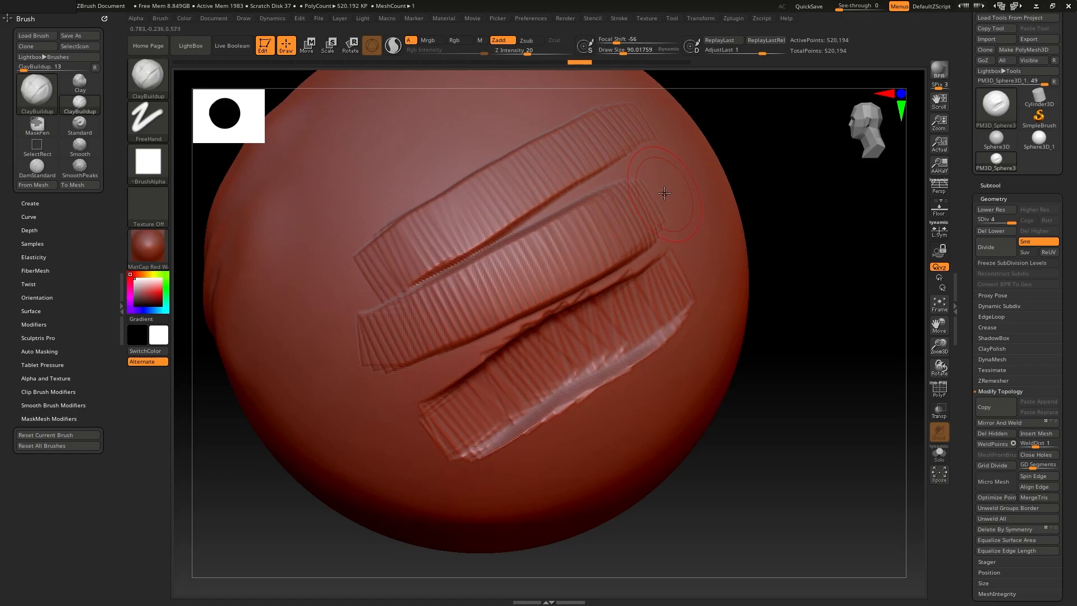
left_click(151, 77)
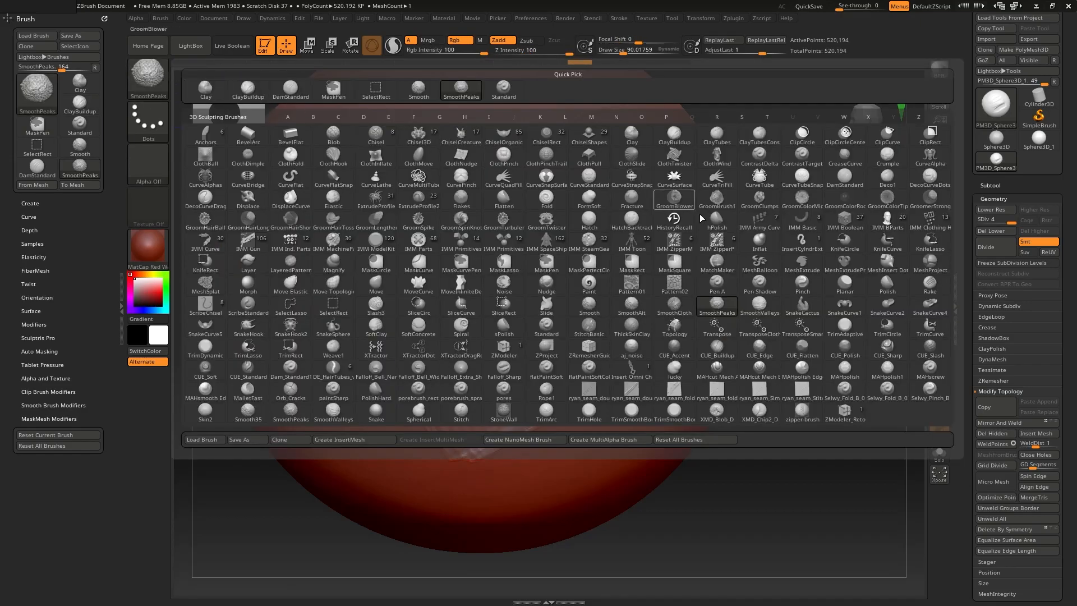
key("s")
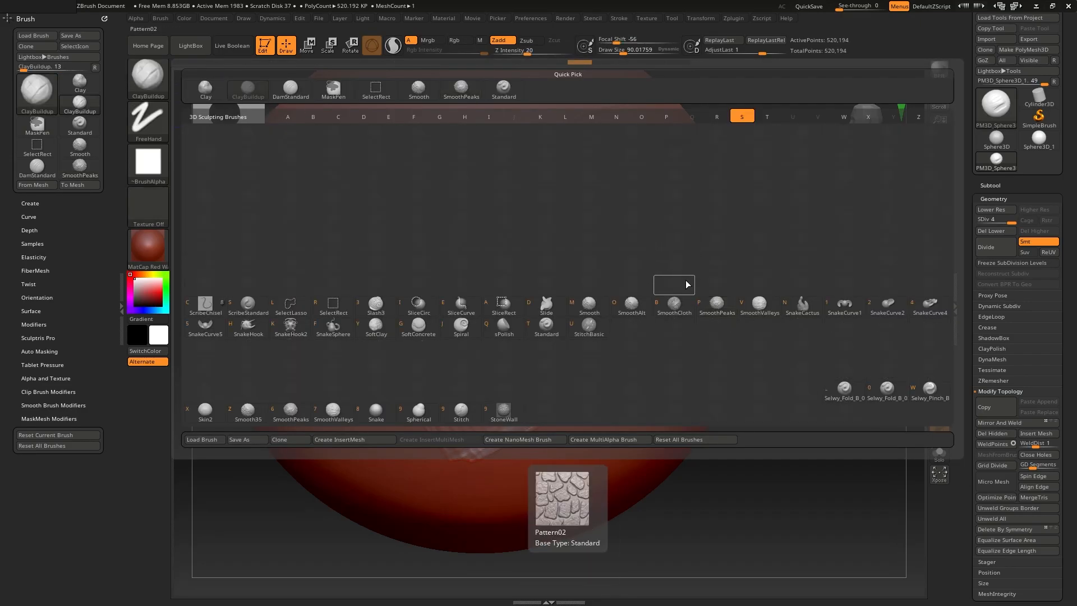
left_click(756, 308)
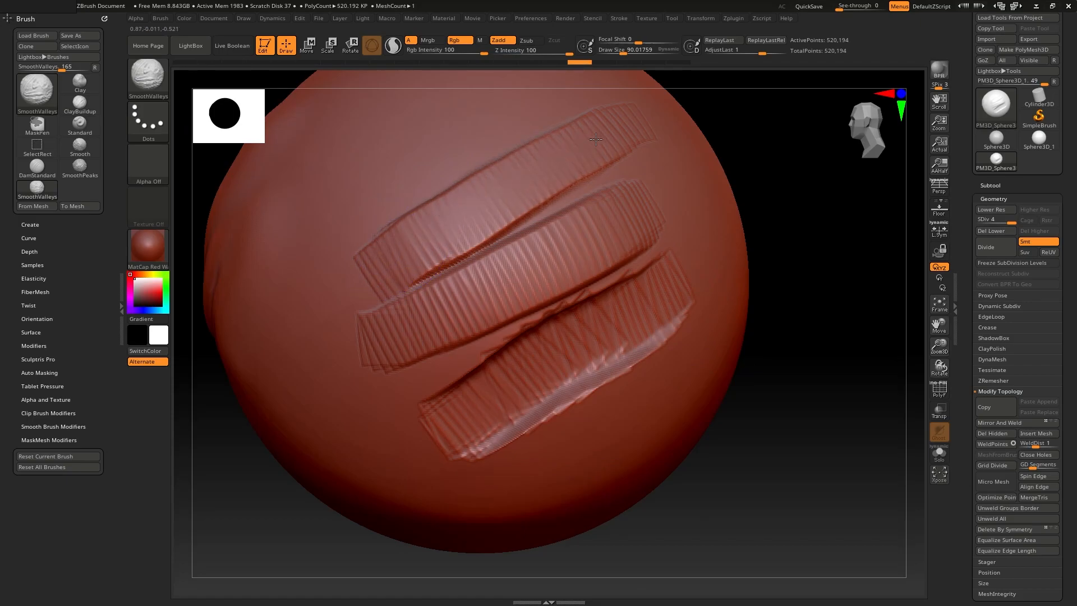
Smooth the creases along the three clay bands with the SmoothValleys brush.
left_click_drag(554, 192, 412, 266)
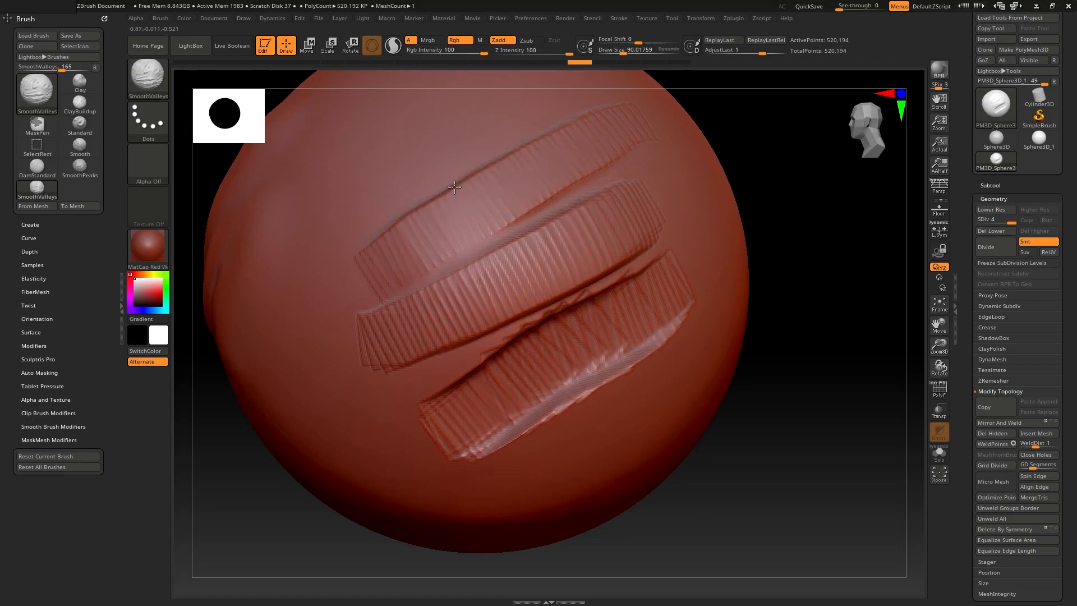
left_click_drag(626, 158, 483, 233, "shift")
left_click_drag(640, 232, 475, 310, "shift")
left_click_drag(436, 362, 649, 263, "shift")
mouse_move(493, 348)
left_mouse_down("shift")
mouse_move(477, 362)
mouse_move(674, 272)
left_mouse_up("shift")
left_click_drag(867, 280, 832, 242)
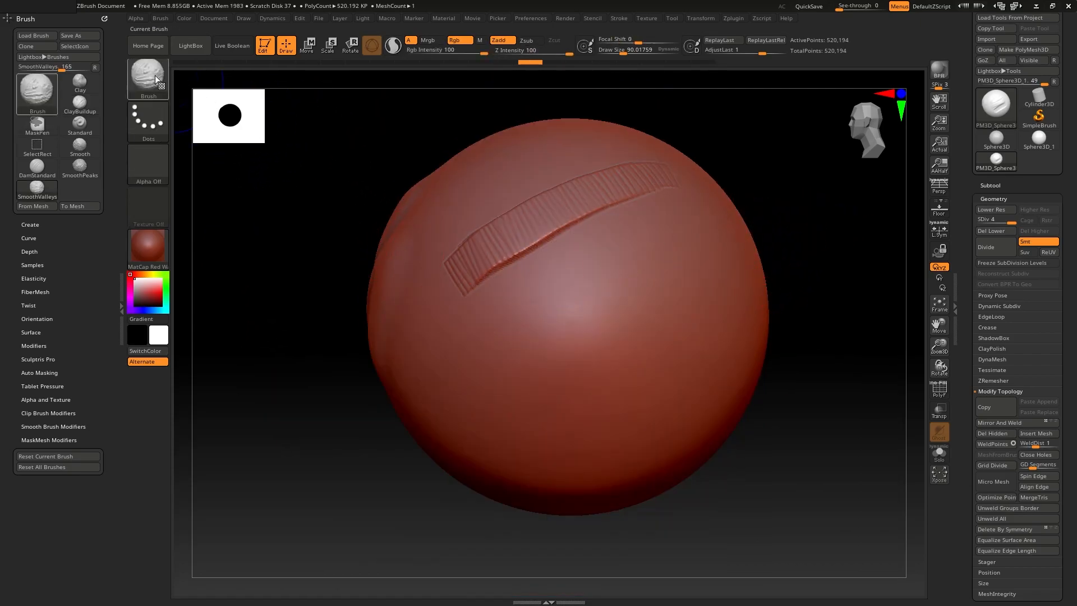
Add two more clay bands below the existing band on the sphere with the ClayBuildup brush.
left_click(148, 76, "shift")
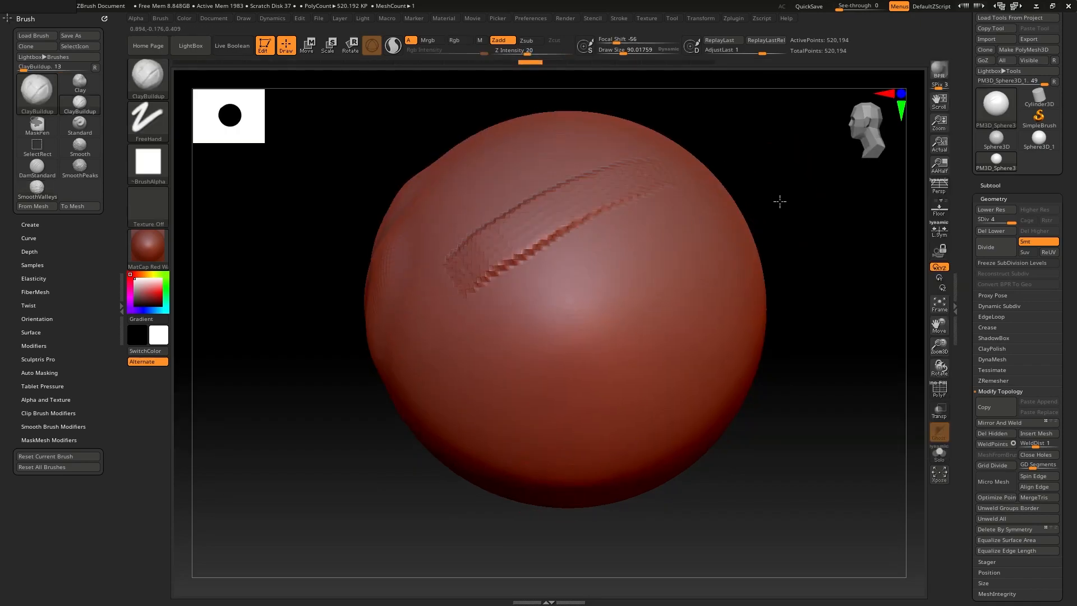
mouse_move(525, 308)
left_mouse_down()
mouse_move(584, 260)
mouse_move(675, 257)
left_mouse_up()
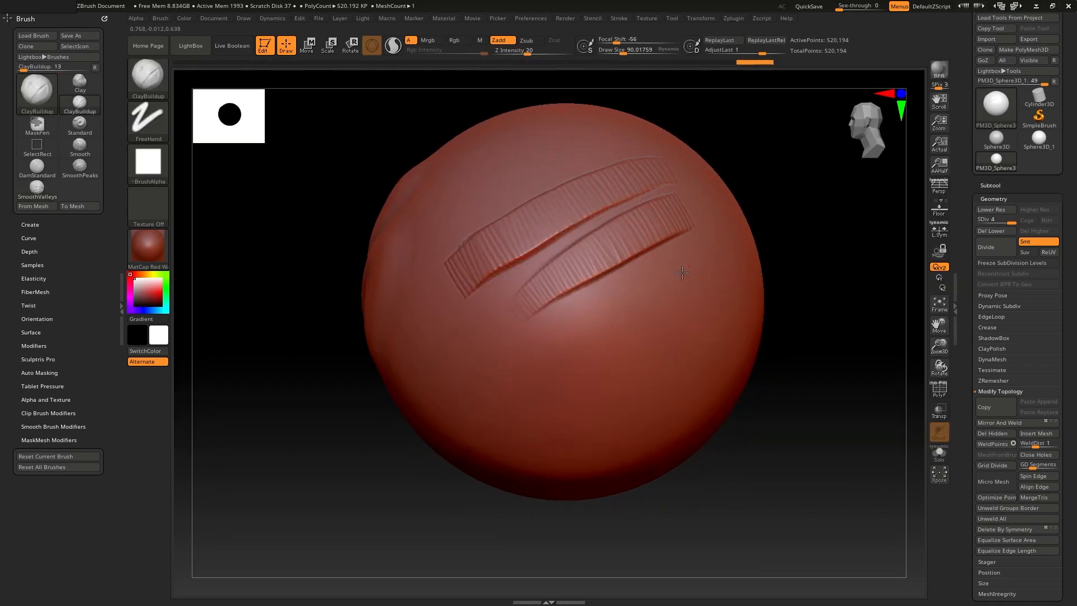
left_click_drag(781, 211, 787, 238)
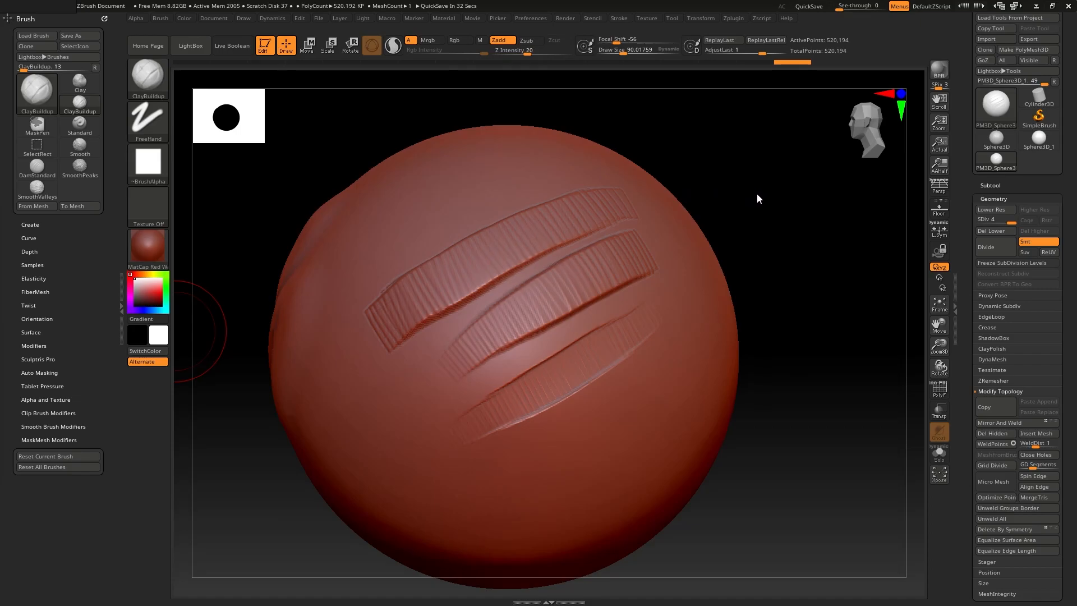
mouse_move(767, 192)
left_mouse_down()
mouse_move(771, 228)
mouse_move(782, 215)
mouse_move(773, 201)
left_mouse_up()
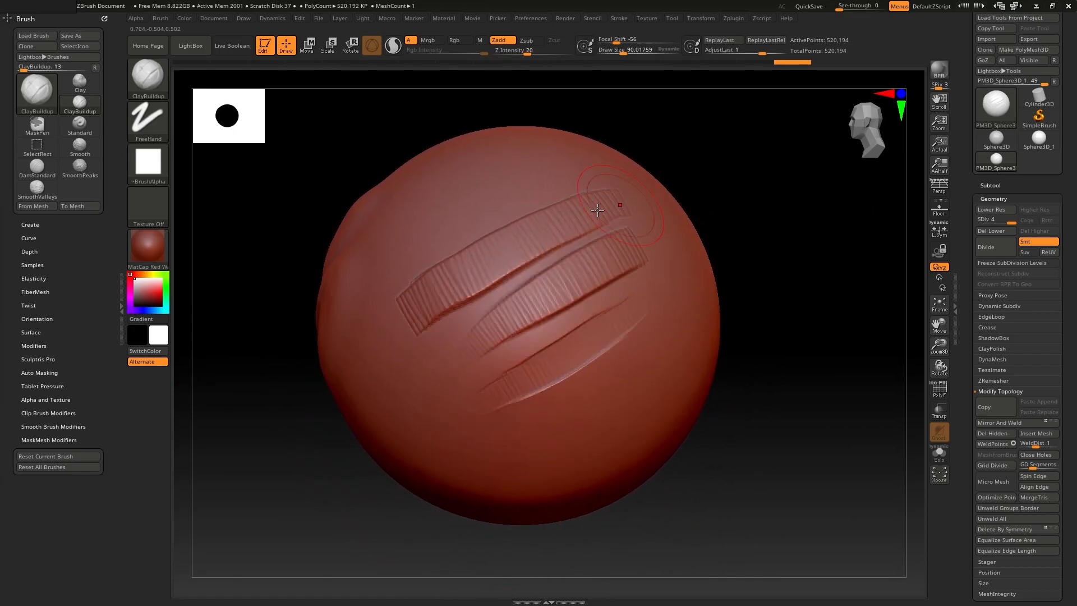
Select the TrimAdaptive brush and cut flat areas into the three clay bands with several strokes.
left_click(145, 79)
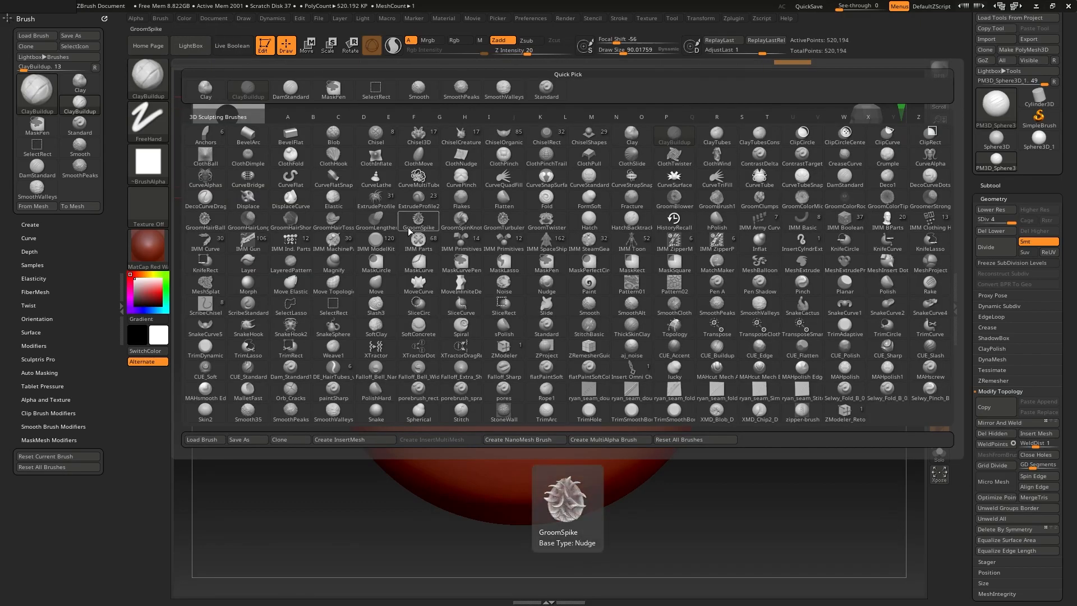
key("t")
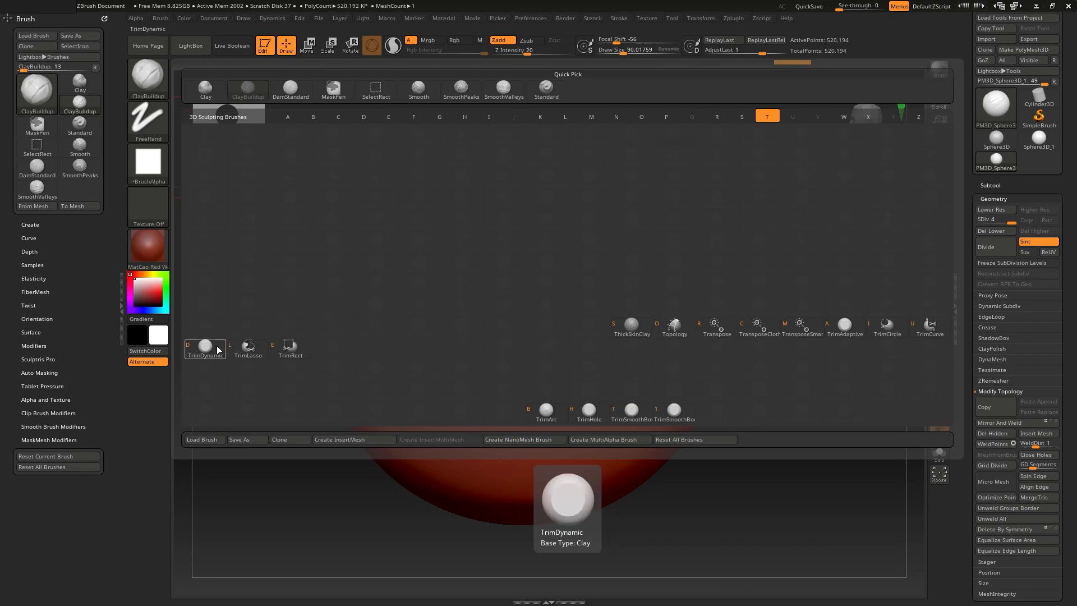
left_click(846, 326)
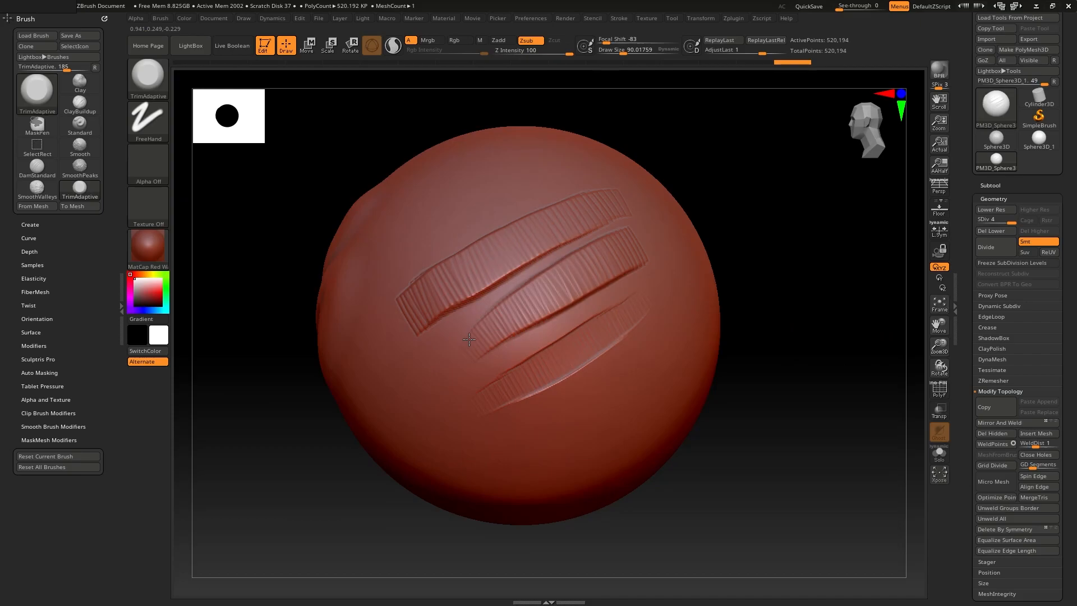
mouse_move(482, 331)
left_mouse_down()
mouse_move(463, 340)
mouse_move(449, 305)
mouse_move(443, 336)
mouse_move(464, 342)
left_mouse_up()
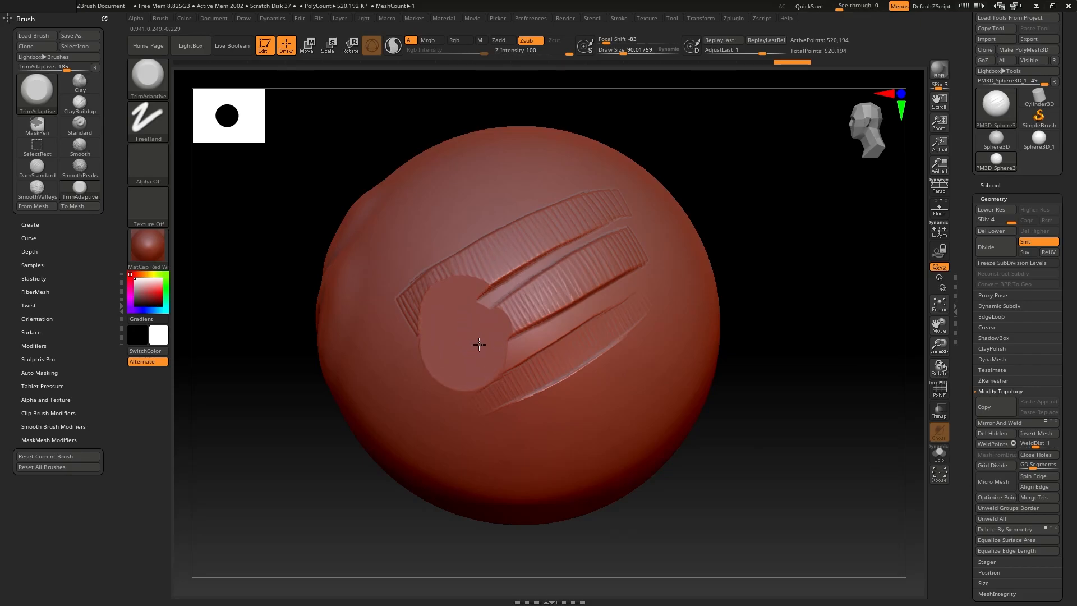
mouse_move(572, 292)
left_mouse_down()
mouse_move(561, 325)
mouse_move(583, 312)
left_mouse_up()
mouse_move(585, 303)
left_mouse_down()
mouse_move(530, 324)
mouse_move(575, 336)
mouse_move(572, 267)
mouse_move(619, 283)
mouse_move(602, 329)
left_mouse_up()
key("ctrl+z")
left_click_drag(580, 243, 538, 187)
mouse_move(507, 275)
left_mouse_down()
mouse_move(482, 337)
mouse_move(494, 381)
mouse_move(543, 340)
mouse_move(564, 294)
mouse_move(595, 306)
mouse_move(555, 362)
mouse_move(492, 369)
left_mouse_up()
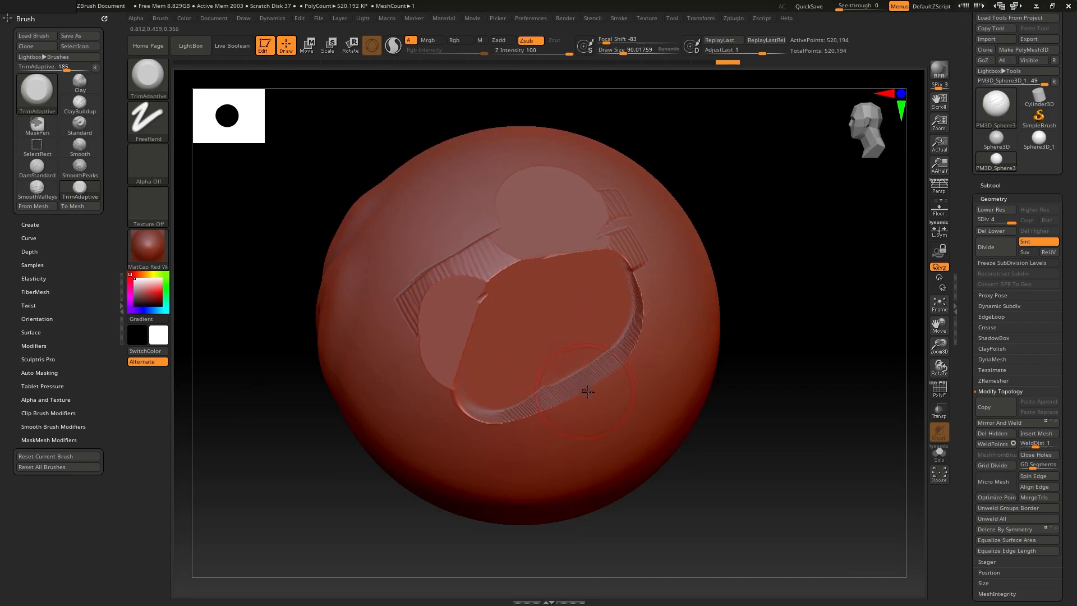
left_click_drag(585, 393, 616, 362)
Undo the TrimAdaptive strokes on the three clay bands.
key("ctrl+z")
key("ctrl+z")
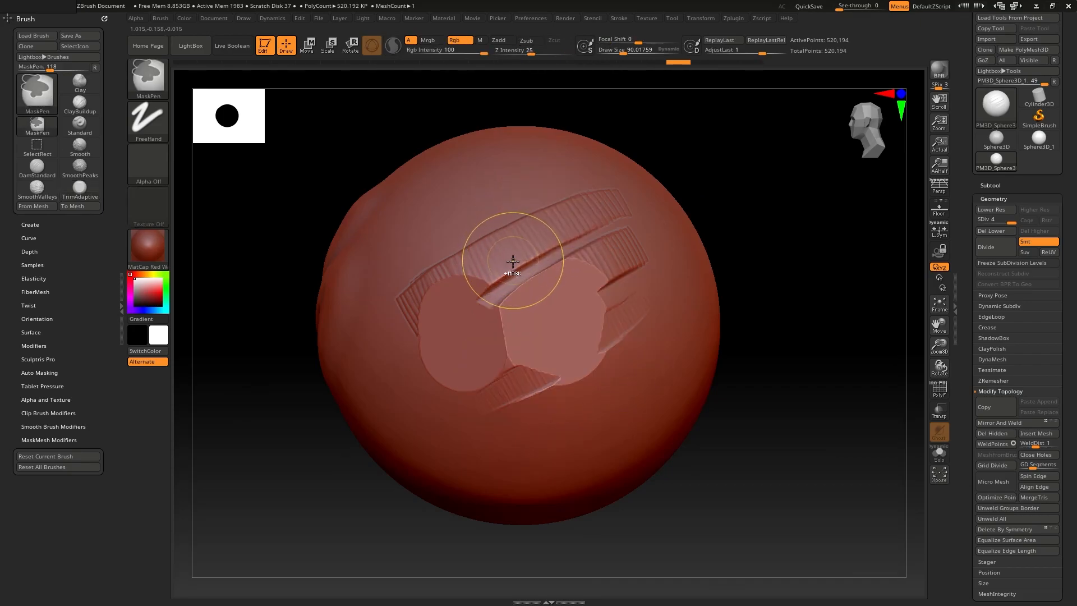
key("ctrl+z")
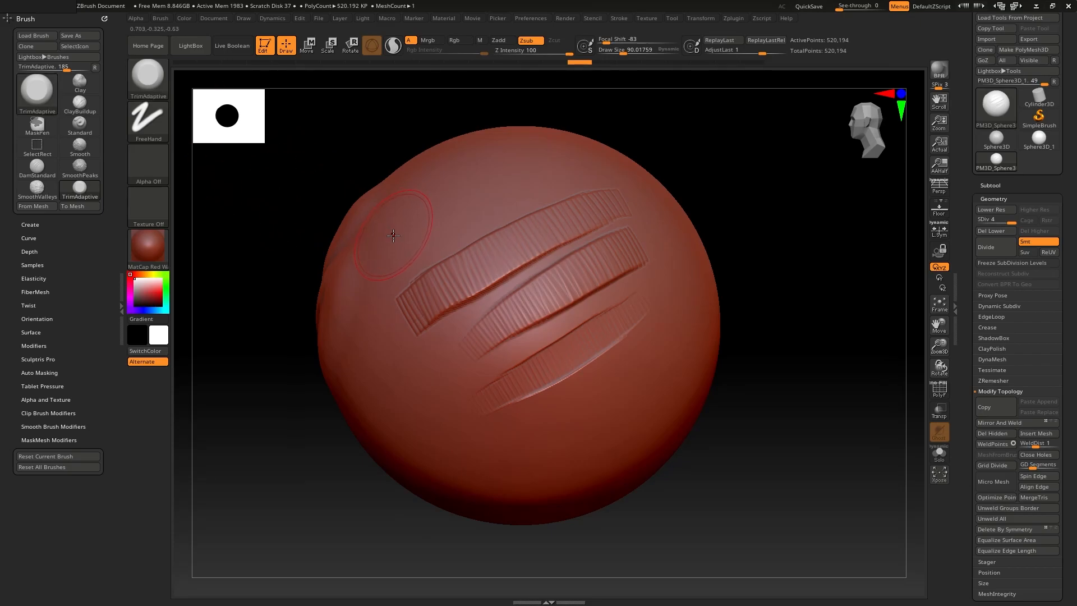
Select the TrimDynamic brush and flatten the middle clay band and the near end of the lower band.
key("b")
key("t")
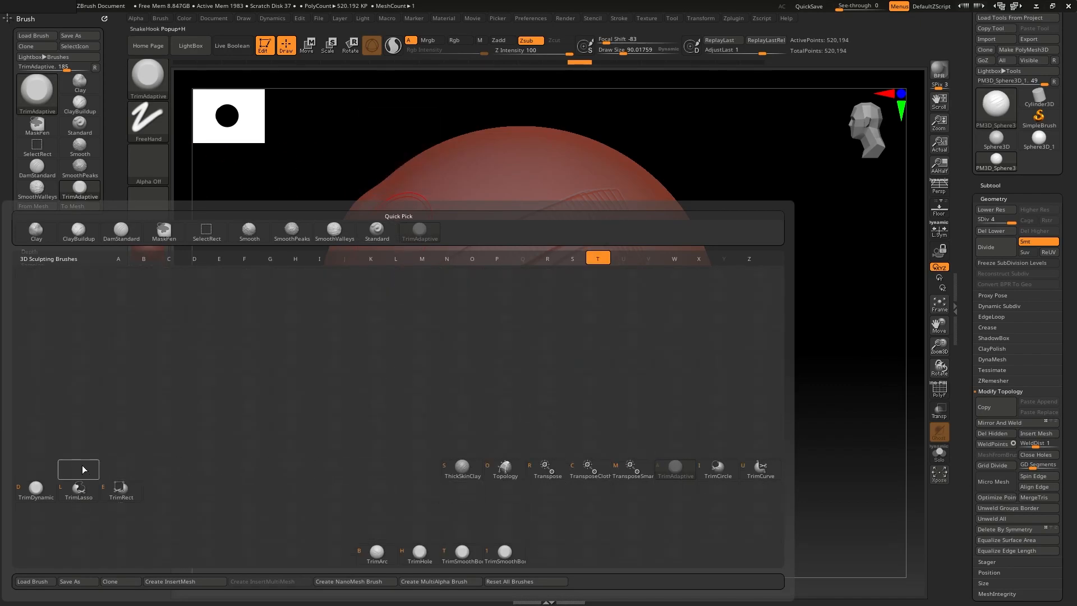
left_click(36, 494)
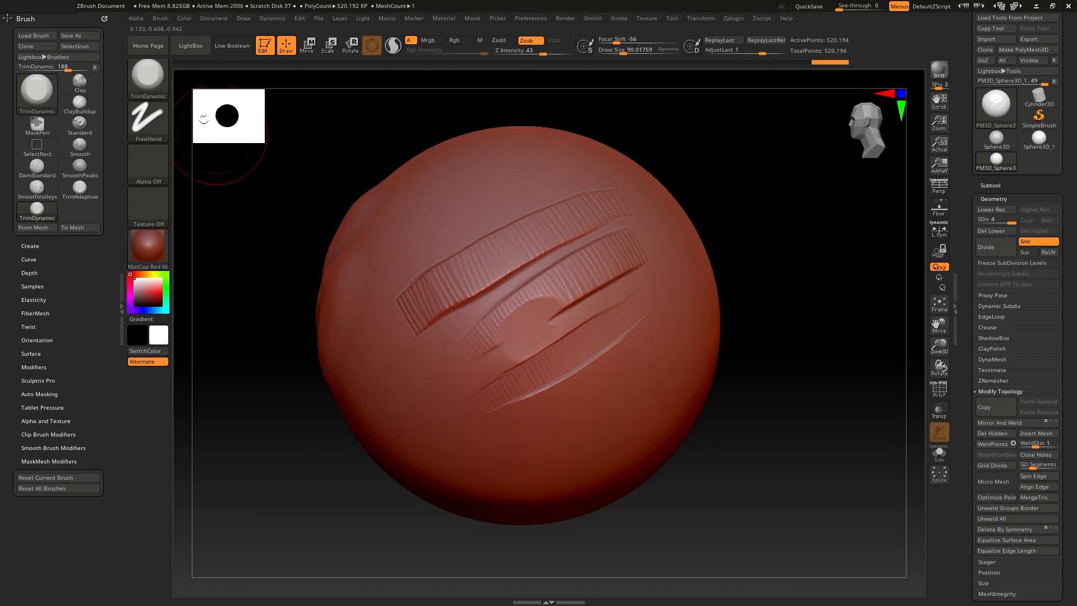
left_click(148, 74)
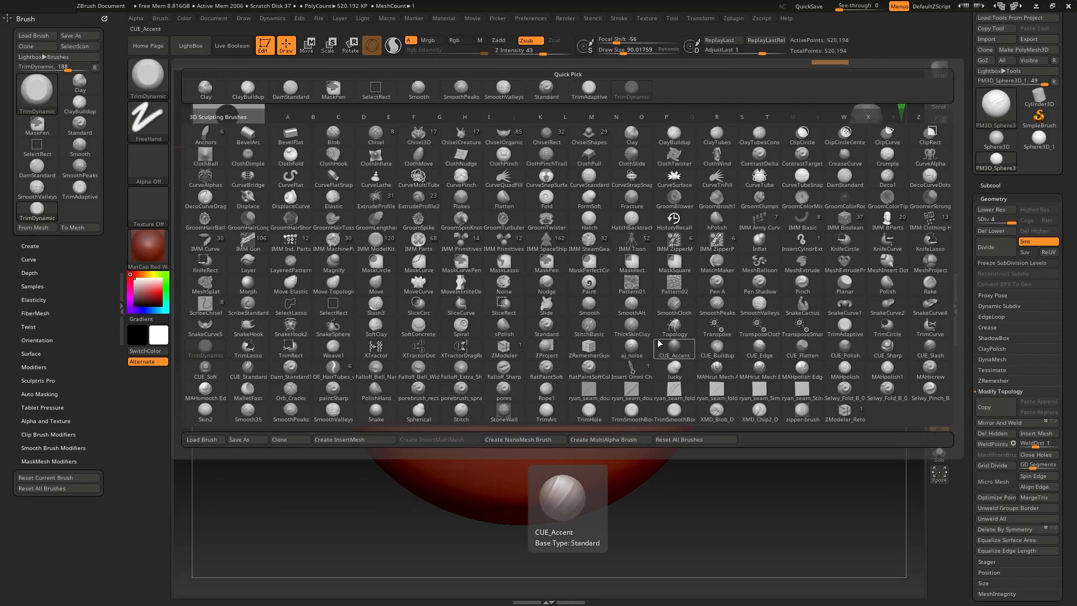
key("t")
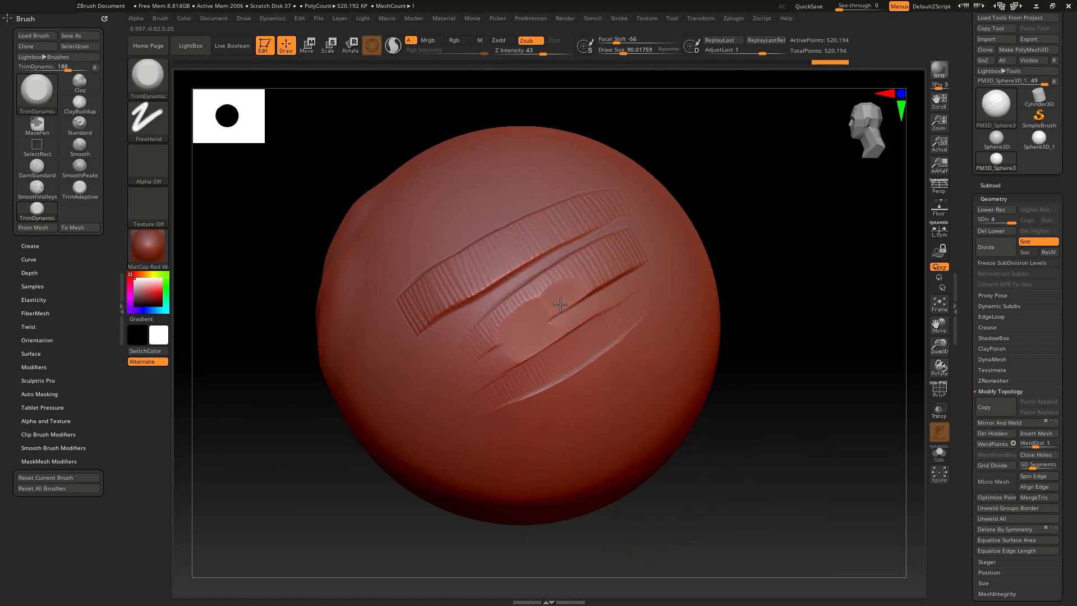
left_click_drag(591, 299, 565, 317)
left_click_drag(484, 344, 505, 377)
Trim further flat facets across the lower, middle and upper clay bands with the TrimDynamic brush.
left_click_drag(781, 261, 774, 236)
left_click_drag(575, 358, 579, 361)
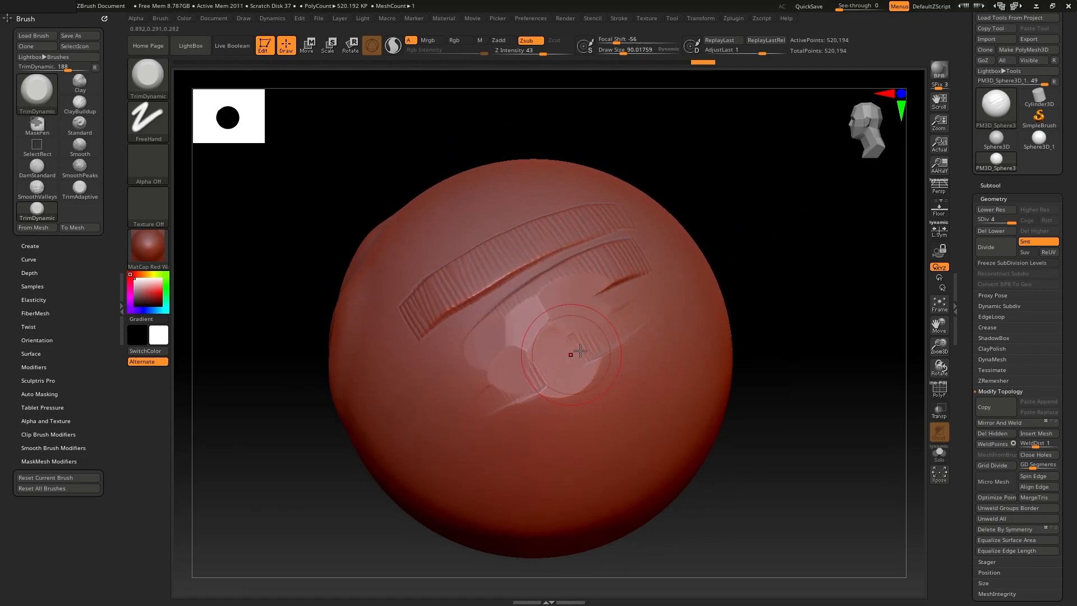
left_click_drag(589, 378, 589, 380)
mouse_move(495, 308)
left_mouse_down()
mouse_move(477, 309)
mouse_move(567, 261)
left_mouse_up()
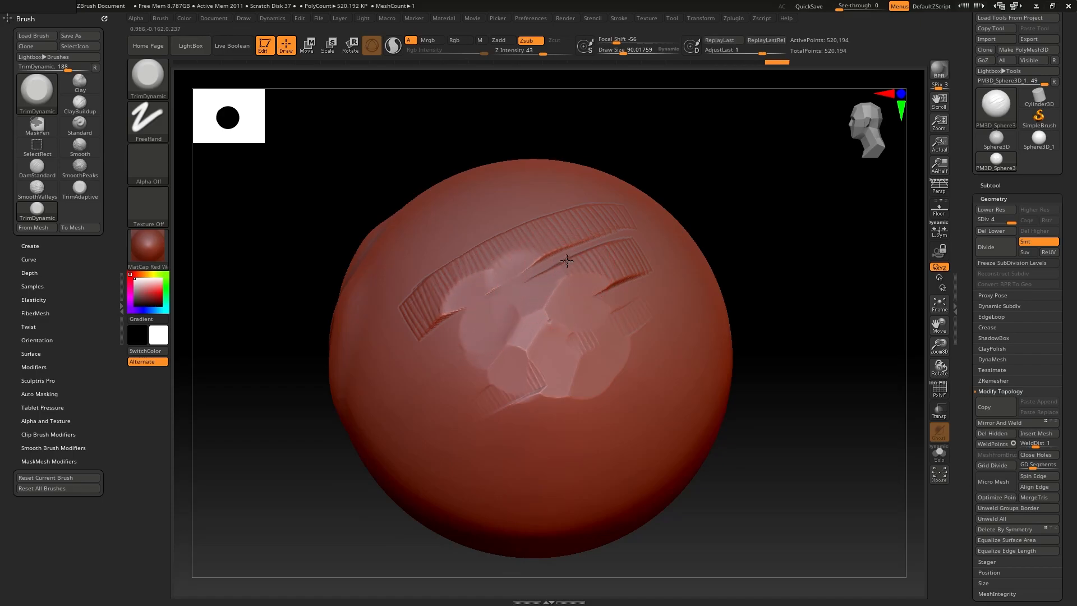
left_click_drag(739, 181, 617, 247)
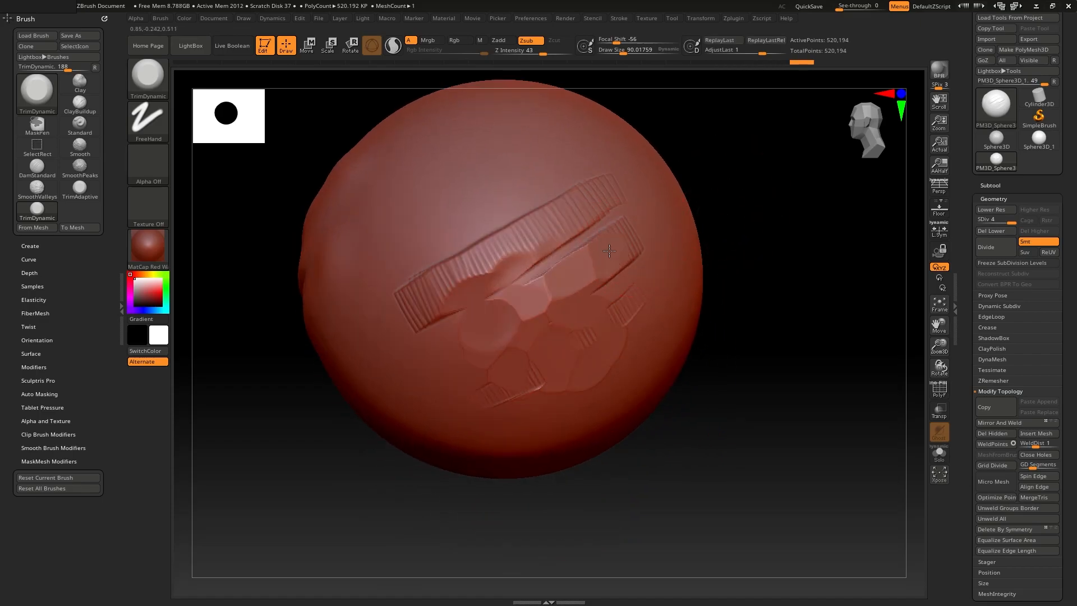
left_click_drag(517, 240, 505, 238)
left_click_drag(459, 277, 487, 278)
Undo all TrimDynamic strokes on the three clay bands.
key("ctrl+z")
key("ctrl+z")
key("ctrl+z")
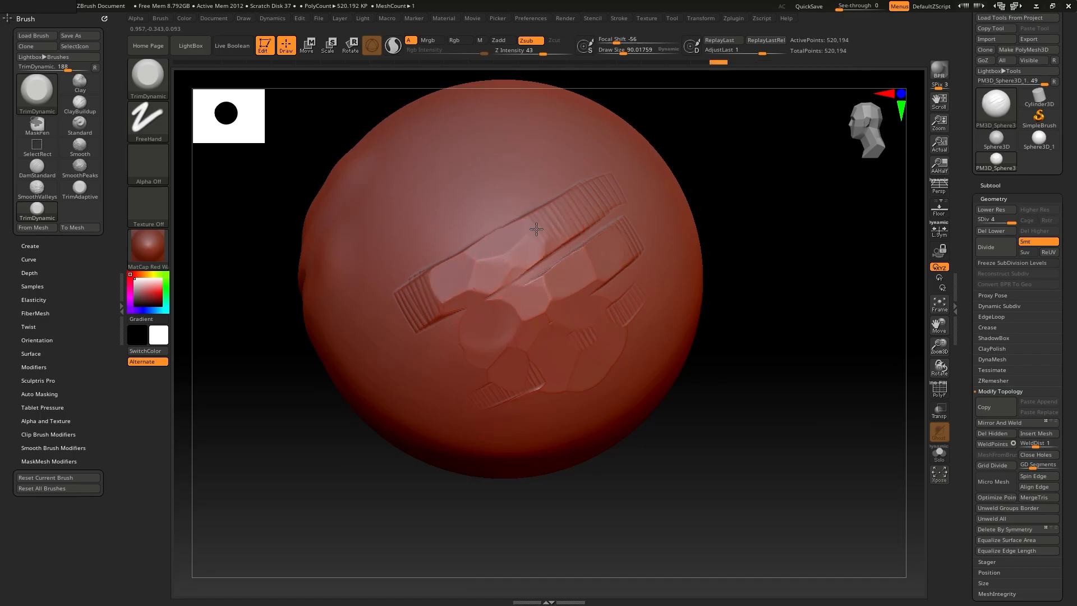
mouse_move(805, 298)
left_mouse_down()
mouse_move(796, 271)
mouse_move(721, 267)
left_mouse_up()
right_click_drag(780, 238, 777, 247, "ctrl")
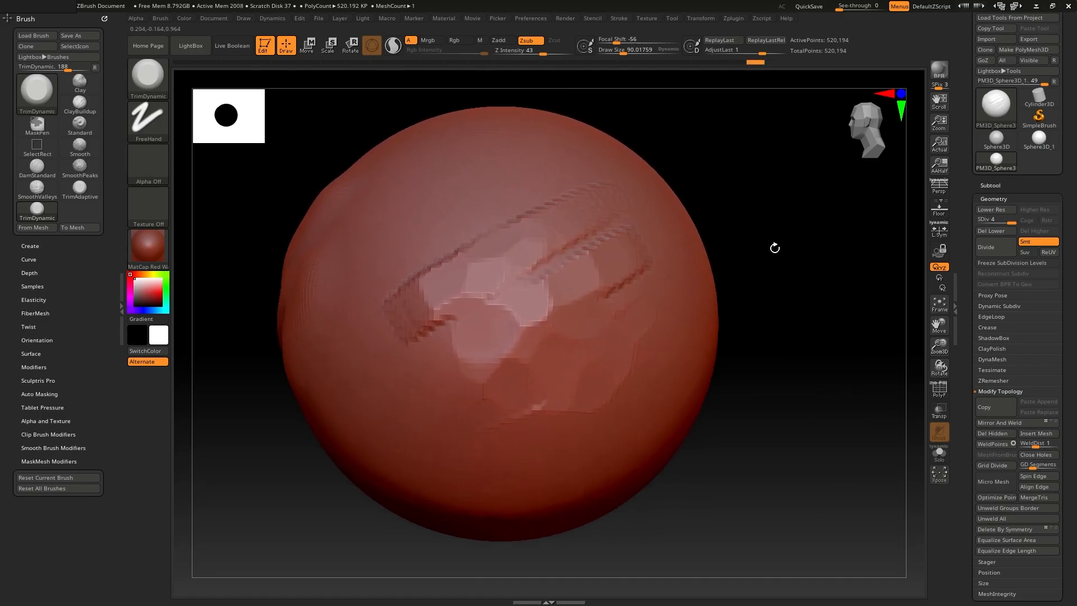
key("ctrl+z")
key("ctrl+z")
key("ctrl+z")
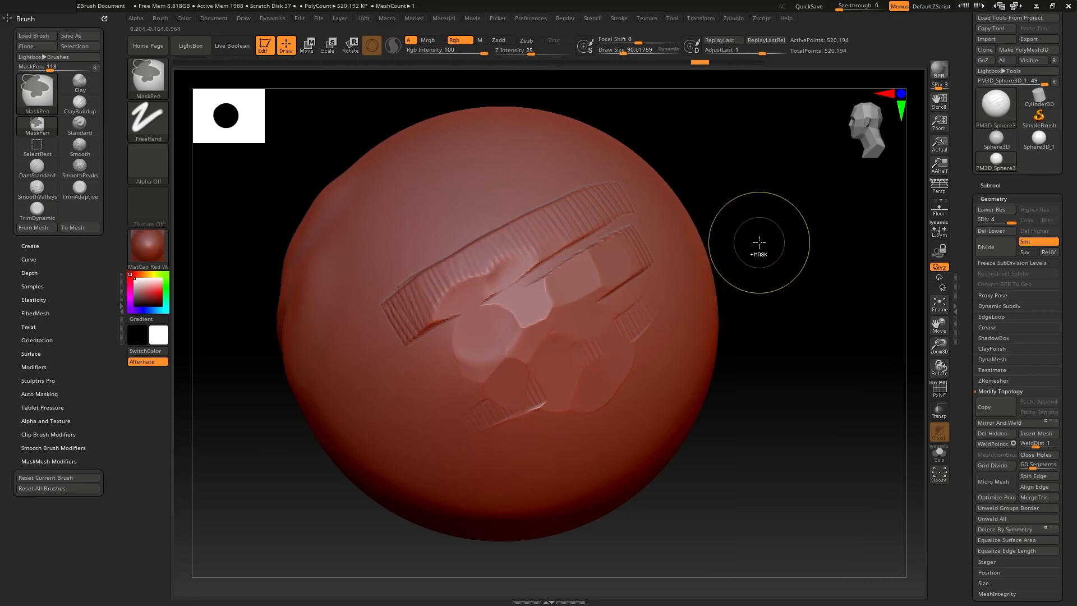
key("ctrl+z")
key("ctrl+z")
key("ctrl+z")
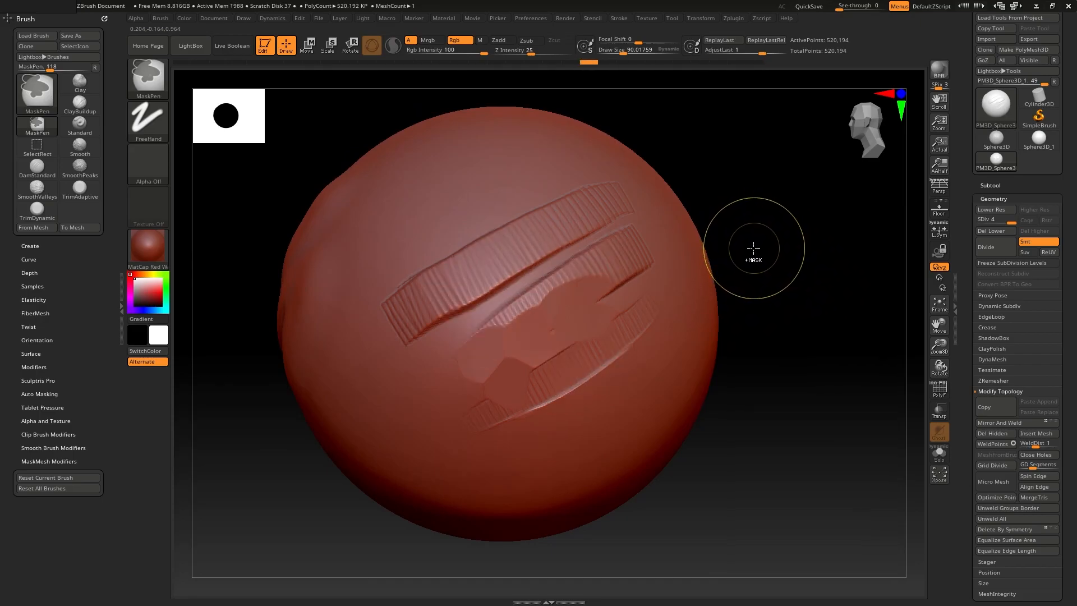
key("ctrl+z")
key("ctrl+z")
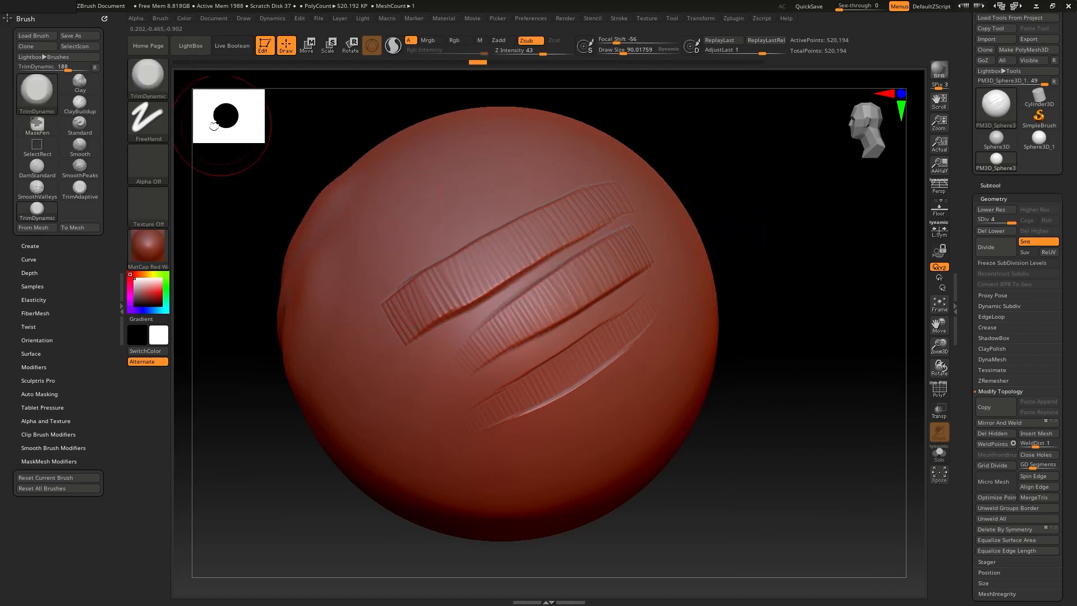
Replace the sphere with the Cube3D primitive and convert it to a PolyMesh3D.
left_click(147, 76)
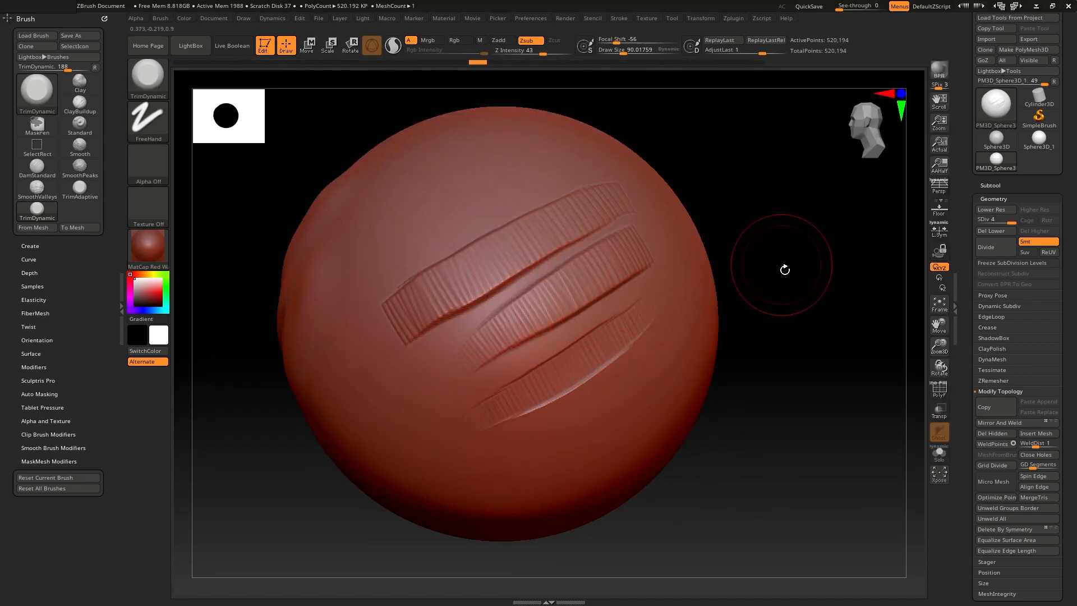
left_click_drag(785, 270, 808, 252)
left_click(990, 113)
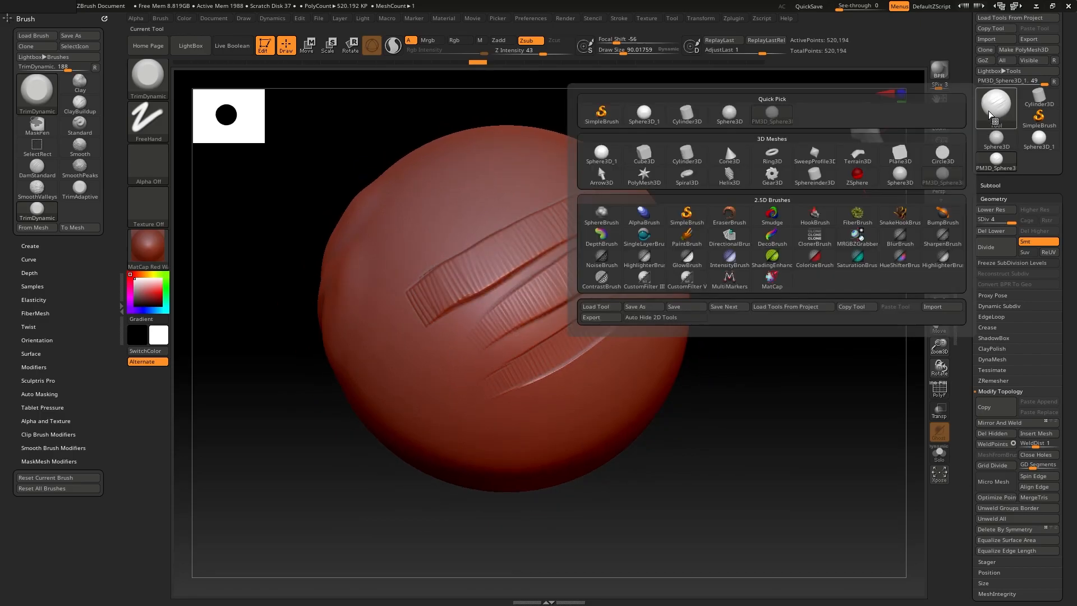
left_click(661, 154)
mouse_move(760, 277)
left_mouse_down()
mouse_move(753, 236)
mouse_move(783, 295)
mouse_move(769, 258)
left_mouse_up()
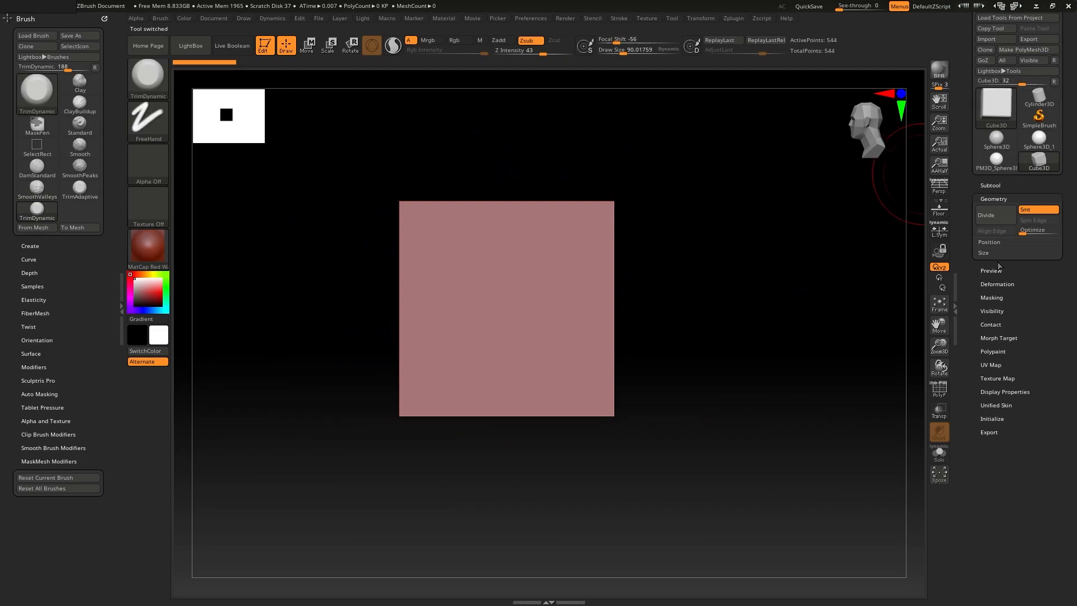
left_click(1033, 52)
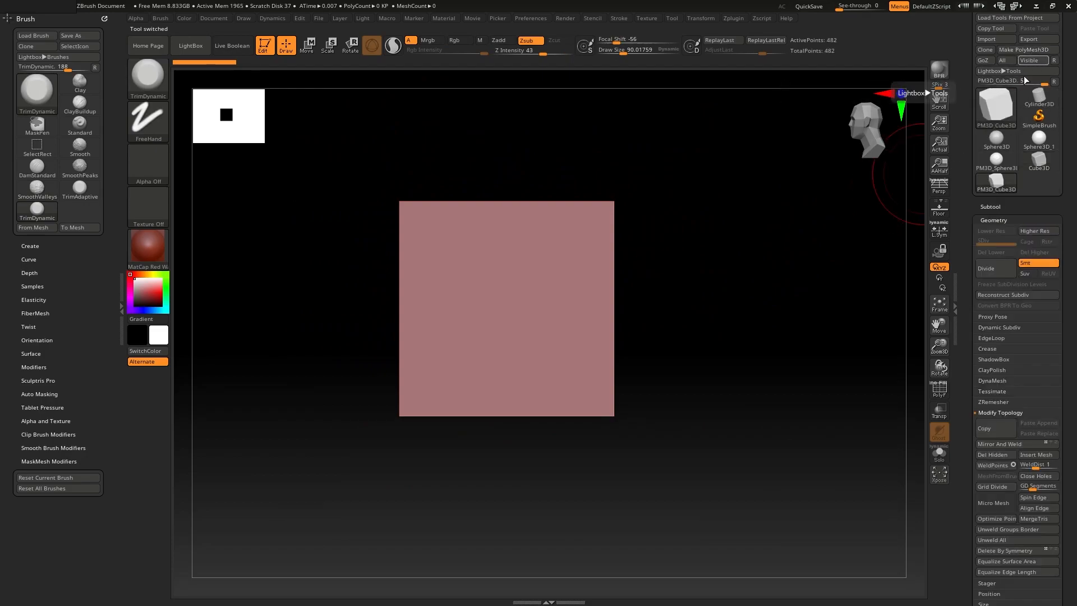
Divide the cube four times to reach subdivision level 5.
left_click(1001, 271)
left_click(1001, 271)
left_click(1002, 272)
left_click(1002, 272)
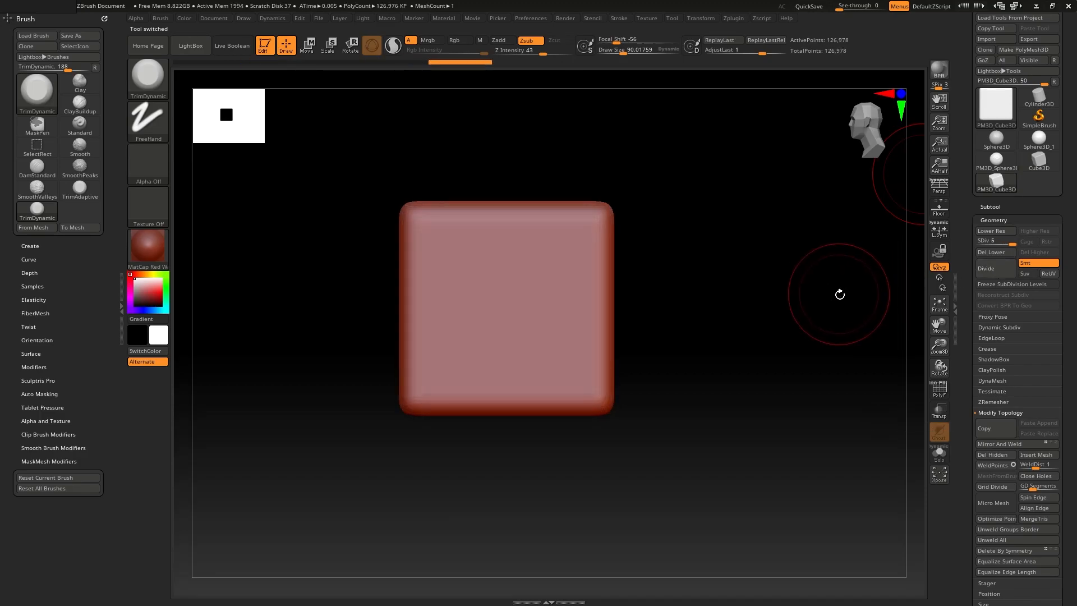
Subdivide the cube to level 6 and build up rough diagonal clay patches on its front face with the ClayBuildup brush.
left_click(161, 77)
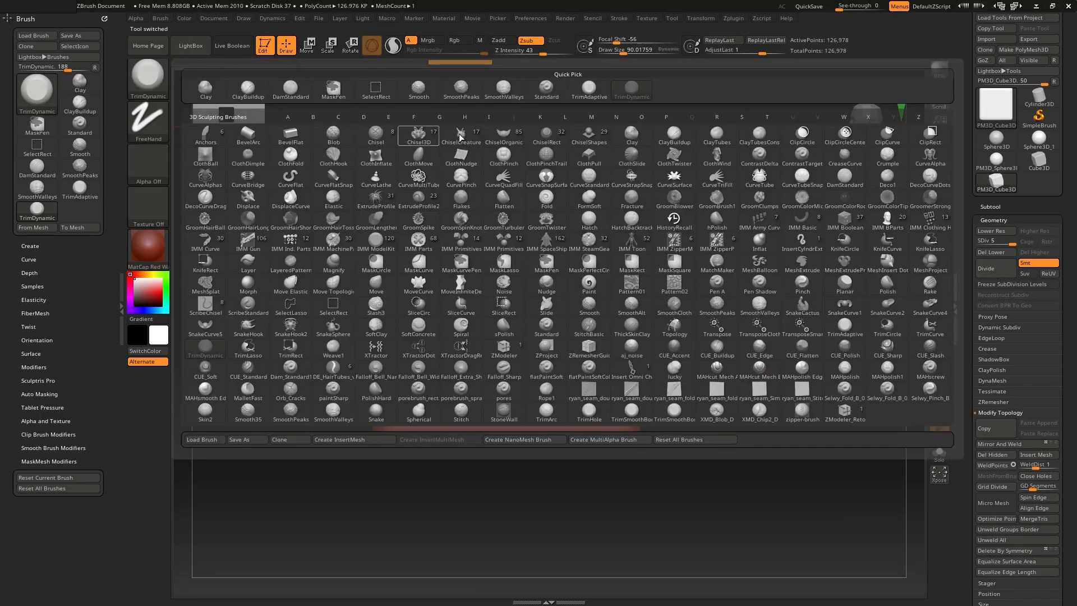
left_click(674, 134)
mouse_move(469, 293)
left_mouse_down()
mouse_move(528, 247)
mouse_move(487, 303)
mouse_move(446, 286)
mouse_move(509, 234)
left_mouse_up()
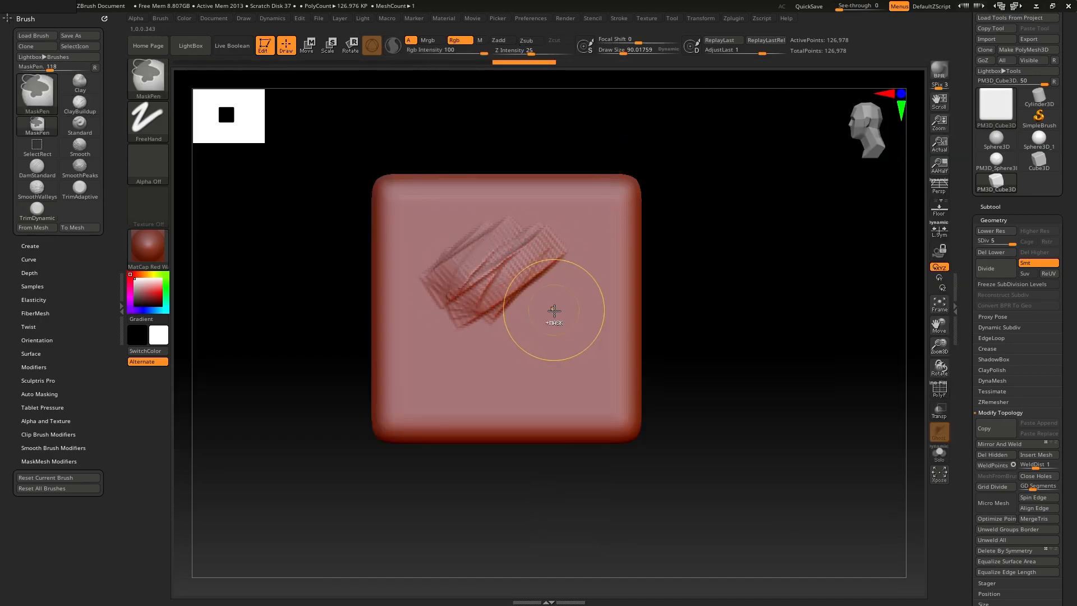
key("ctrl+z")
mouse_move(468, 278)
left_mouse_down()
mouse_move(520, 231)
mouse_move(464, 290)
mouse_move(507, 259)
left_mouse_up()
mouse_move(550, 288)
left_mouse_down()
mouse_move(527, 306)
mouse_move(581, 344)
left_mouse_up()
left_click_drag(570, 229, 569, 250)
left_click_drag(587, 294, 584, 288)
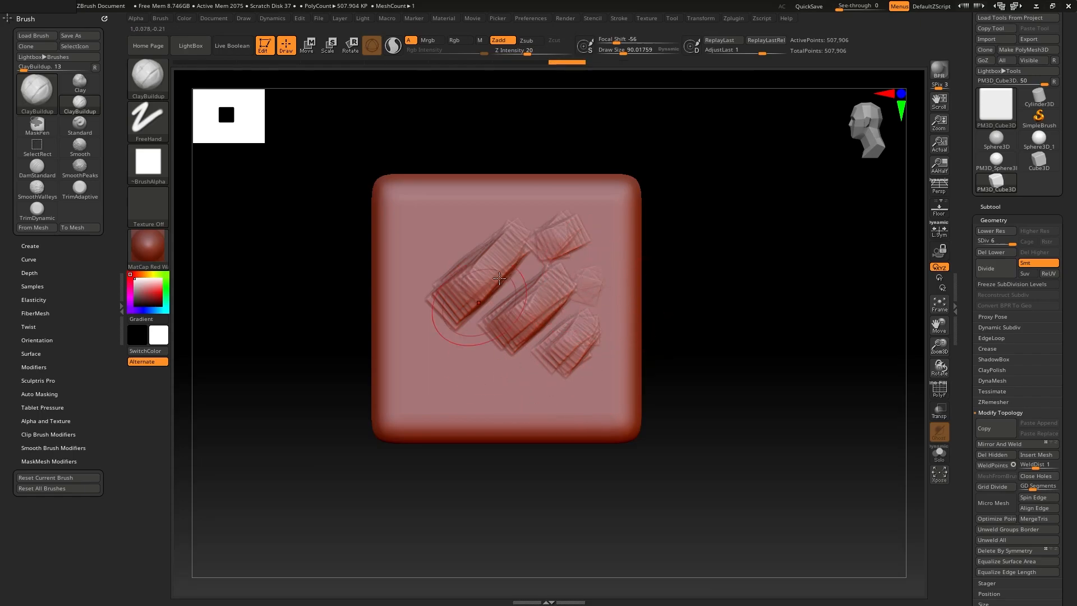
Select the Planar brush and flatten the lower clay patches on the cube's front face.
left_click(138, 78)
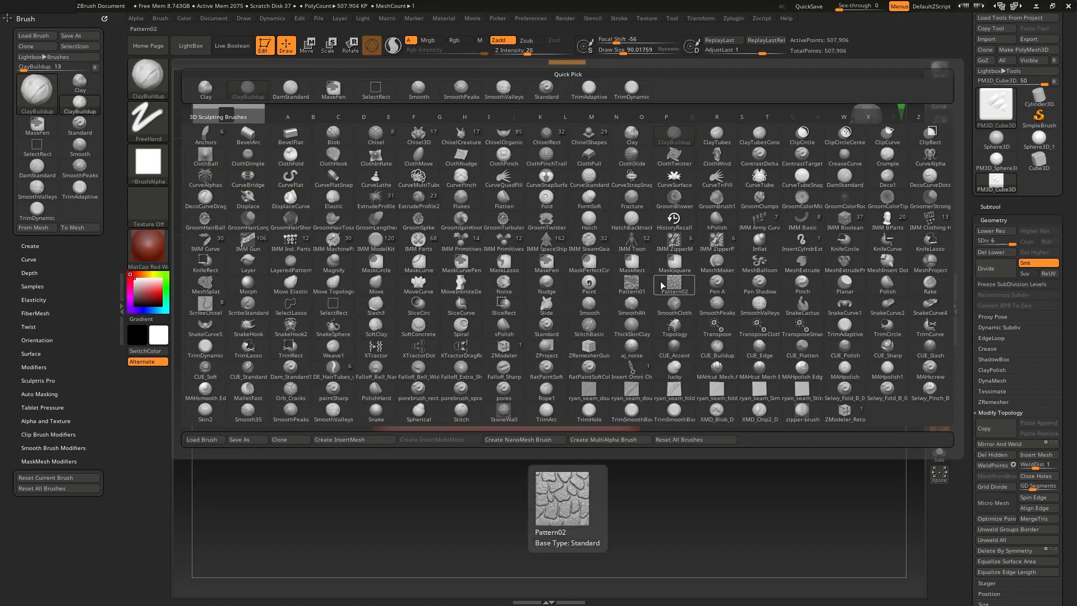
key("p")
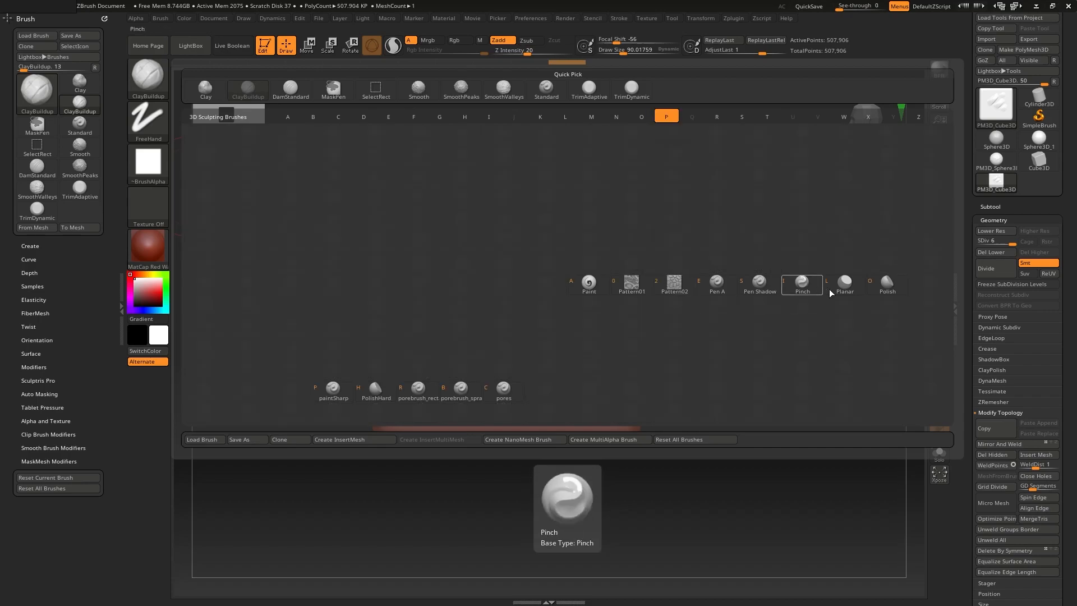
left_click(844, 287)
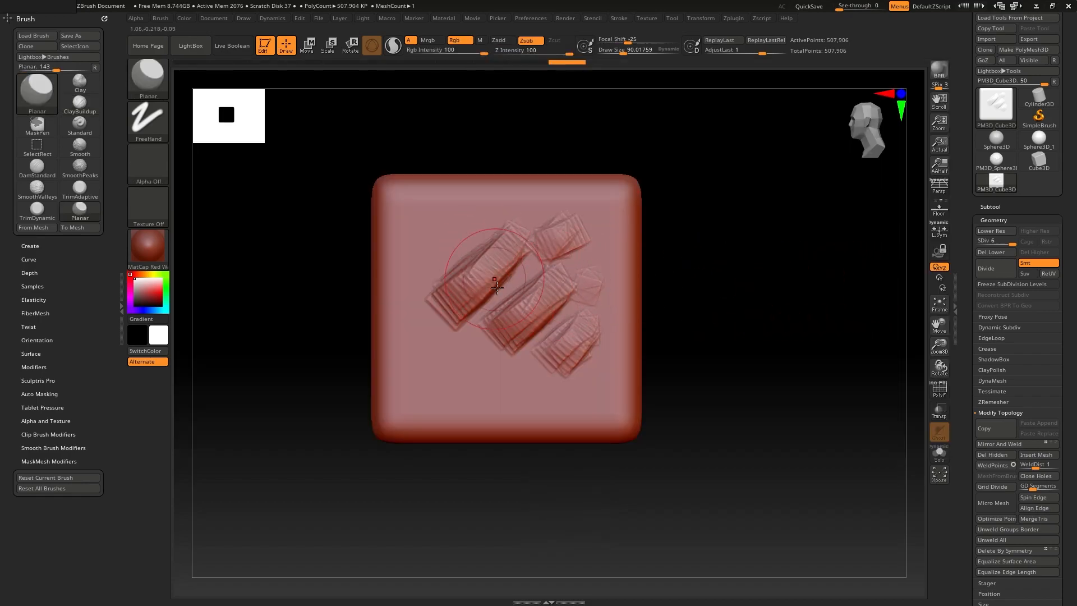
mouse_move(474, 370)
left_mouse_down()
mouse_move(544, 308)
mouse_move(553, 344)
left_mouse_up()
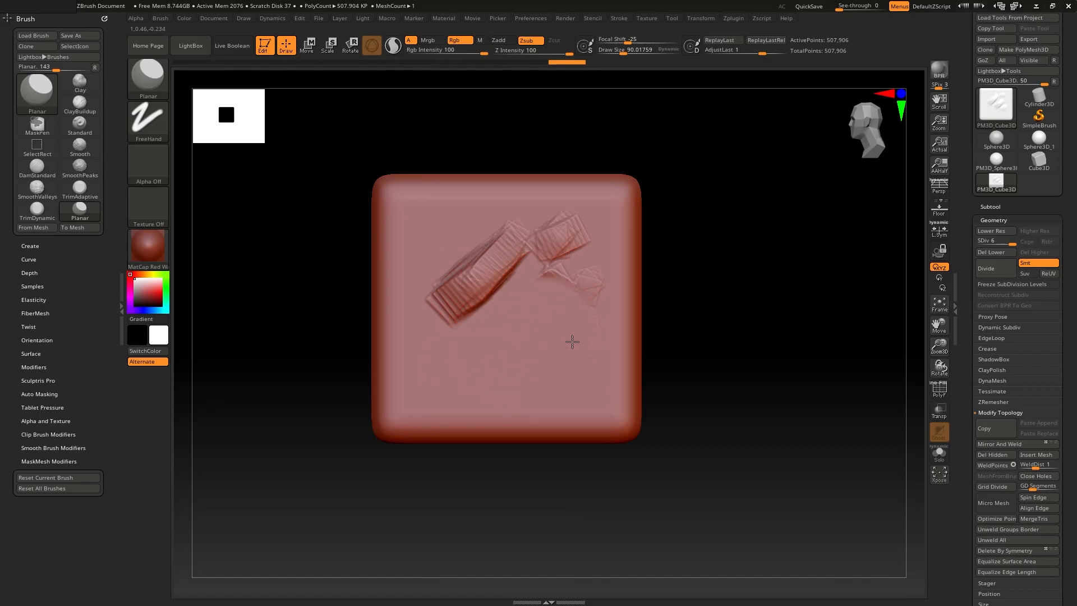
Flatten the remaining clay patches on the cube's front face with the Planar brush and undo the flattening strokes.
mouse_move(569, 281)
left_mouse_down()
mouse_move(575, 253)
mouse_move(512, 243)
mouse_move(456, 279)
left_mouse_up()
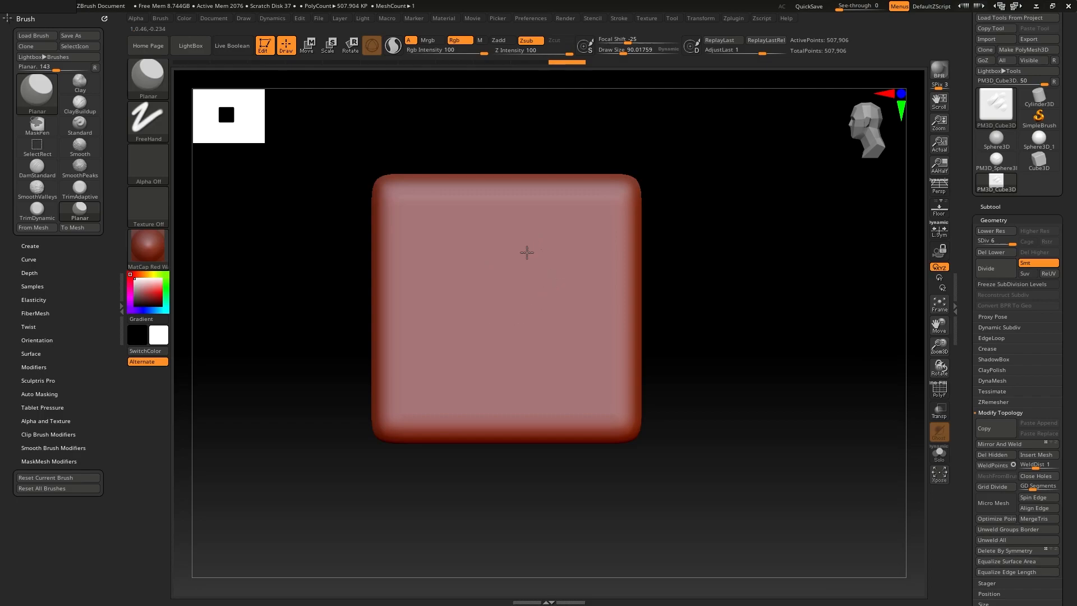
key("ctrl+z")
key("ctrl+z")
key("ctrl+z")
Select the TrimAdaptive brush and trim the lower clay patches on the cube's front face.
left_click(152, 73)
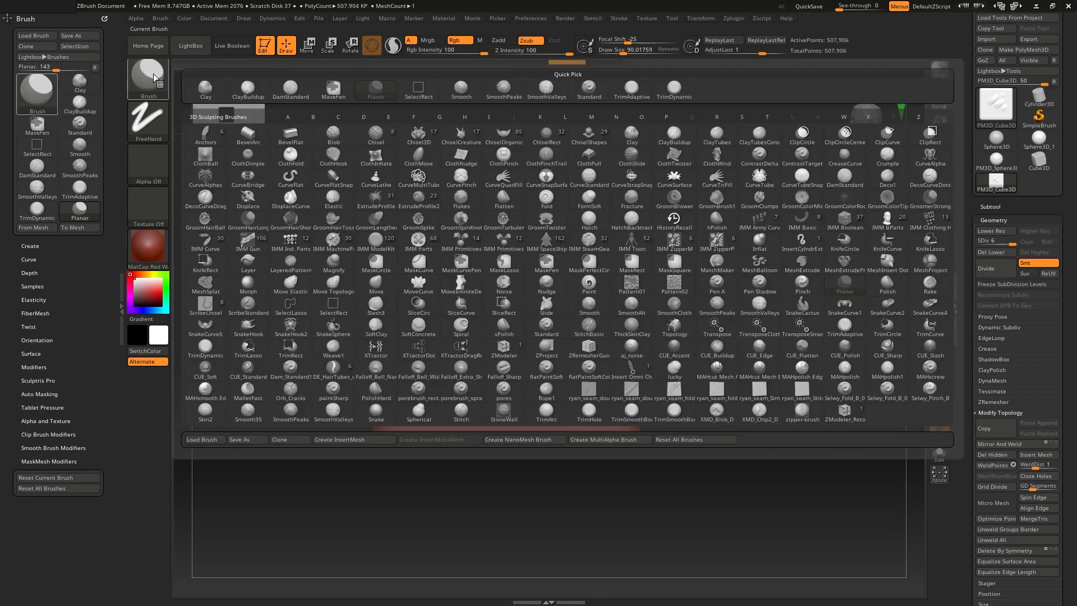
key("t")
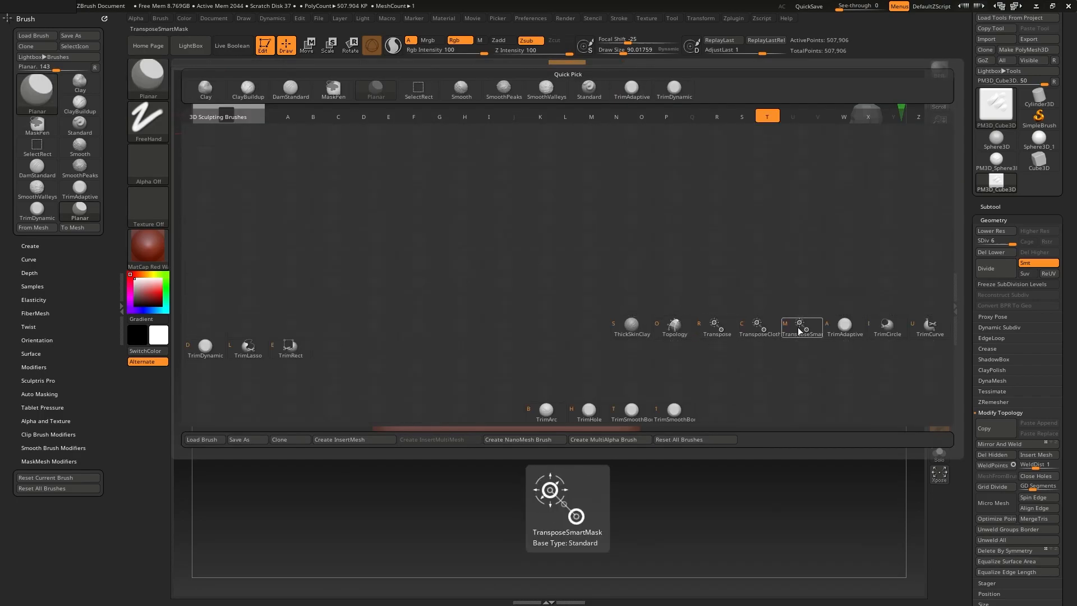
left_click(844, 324)
mouse_move(535, 329)
left_mouse_down()
mouse_move(581, 352)
mouse_move(586, 336)
mouse_move(573, 347)
left_mouse_up()
key("ctrl+z")
key("ctrl+z")
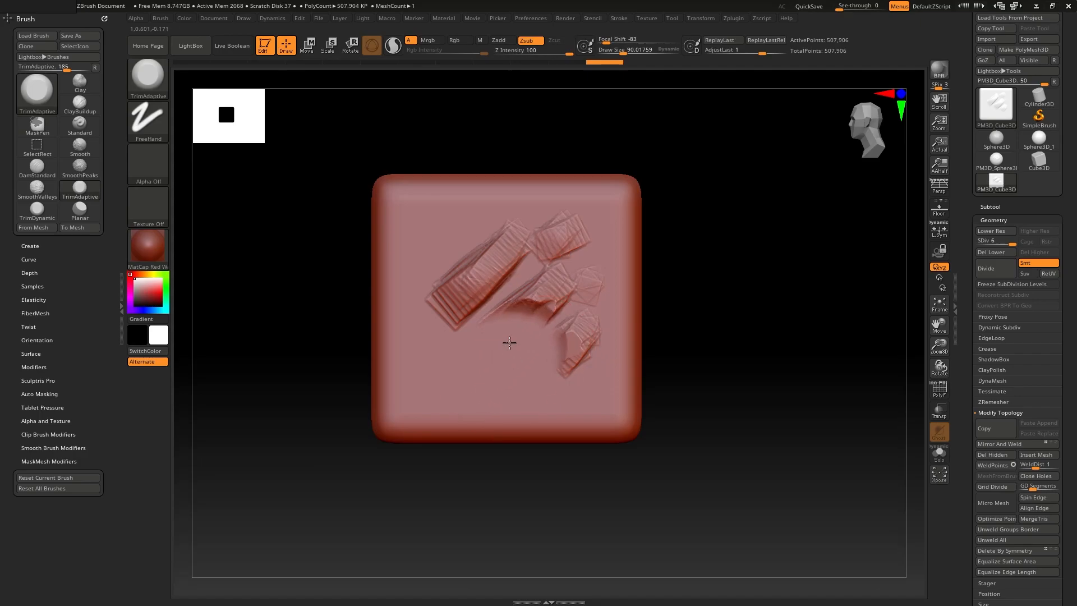
mouse_move(449, 343)
left_mouse_down("ctrl")
mouse_move(459, 304)
mouse_move(438, 316)
mouse_move(457, 284)
mouse_move(508, 264)
mouse_move(565, 358)
mouse_move(556, 260)
mouse_move(561, 314)
left_mouse_up("ctrl")
Undo the trimming strokes and the smaller clay patches, leaving only the two large diagonal patches on the cube's front face.
key("ctrl+z")
key("ctrl+z")
key("ctrl+z")
key("ctrl+z")
key("ctrl+z")
key("ctrl+z")
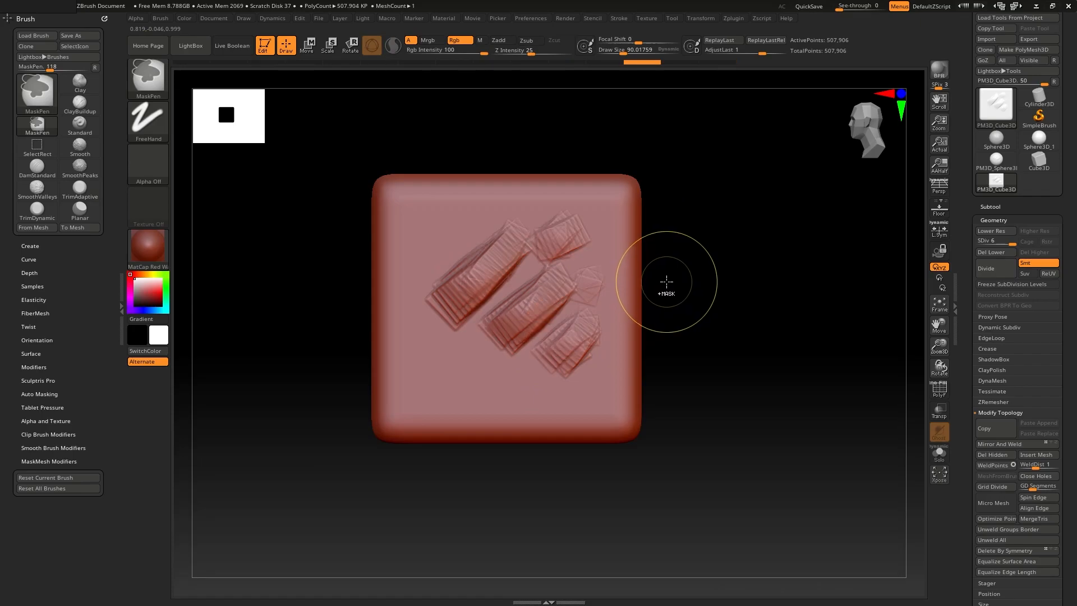
key("ctrl+z")
key("ctrl+z")
key("ctrl+z")
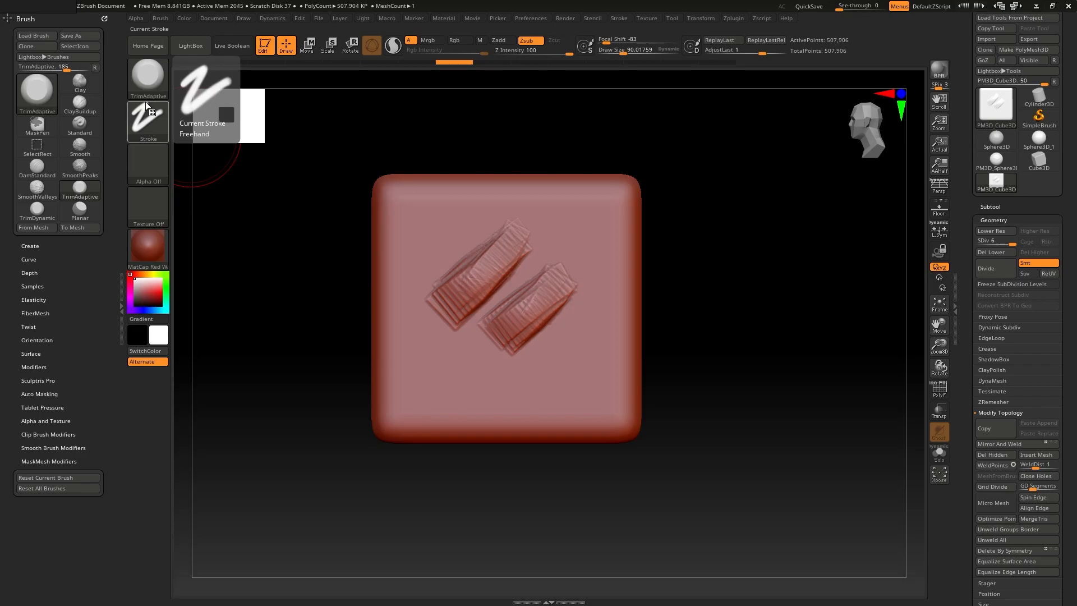
mouse_move(735, 377)
left_mouse_down()
mouse_move(722, 305)
mouse_move(746, 301)
mouse_move(717, 312)
left_mouse_up()
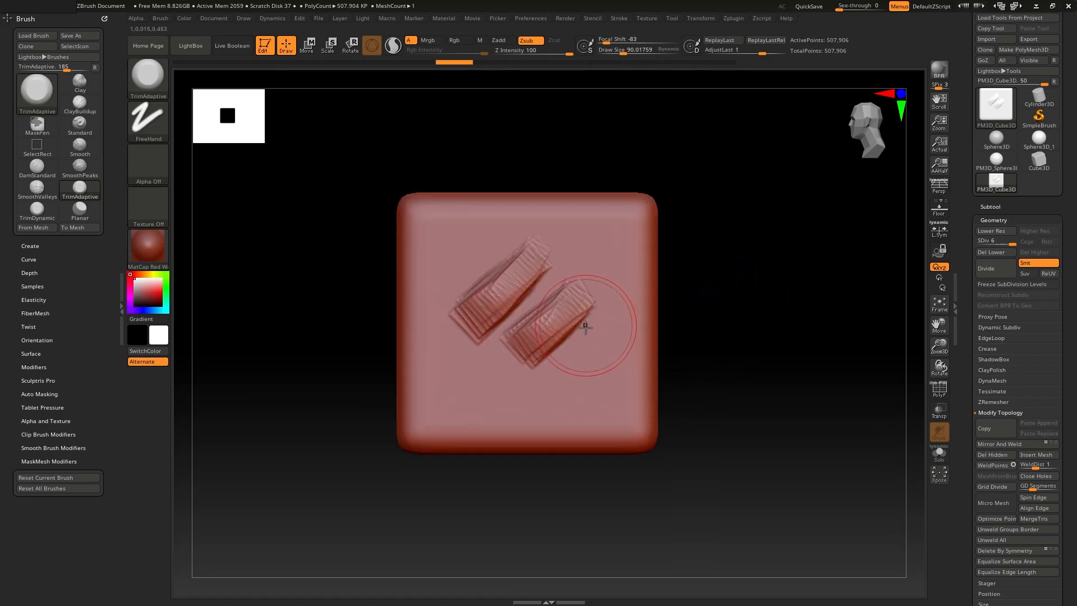
Select the Move brush, set the draw size to about 169, and pull the cube's corners and sides outward.
key("b")
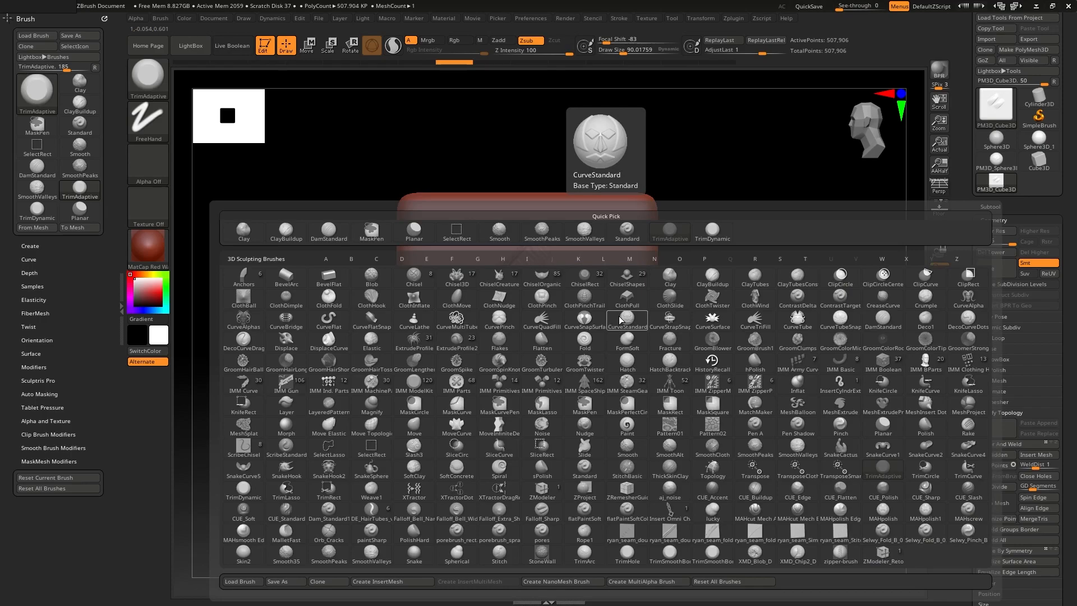
key("m")
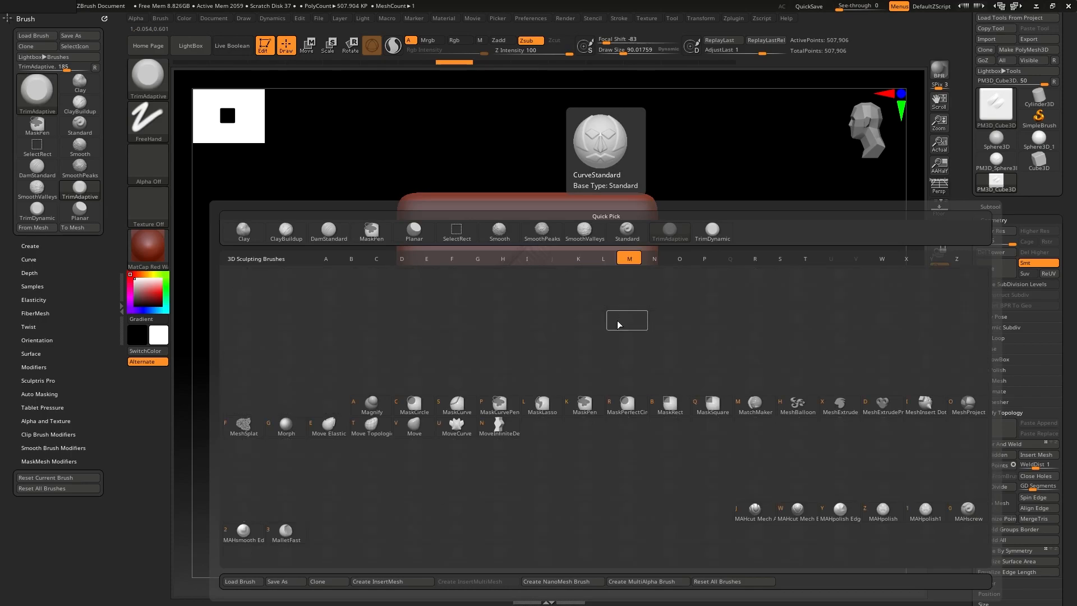
left_click(416, 430)
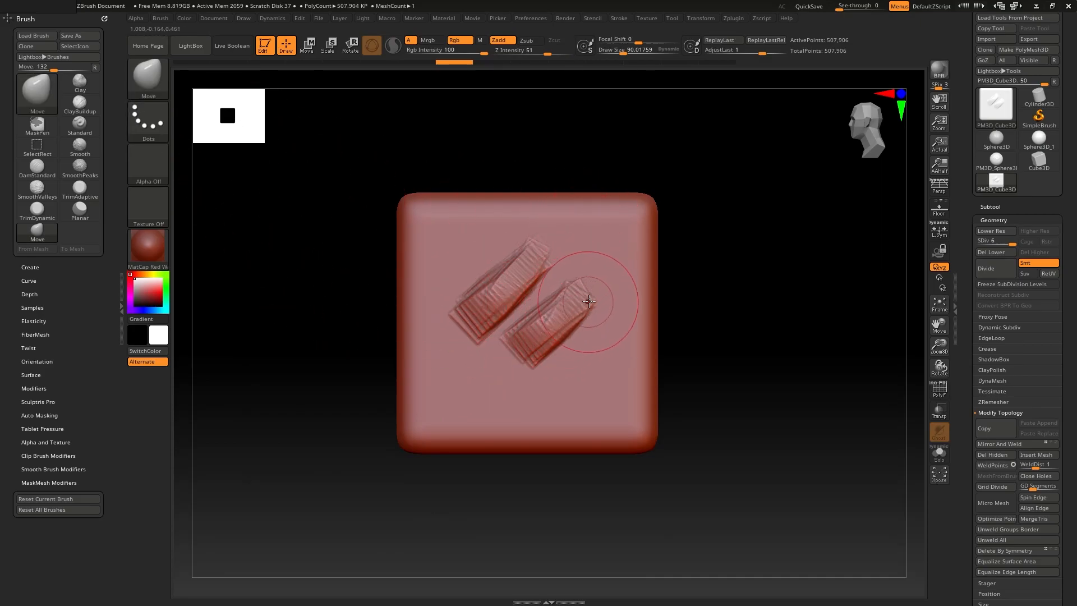
key("s")
left_click_drag(588, 315, 598, 312)
left_click_drag(635, 224, 729, 180)
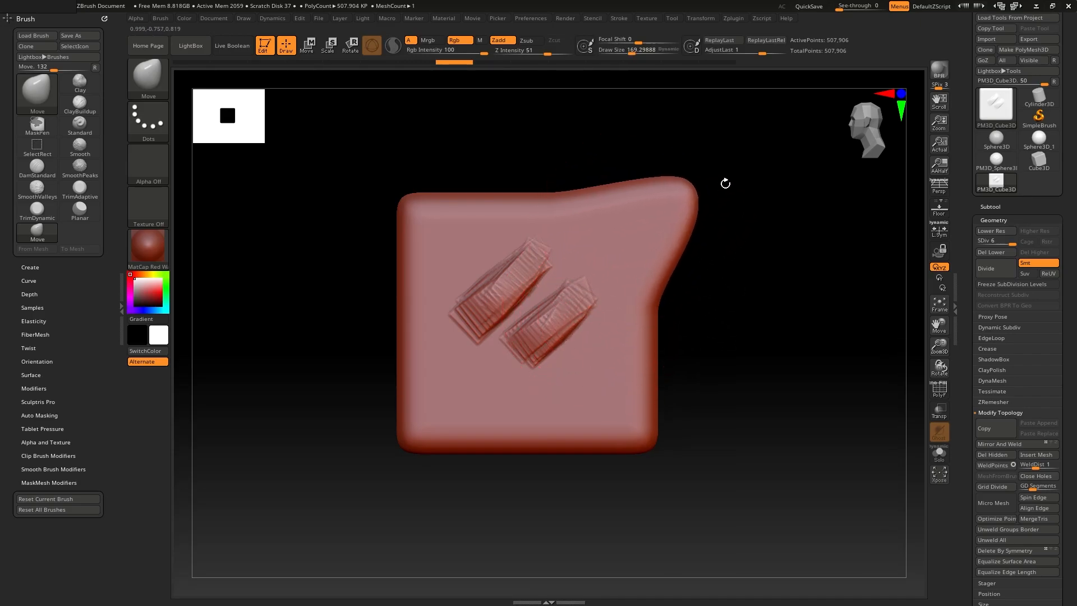
left_click_drag(645, 337, 739, 333)
left_click_drag(639, 408, 712, 433)
left_click_drag(491, 412, 412, 491)
left_click_drag(417, 336, 333, 312)
left_click_drag(423, 219, 380, 185)
Smooth the clay patches with SmoothValleys, switch the smoothing brush to Smooth, and soften the patches further.
key("shift")
mouse_move(418, 328)
left_mouse_down("shift")
mouse_move(583, 337)
mouse_move(483, 351)
left_mouse_up("shift")
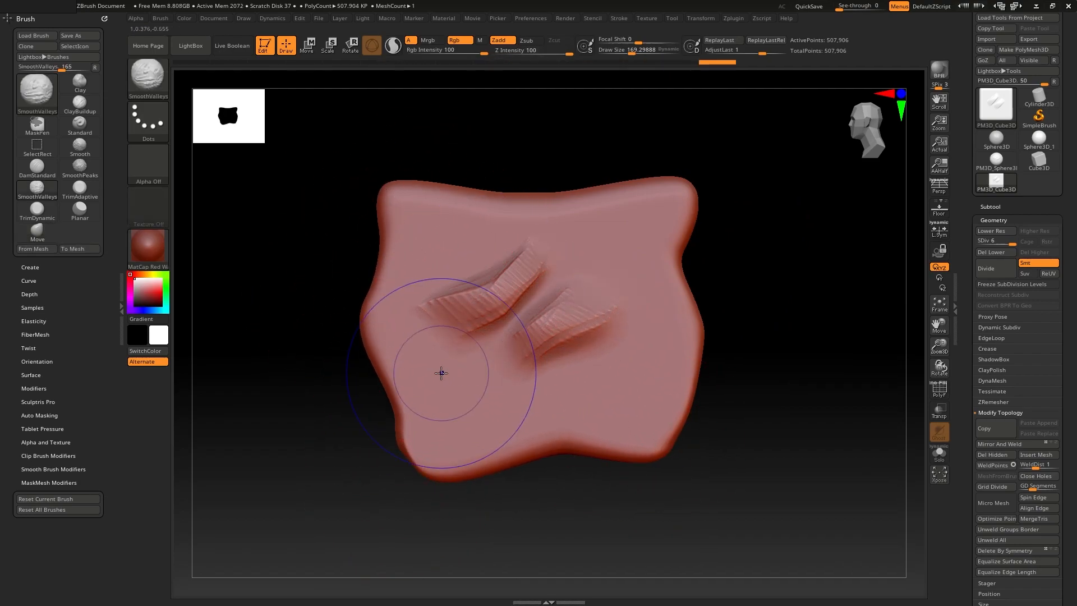
left_click(148, 75)
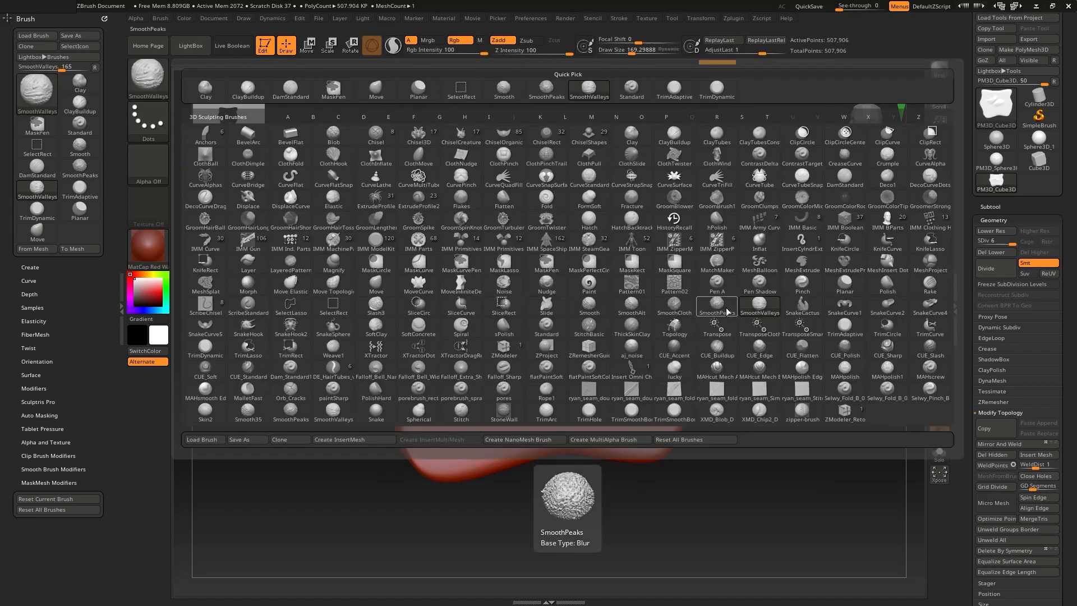
key("s")
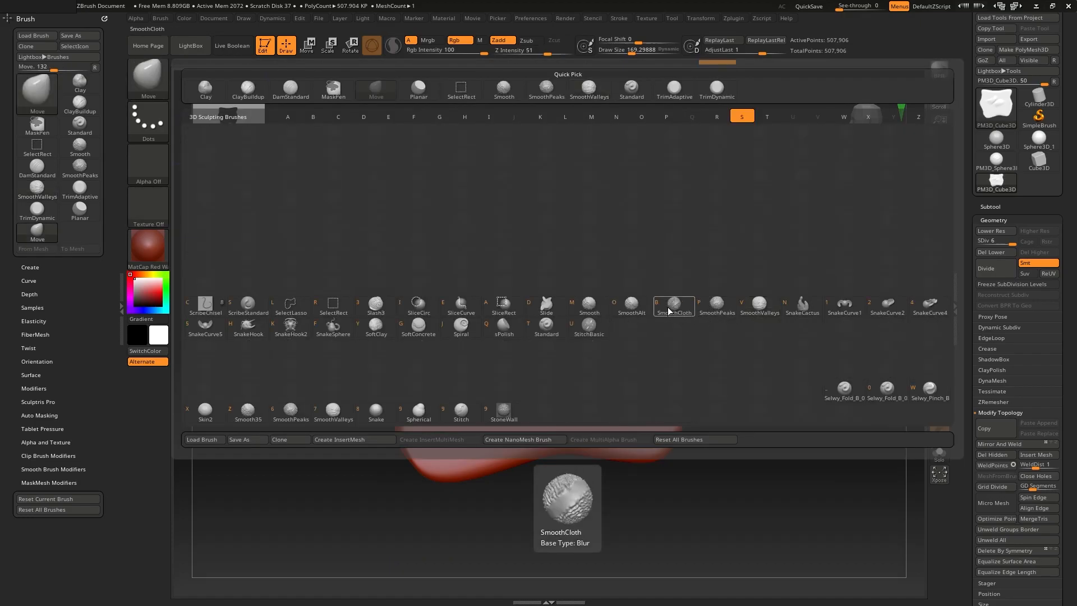
left_click(595, 309)
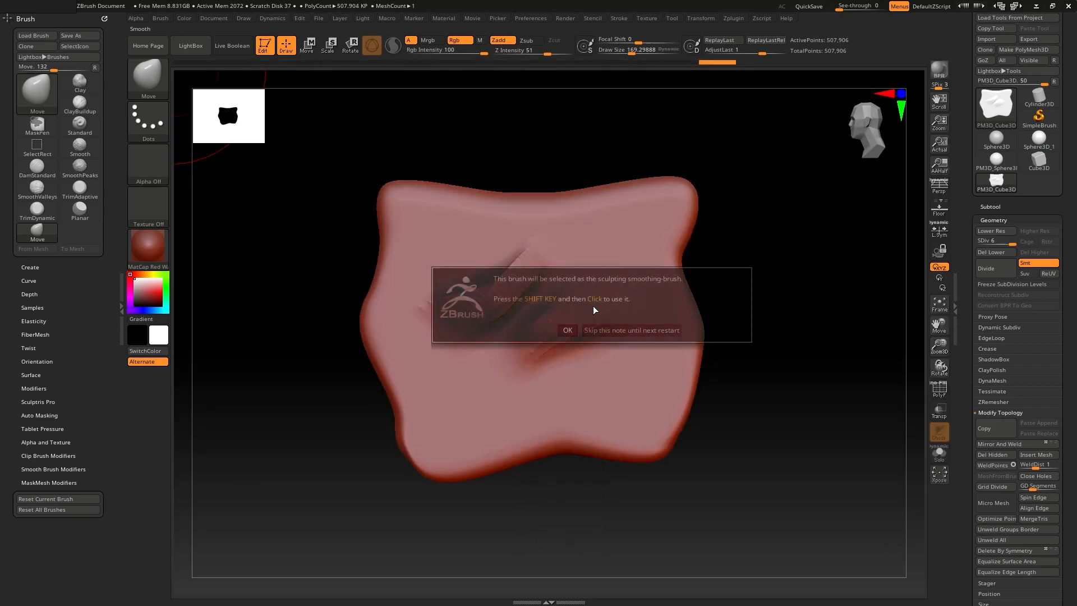
left_click(568, 330)
key("shift")
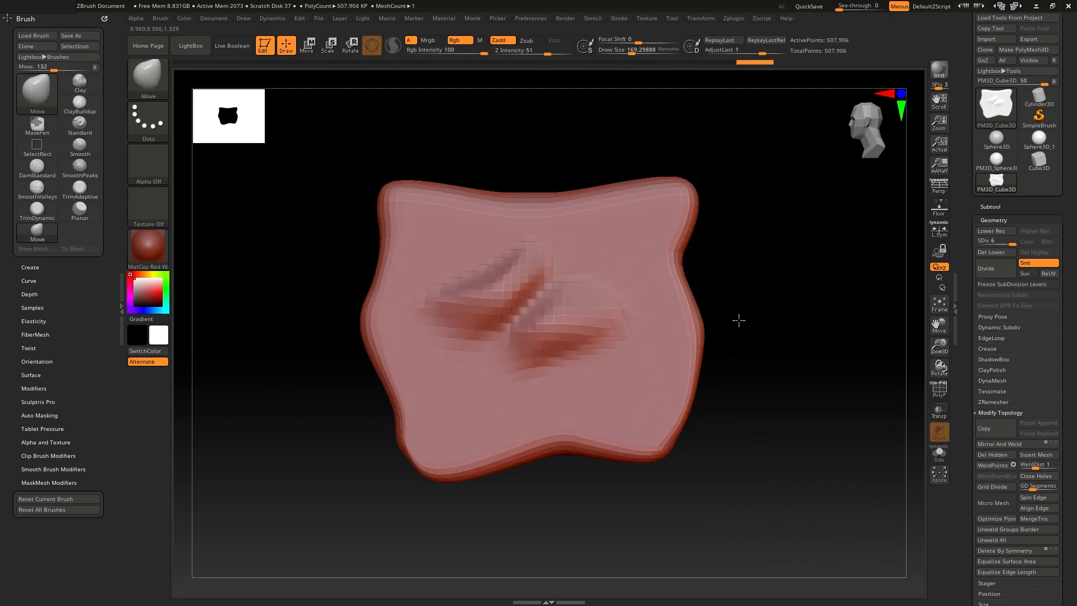
left_click_drag(739, 320, 773, 357)
mouse_move(766, 324)
left_mouse_down()
mouse_move(591, 284)
mouse_move(721, 281)
left_mouse_up()
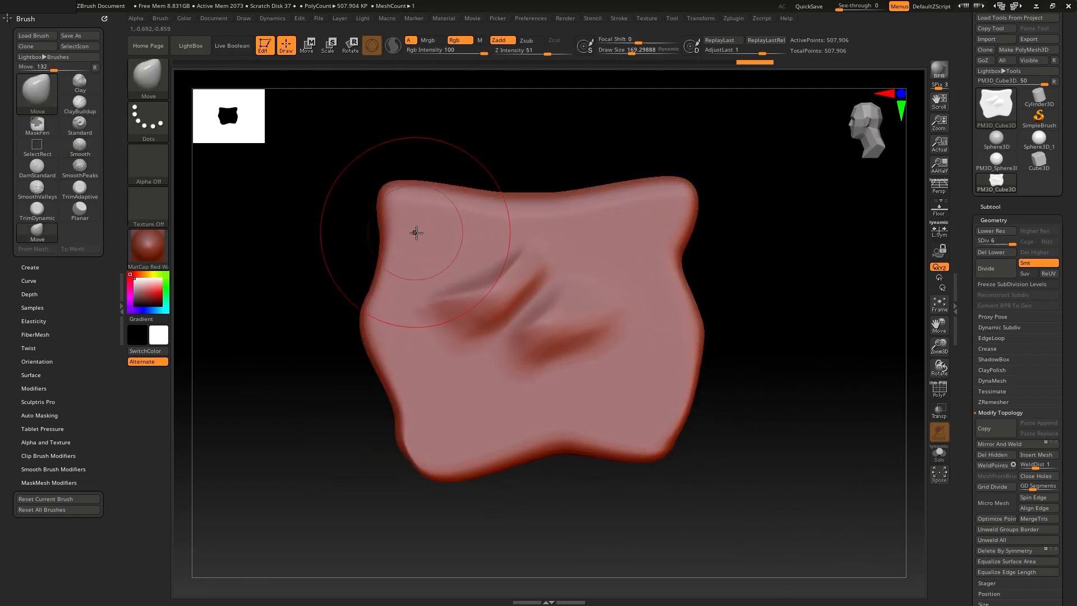
left_click_drag(482, 148, 420, 200)
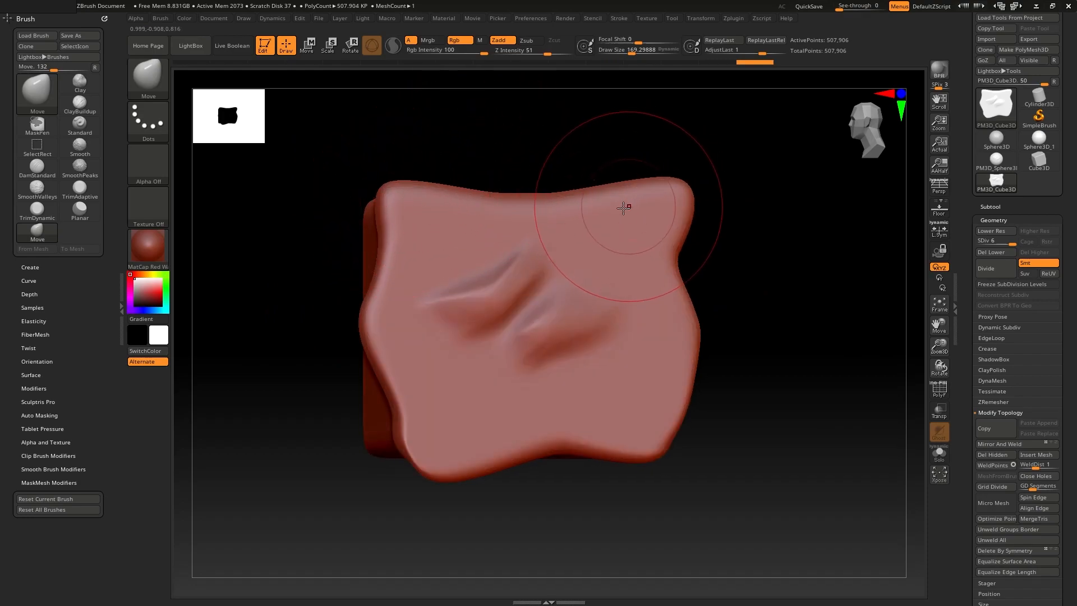
Raise the Move brush's draw size to about 375 and push and pull the whole deformed cube into a skewed shape.
mouse_move(789, 258)
left_mouse_down()
mouse_move(789, 272)
mouse_move(740, 243)
left_mouse_up()
key("s")
mouse_move(681, 281)
left_mouse_down()
mouse_move(702, 271)
mouse_move(668, 308)
mouse_move(781, 267)
left_mouse_up()
left_click_drag(653, 294, 660, 292)
left_click_drag(450, 385, 422, 431)
left_click_drag(543, 359, 592, 413)
left_click_drag(571, 342, 543, 281)
mouse_move(507, 176)
left_mouse_down()
mouse_move(656, 155)
mouse_move(575, 147)
left_mouse_up()
mouse_move(678, 173)
left_mouse_down()
mouse_move(624, 175)
mouse_move(637, 173)
left_mouse_up()
left_click_drag(753, 210, 745, 187)
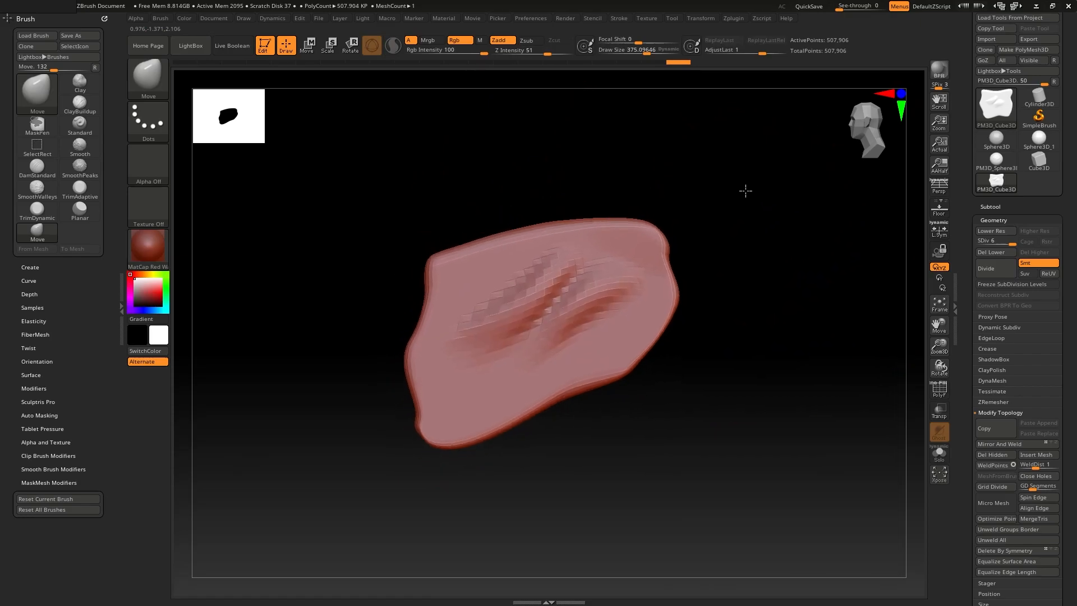
left_click_drag(608, 342, 629, 384)
mouse_move(592, 247)
left_mouse_down()
mouse_move(589, 223)
mouse_move(569, 300)
left_mouse_up()
Undo all Move and smoothing strokes back to the undeformed cube with its two clay patches.
key("ctrl+z")
left_click_drag(659, 243, 638, 257)
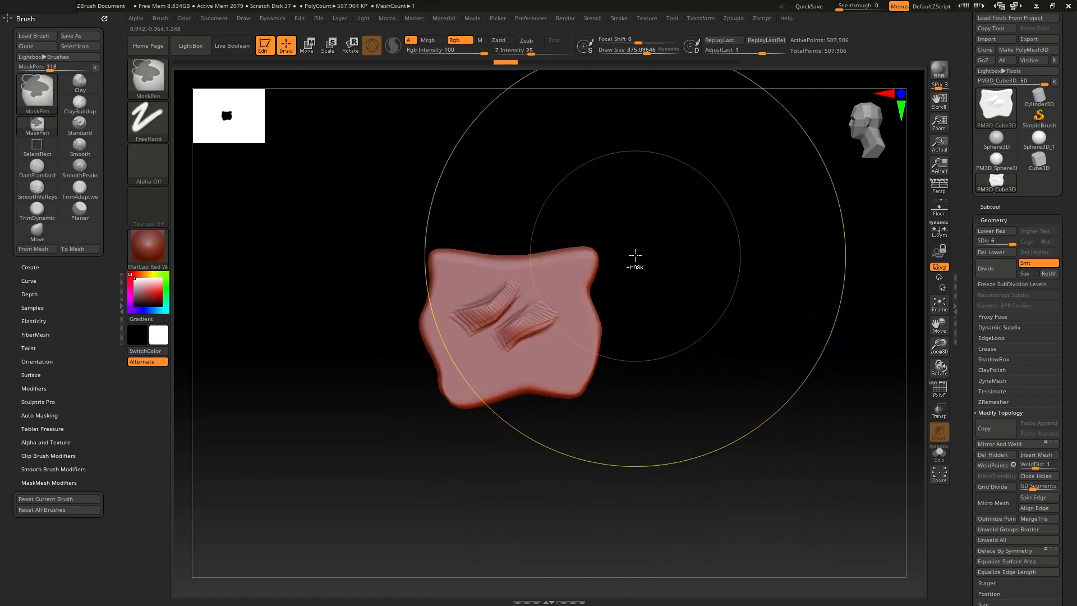
key("ctrl+z")
key("ctrl+z")
key("ctrl+z")
key("ctrl+z")
key("ctrl+z")
key("ctrl+z")
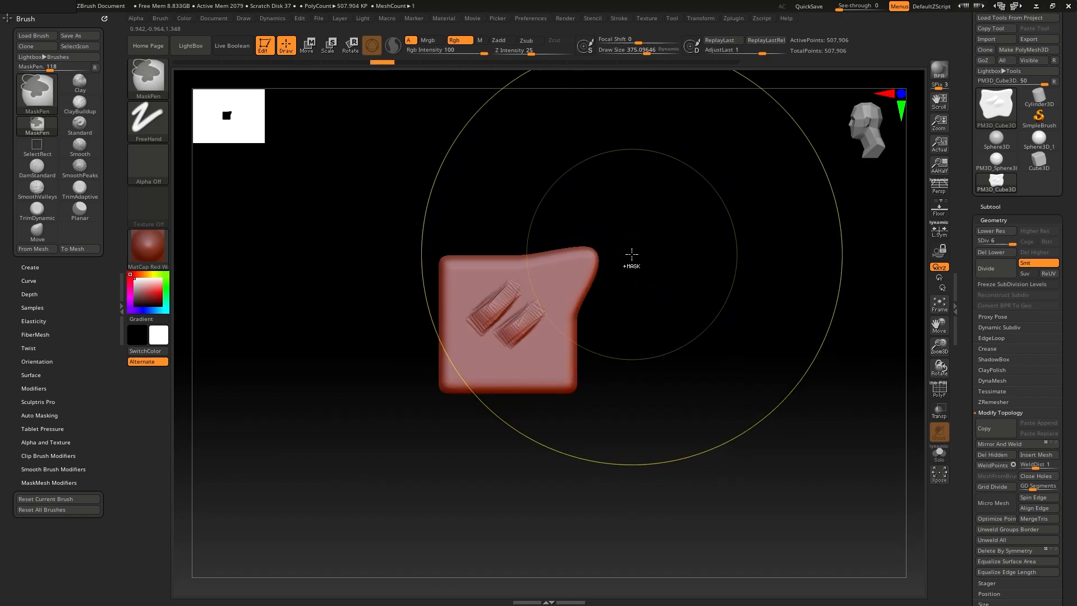
key("ctrl+z")
Reduce the draw size to about 58 and select the MoveInfiniteDepth brush.
key("s")
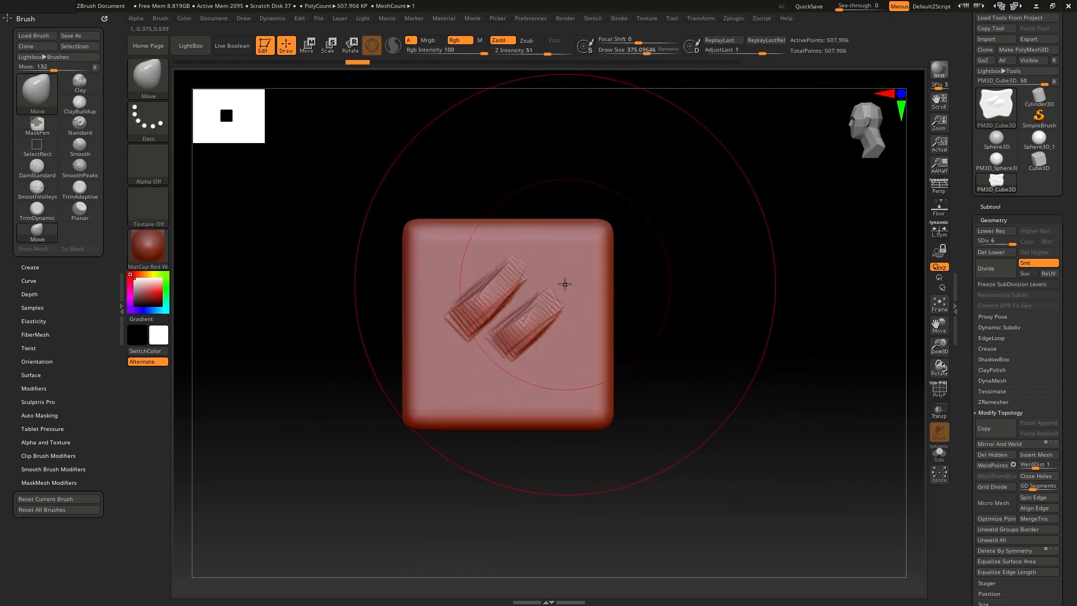
left_click_drag(565, 285, 537, 284)
left_click_drag(681, 244, 701, 224, "alt")
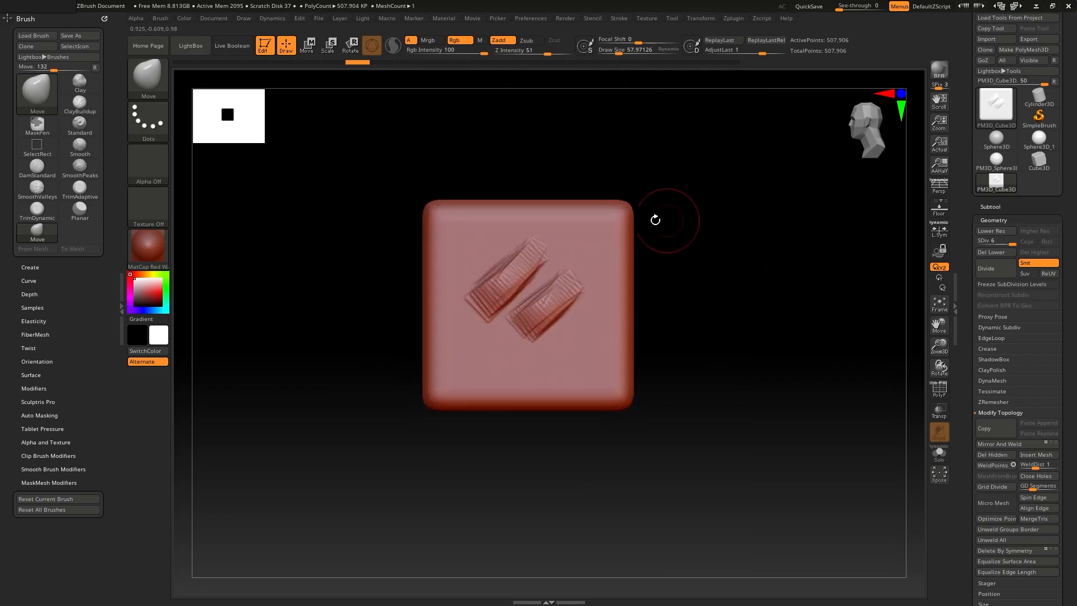
left_click(157, 79)
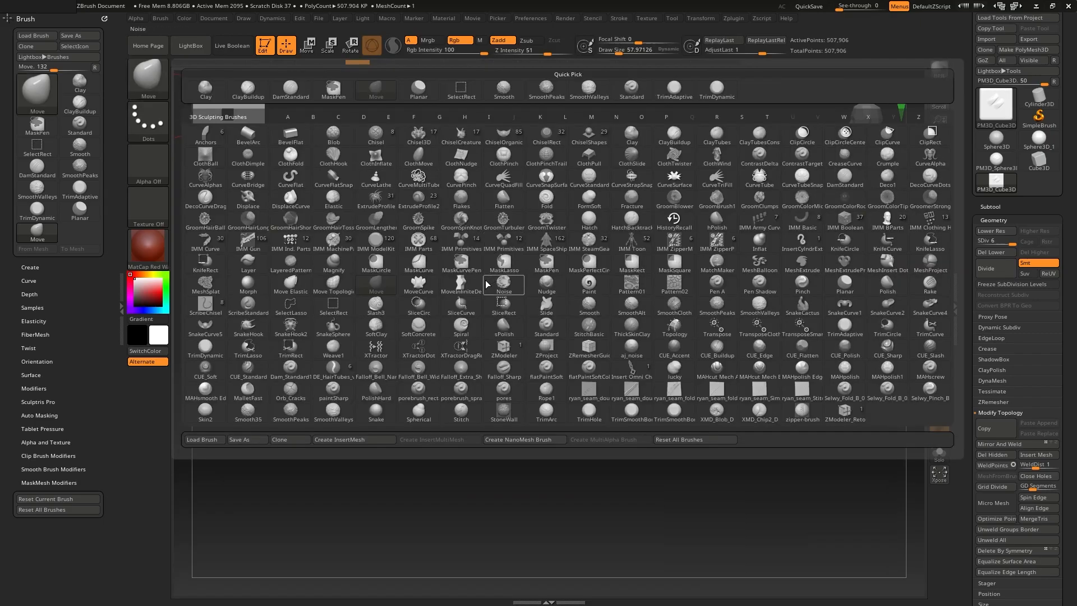
mouse_move(470, 292)
key("m")
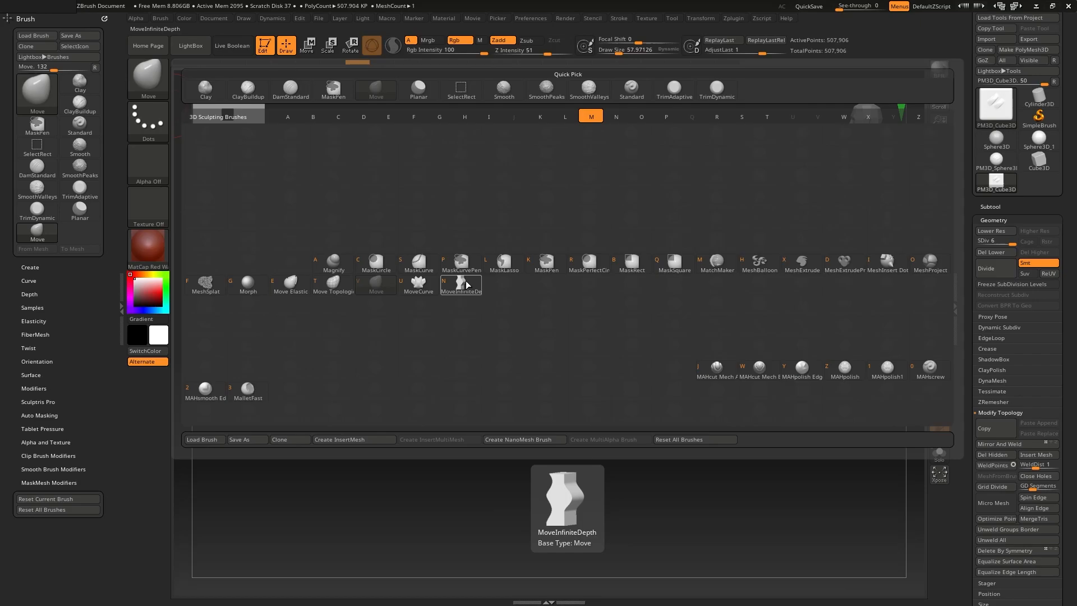
key("n")
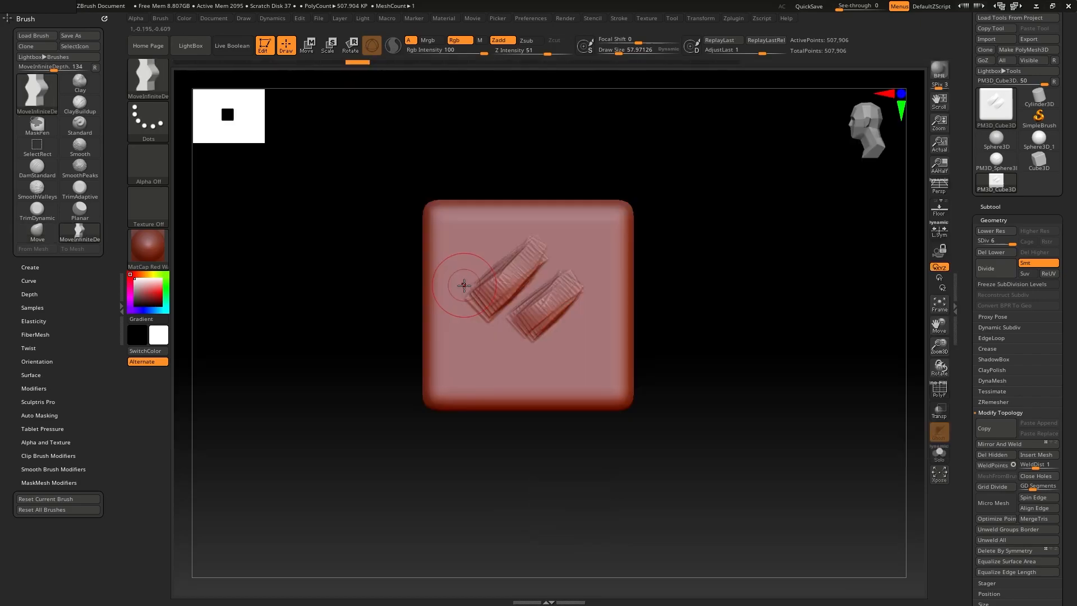
Set the draw size to about 124, pull a full-depth ridge from the middle of the cube's right side, and undo it.
key("f")
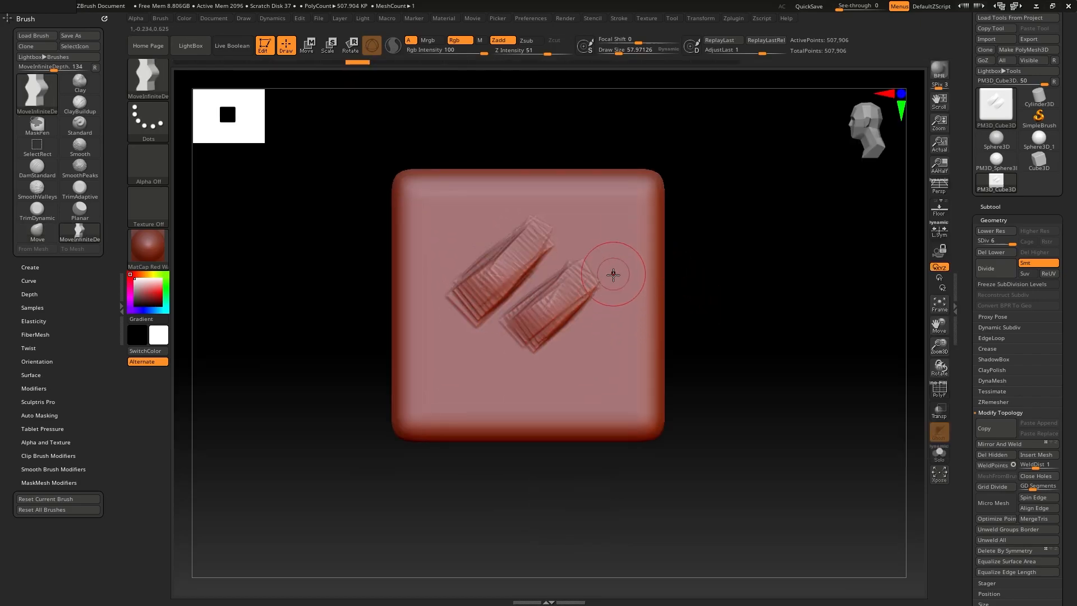
key("s")
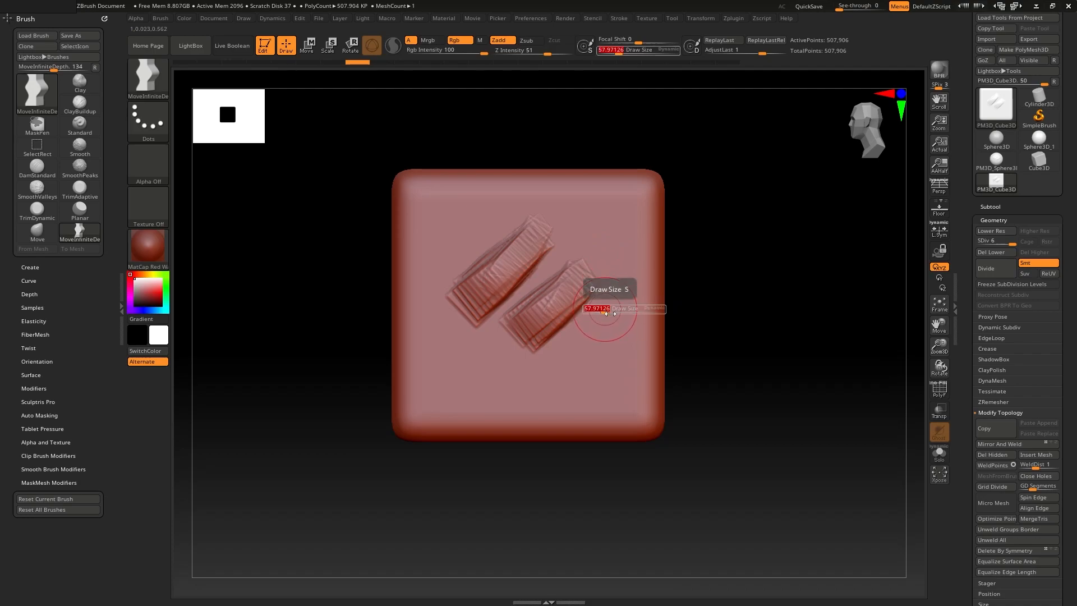
mouse_move(609, 312)
left_mouse_down()
mouse_move(667, 289)
mouse_move(763, 288)
left_mouse_up()
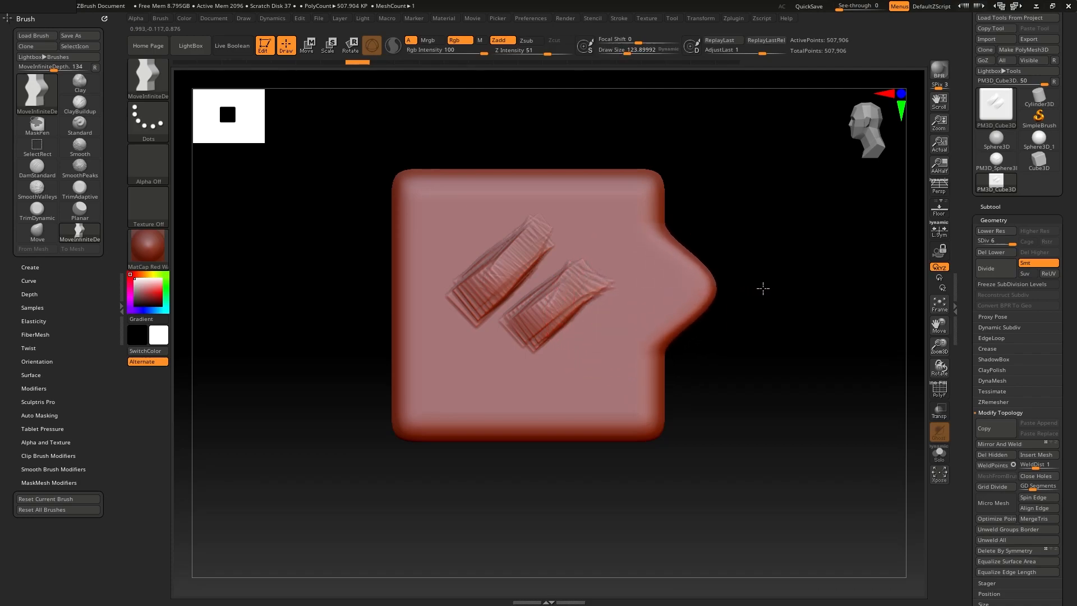
left_click_drag(811, 233, 778, 238)
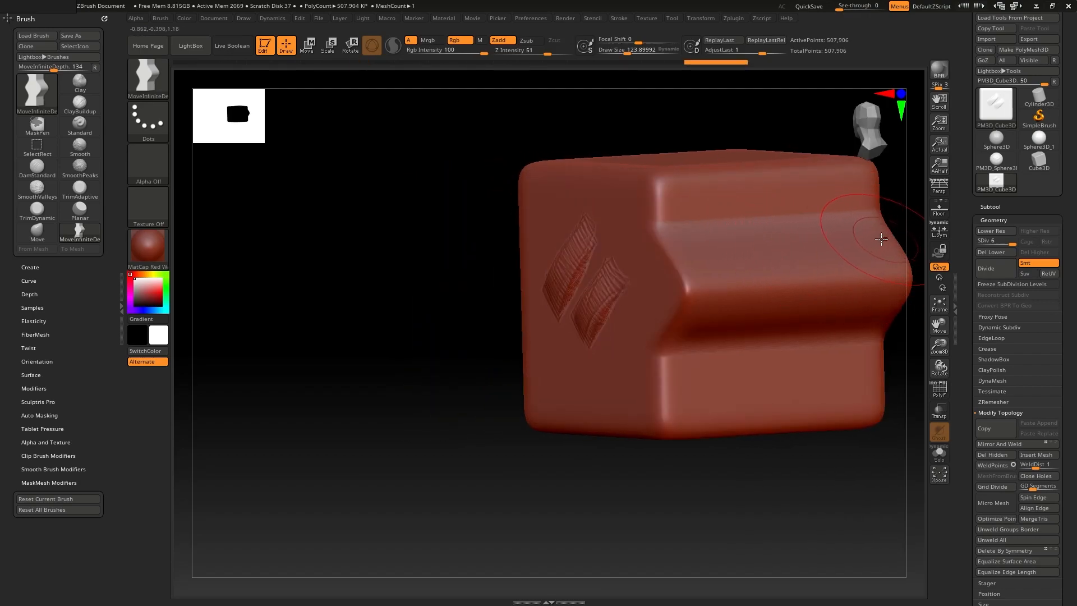
left_click_drag(392, 347, 416, 339, "shift")
key("ctrl+z")
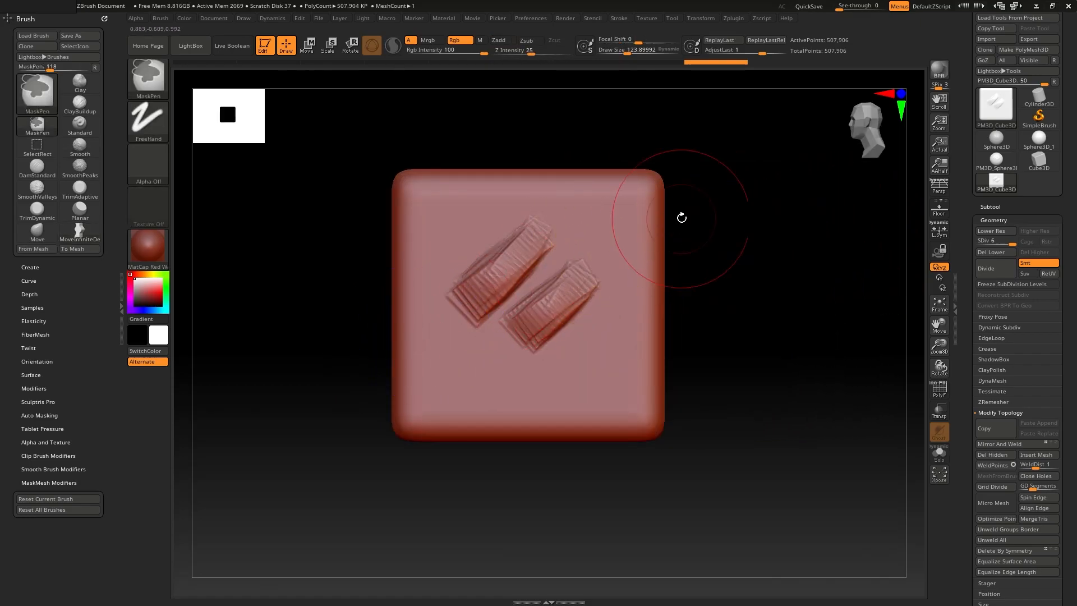
key("ctrl+z")
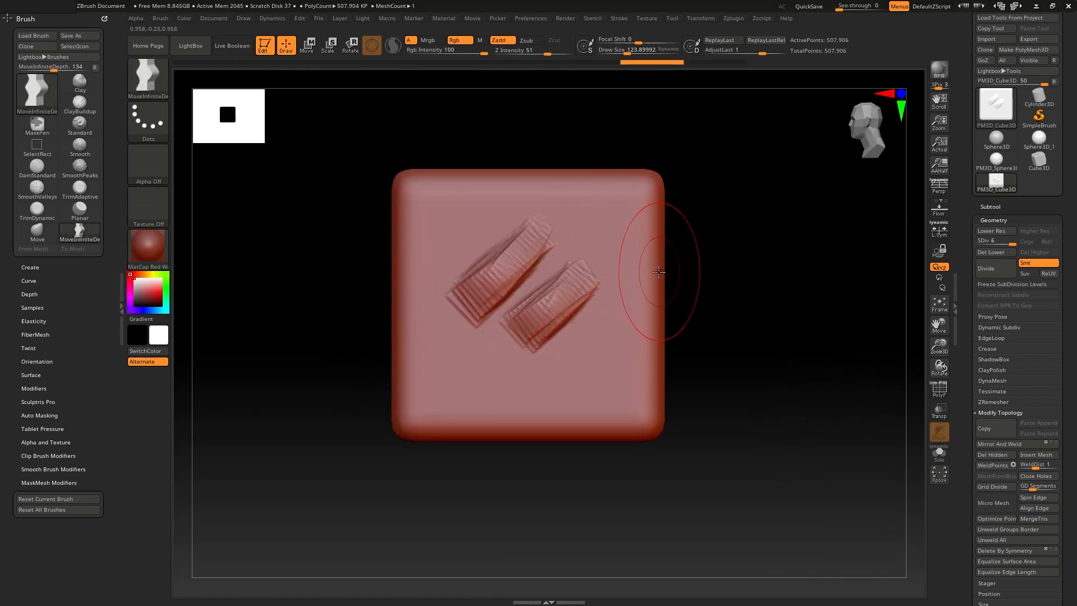
Pull three stacked full-depth ridges out of the cube's right side with MoveInfiniteDepth and undo the lowest one.
mouse_move(650, 265)
left_mouse_down()
mouse_move(707, 247)
mouse_move(716, 275)
left_mouse_up()
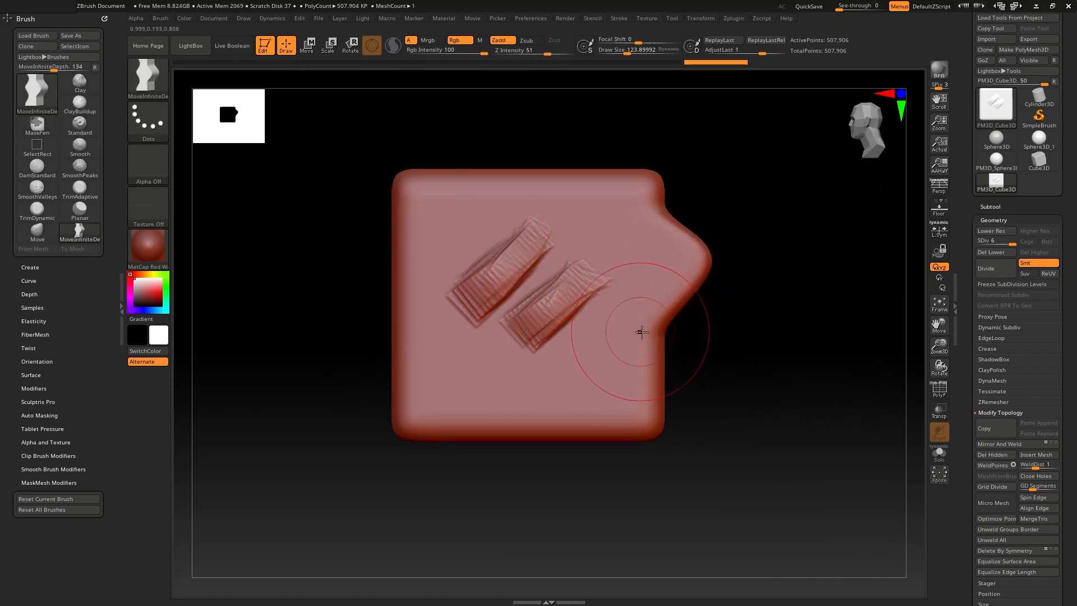
left_click_drag(714, 346, 756, 363)
left_click_drag(656, 387, 742, 446)
left_click_drag(778, 411, 646, 418)
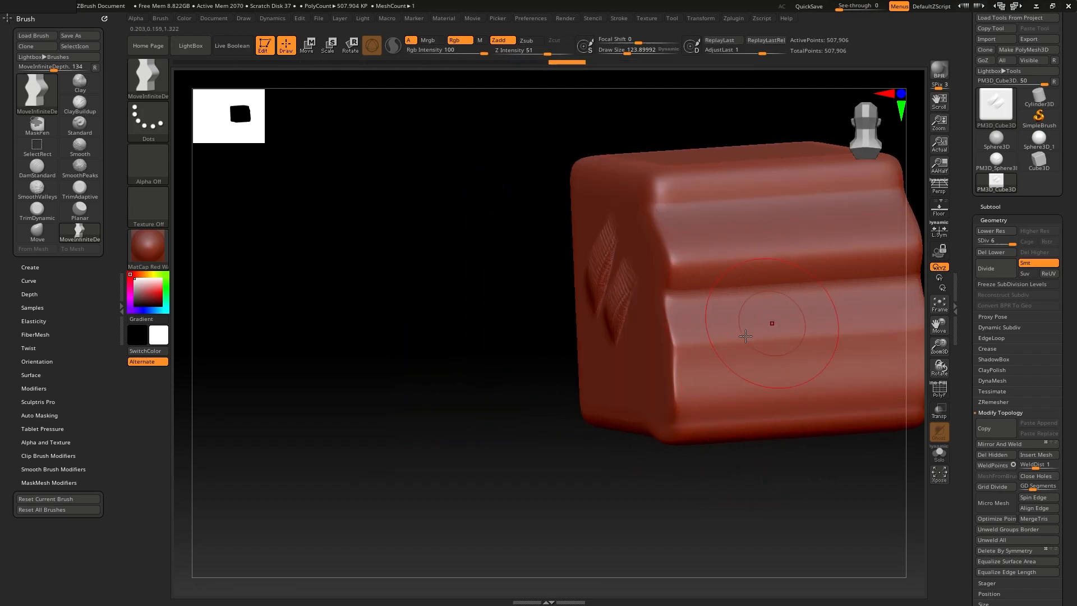
left_click_drag(525, 449, 611, 457)
key("ctrl+z")
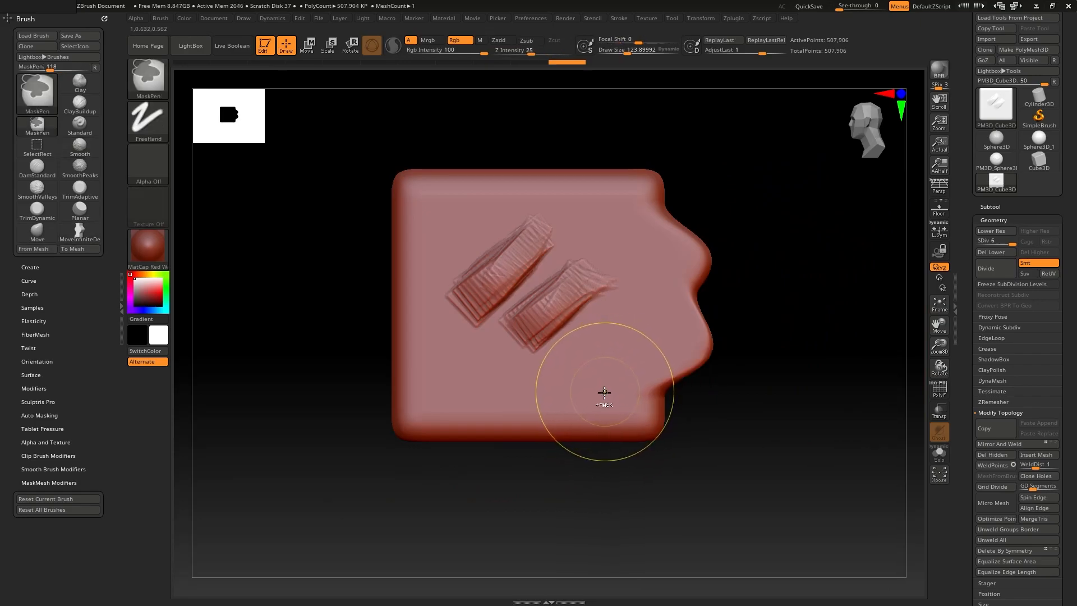
Undo the remaining full-depth ridges on the cube's right side and smooth both clay patches on its front face.
key("ctrl+z")
key("ctrl+z")
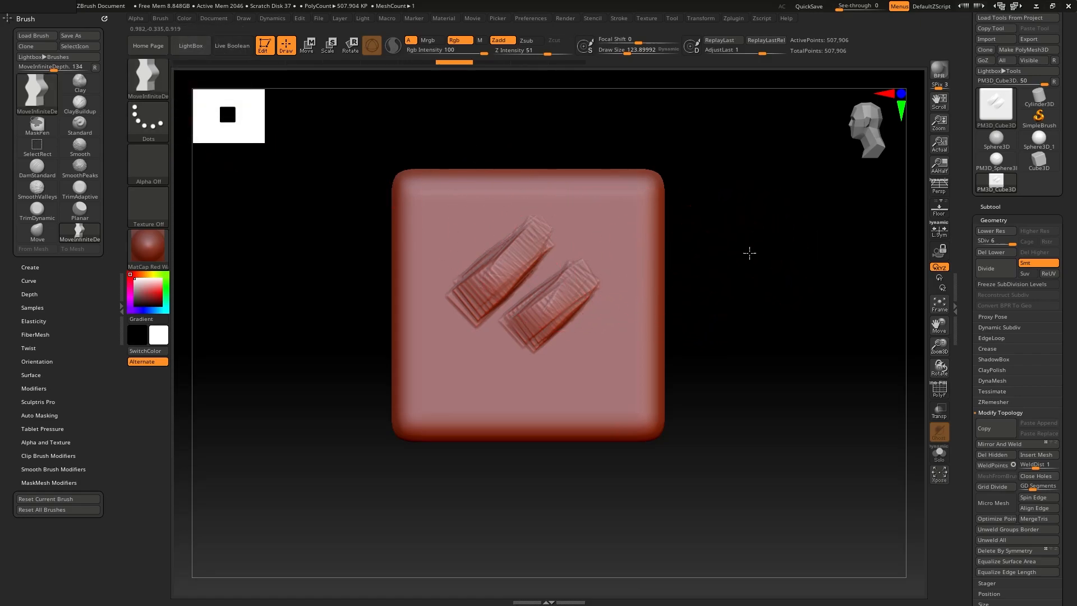
left_click_drag(748, 250, 716, 263, "alt")
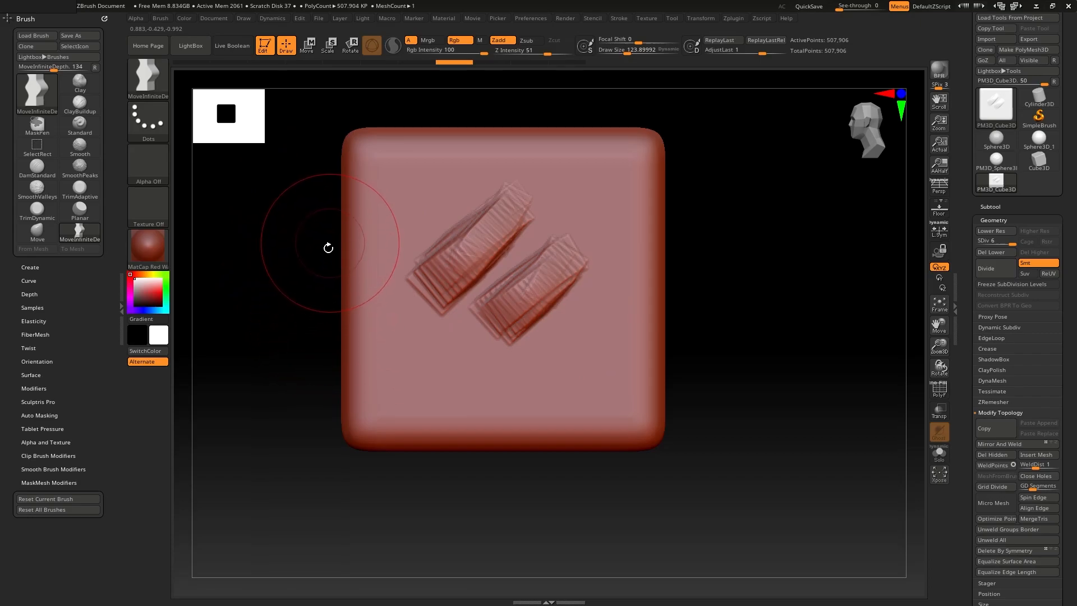
left_click_drag(301, 337, 297, 337, "alt")
key("shift")
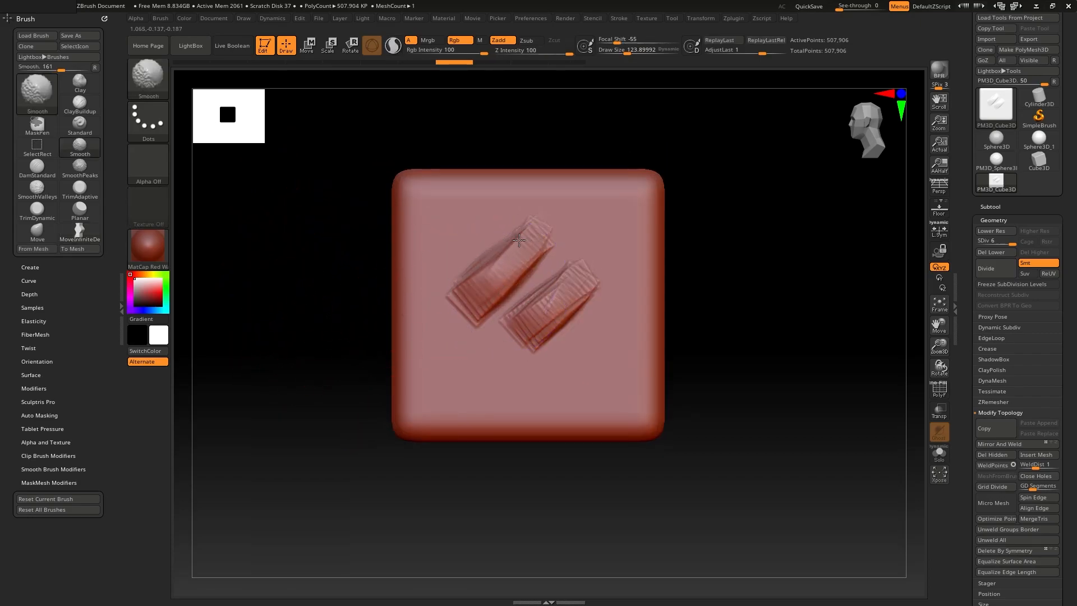
left_click_drag(505, 303, 575, 271, "shift")
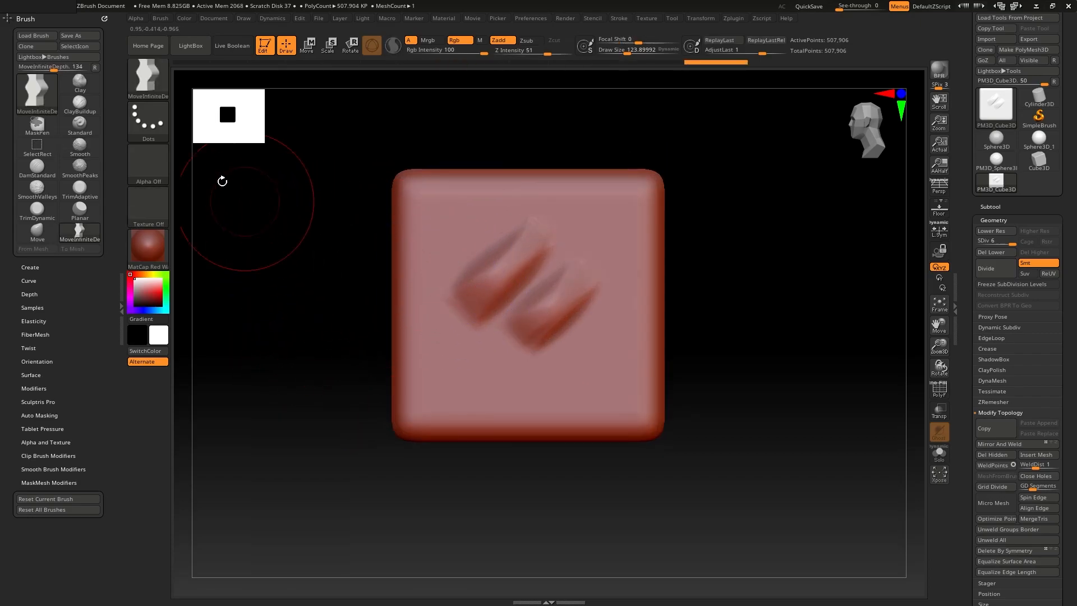
Select the Pinch brush and reduce the draw size to about 51.
left_click(149, 83)
mouse_move(506, 251)
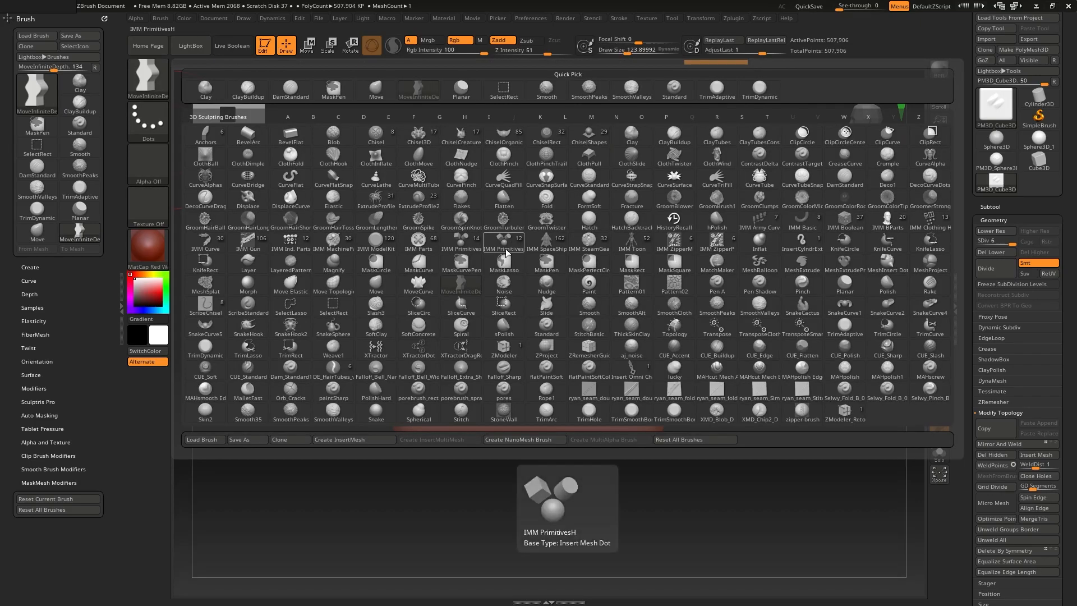
key("p")
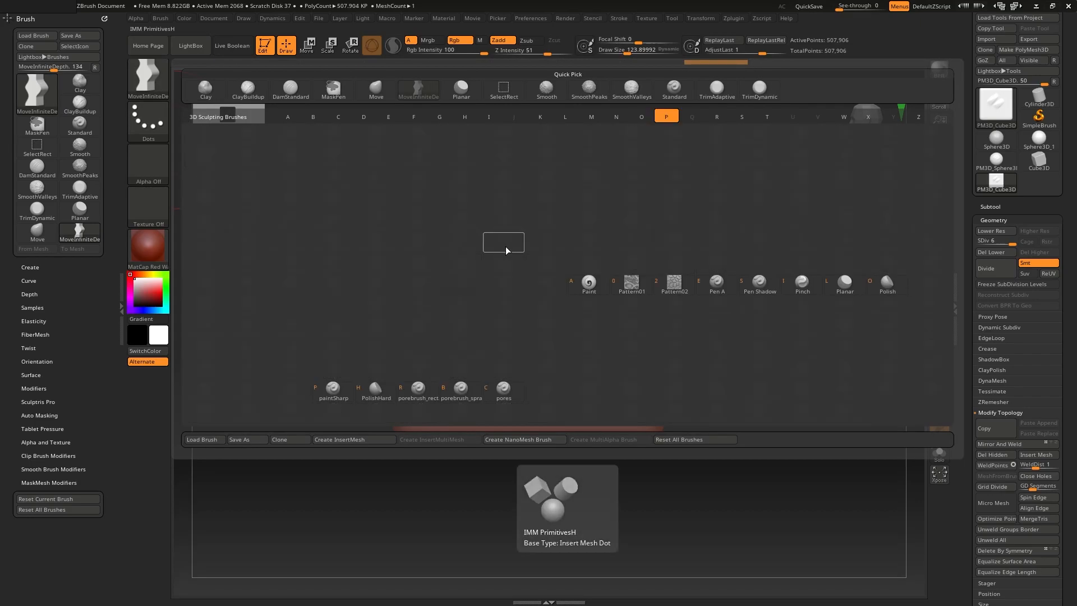
left_click(802, 285)
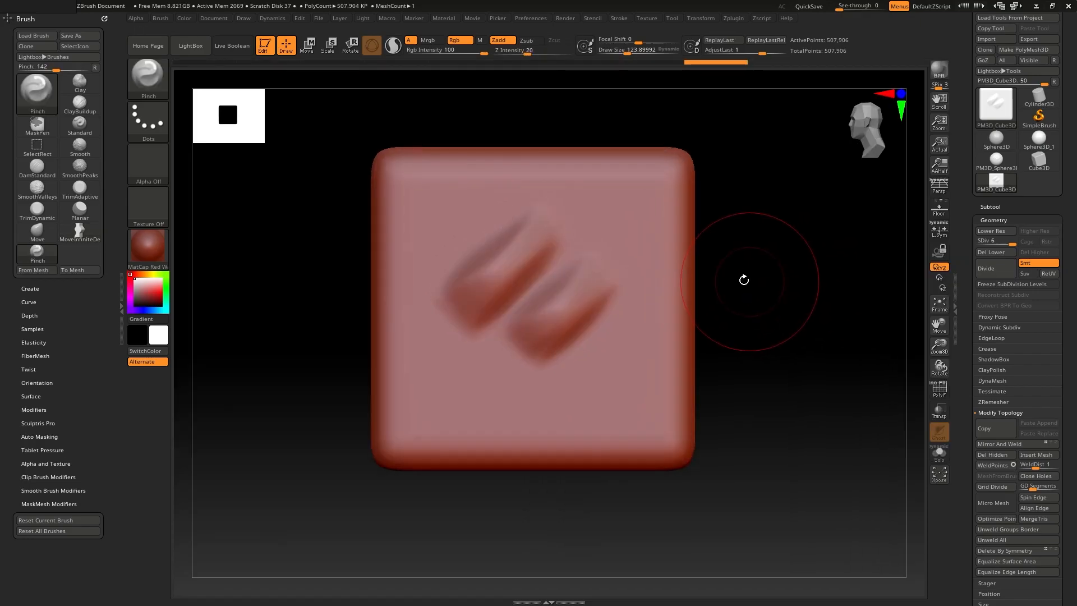
key("s")
left_click_drag(615, 280, 605, 284)
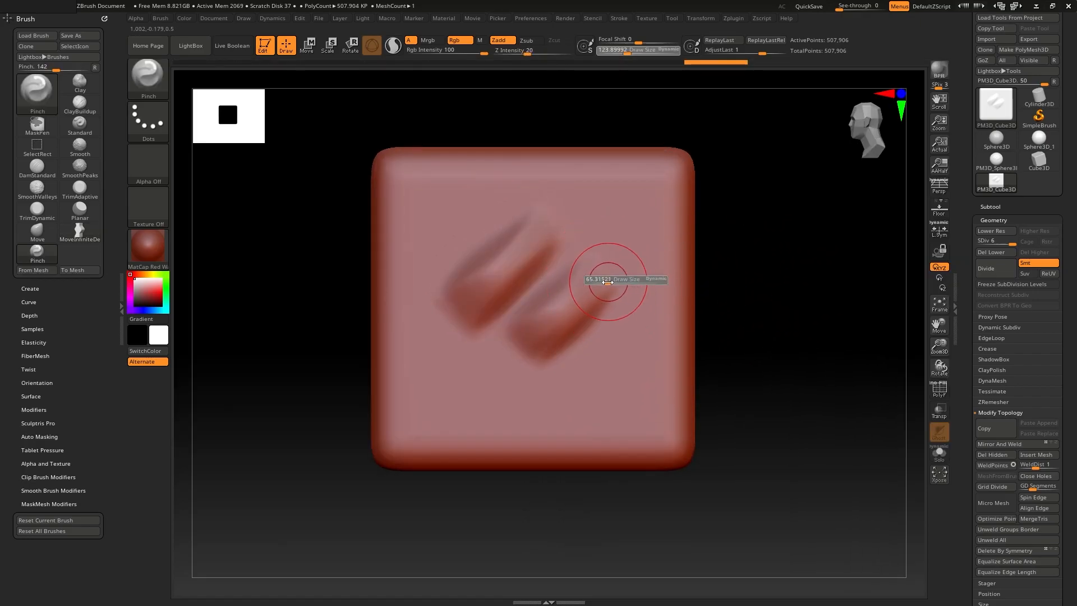
Pinch the lower edge of the right clay patch with the polyframe shown, then hide it and pinch the left patch's edges.
key("shift+f")
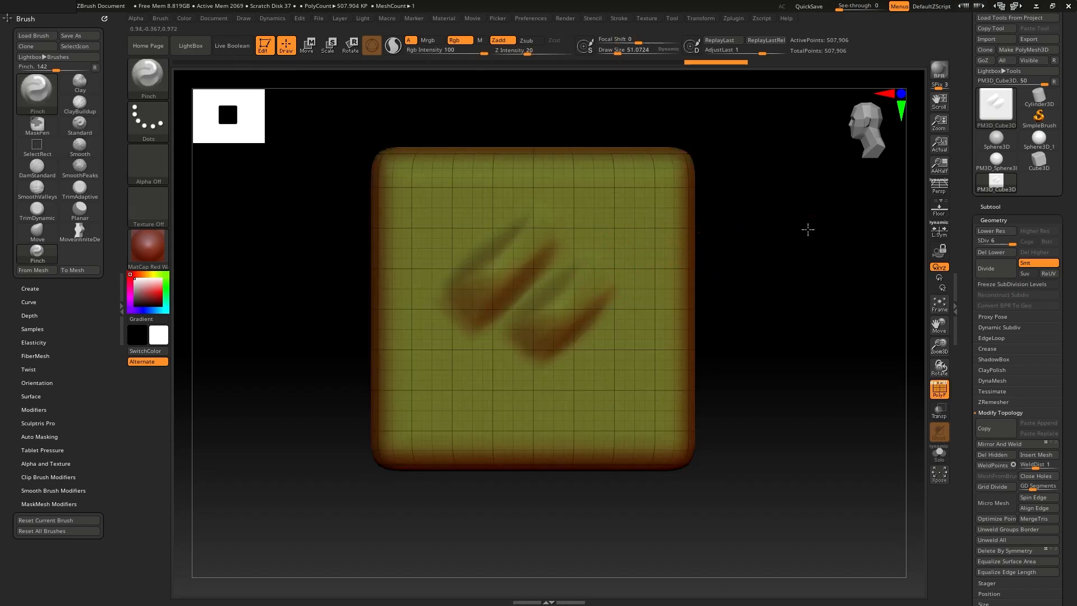
left_click_drag(808, 229, 809, 256, "alt")
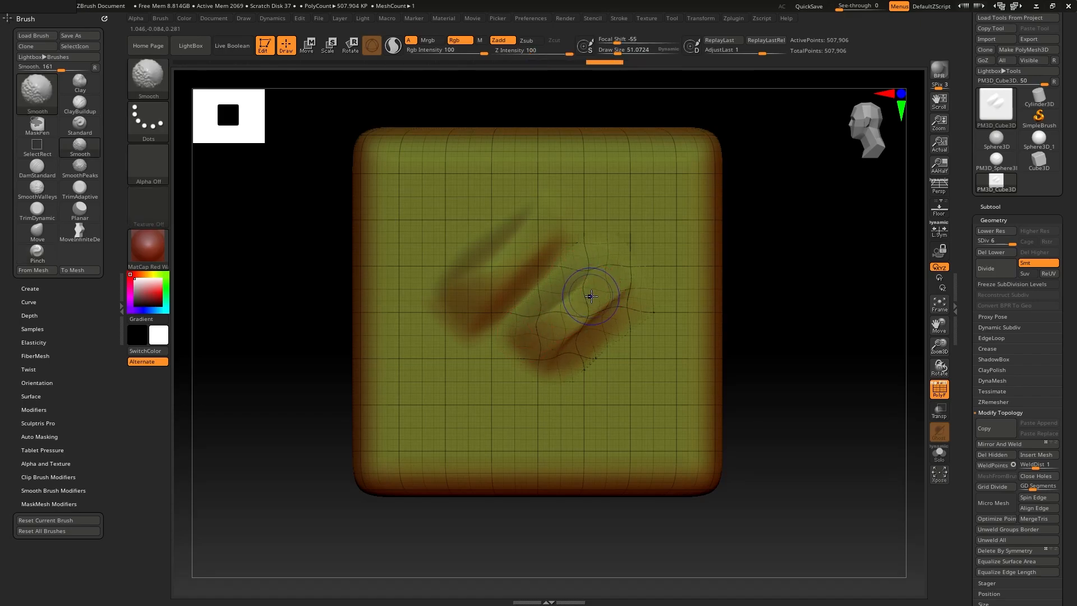
key("shift+f")
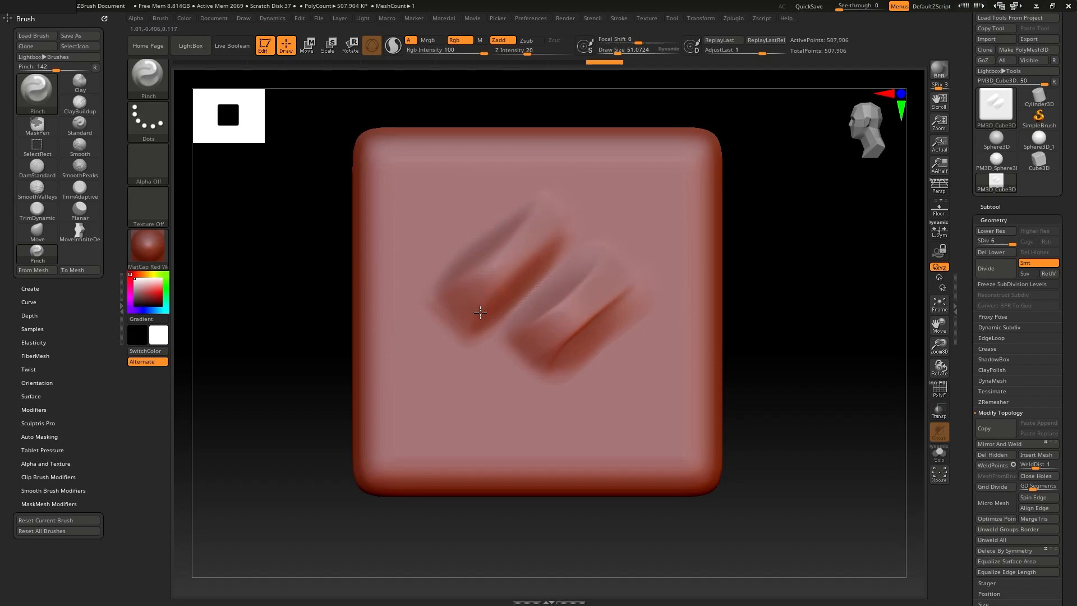
left_click_drag(552, 242, 479, 314)
left_click_drag(529, 214, 532, 219)
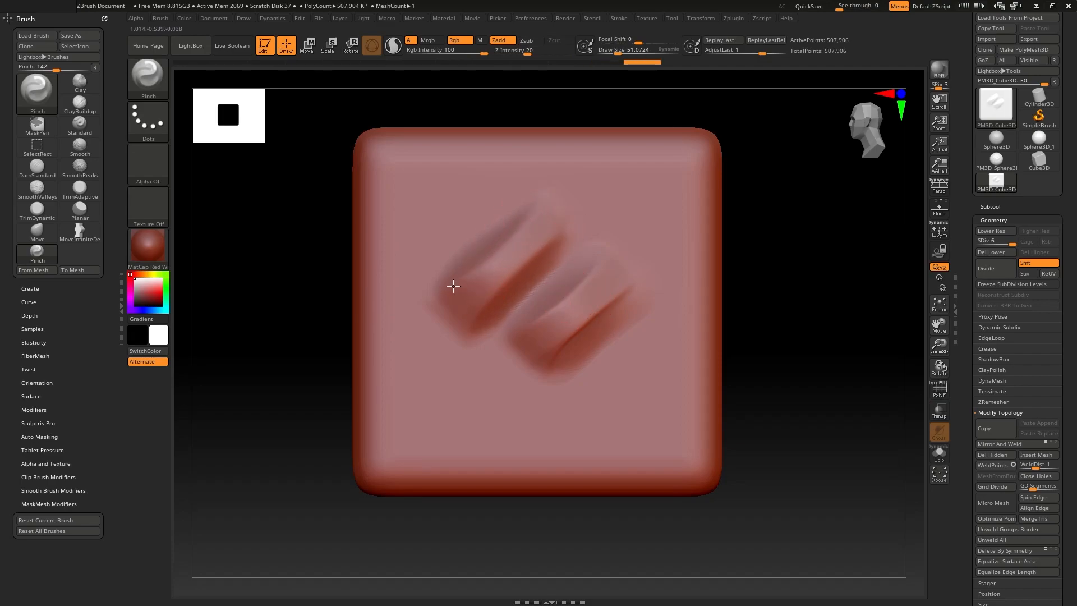
Examine the wireframe around the pinched patches from an angle, then hide it and return to the front view.
key("f")
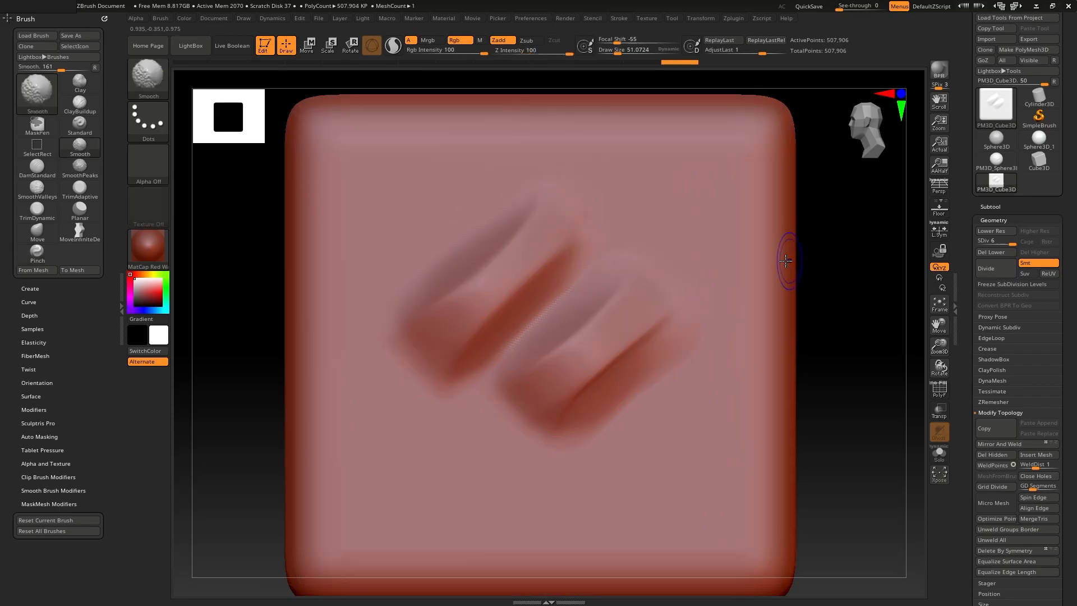
key("shift+f")
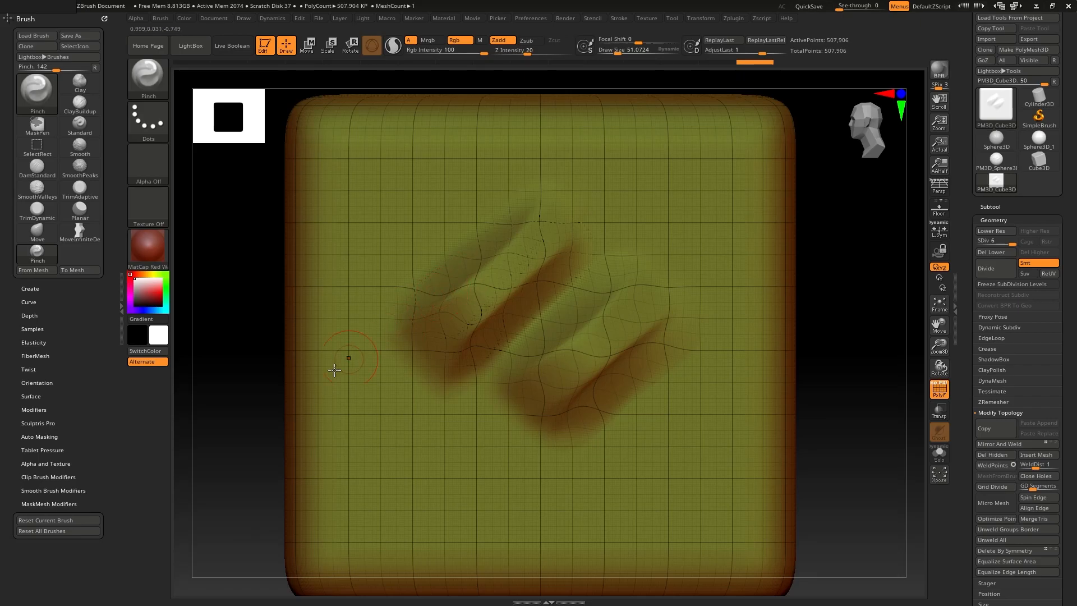
left_click_drag(256, 378, 473, 292)
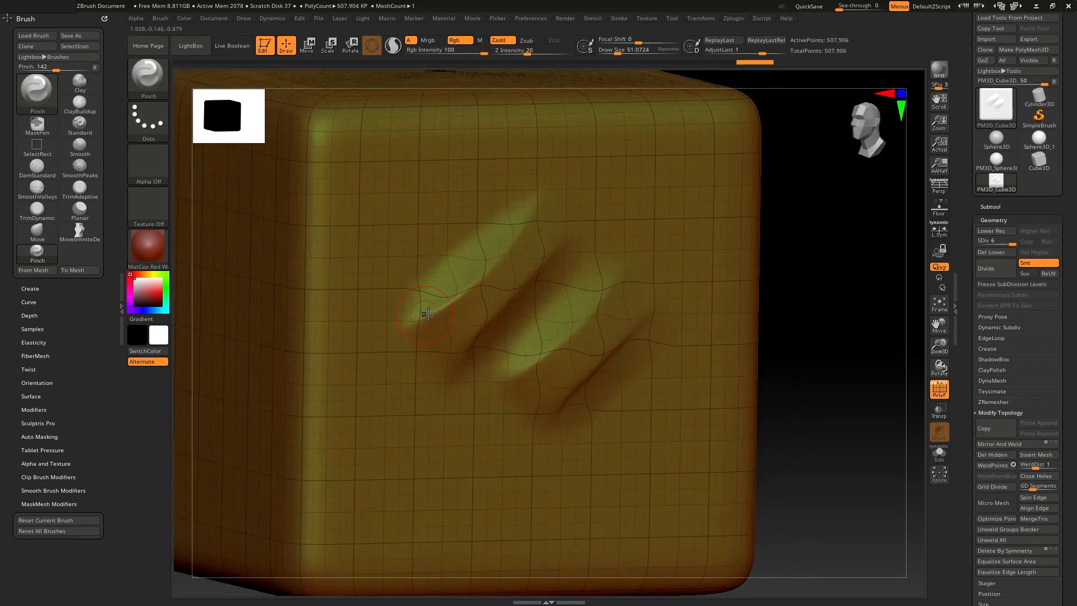
key("shift+f")
mouse_move(825, 283)
left_mouse_down("shift")
mouse_move(841, 297)
mouse_move(830, 274)
mouse_move(810, 299)
left_mouse_up("shift")
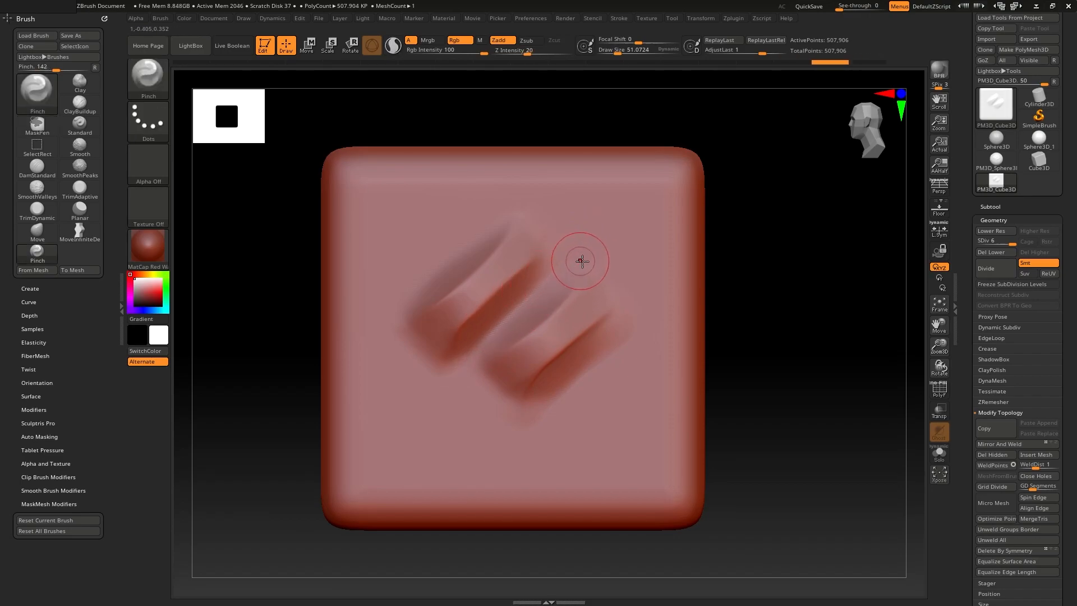
Undo all Pinch strokes back to the two smoothed clay patches.
right_click_drag(816, 297, 818, 282, "ctrl")
key("ctrl+z")
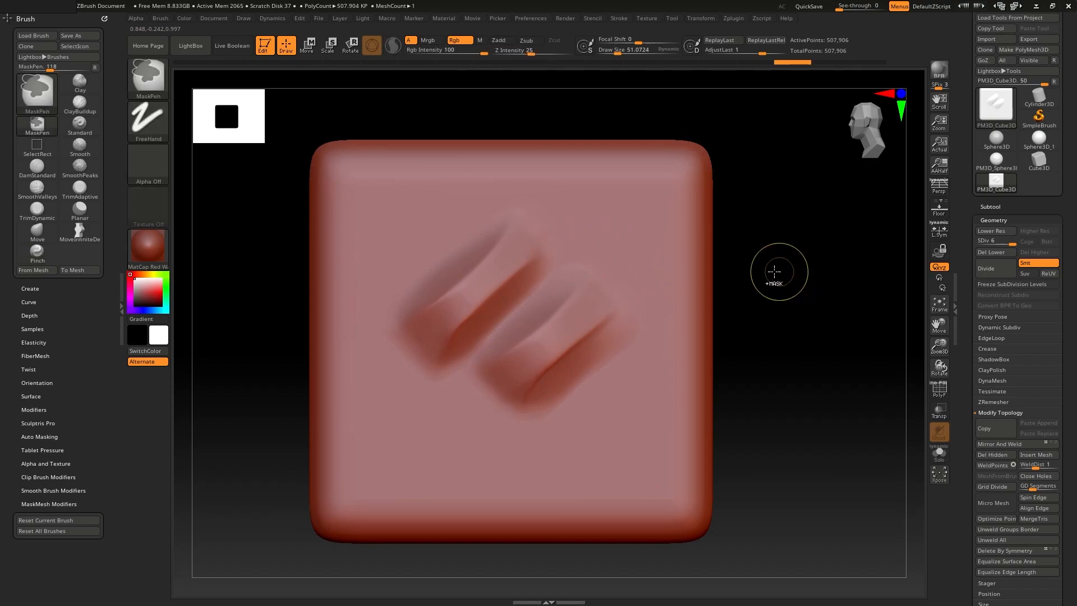
key("ctrl+z")
key("ctrl+z")
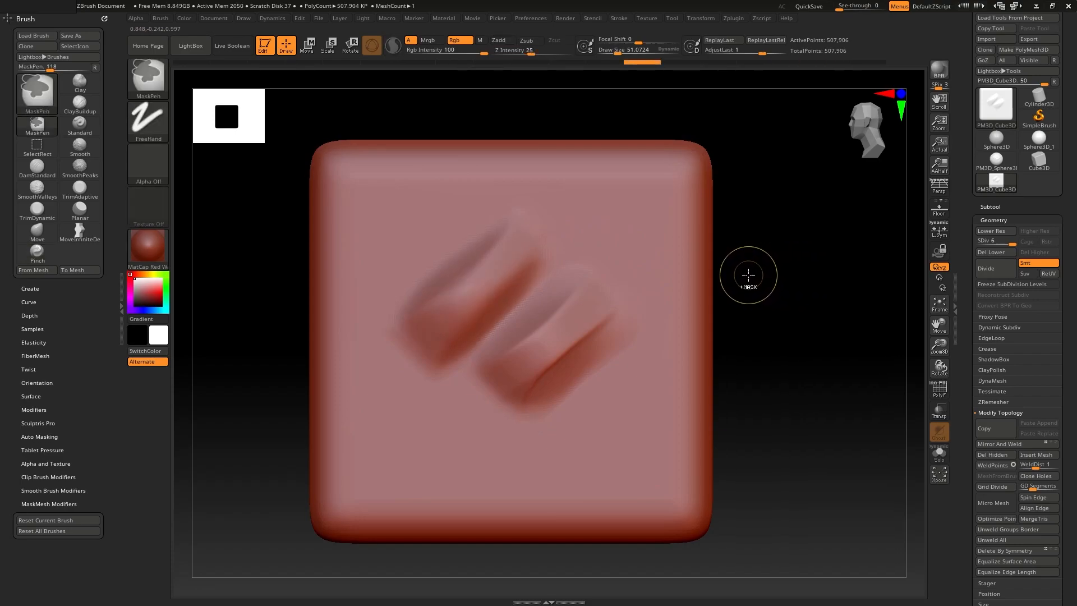
key("ctrl+z")
key("ctrl+z")
key("ctrl+z")
key("ctrl+z")
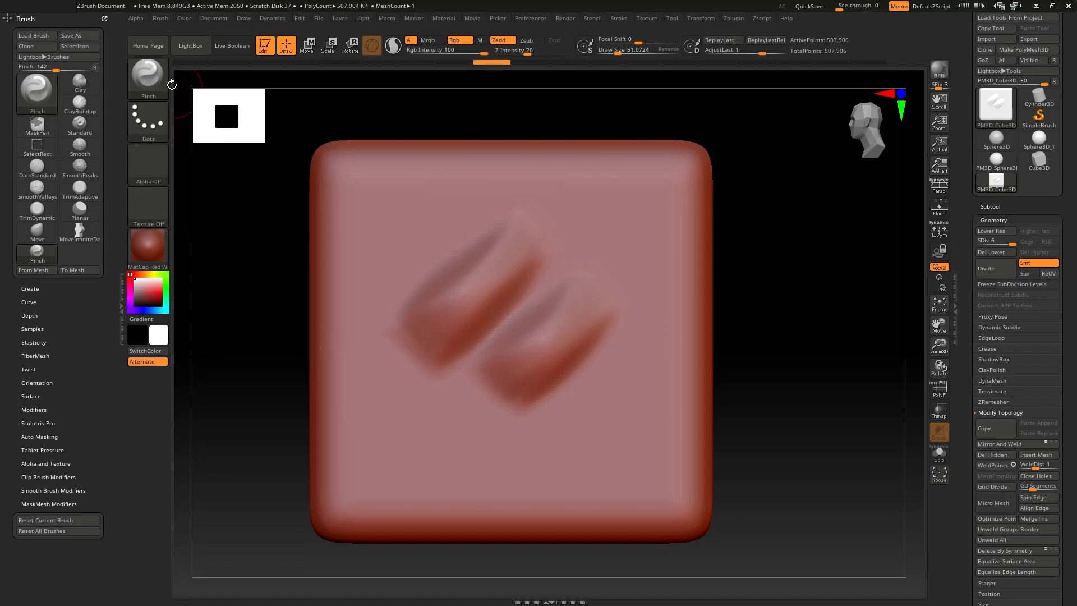
Load the MalletFast brush from the Mallet folder of the LightBox brush library.
left_click(149, 71)
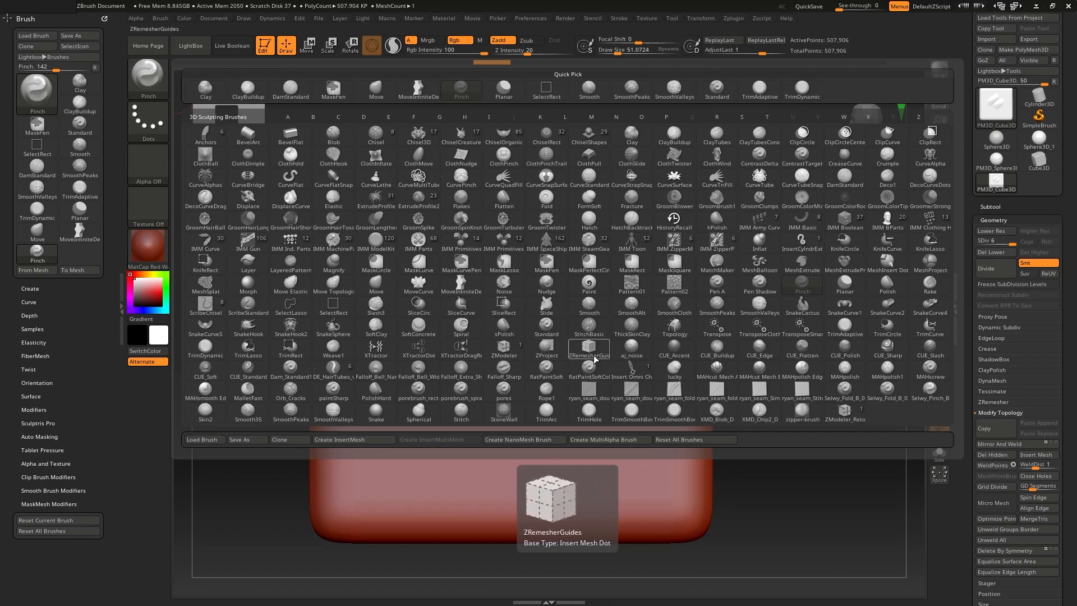
key("m")
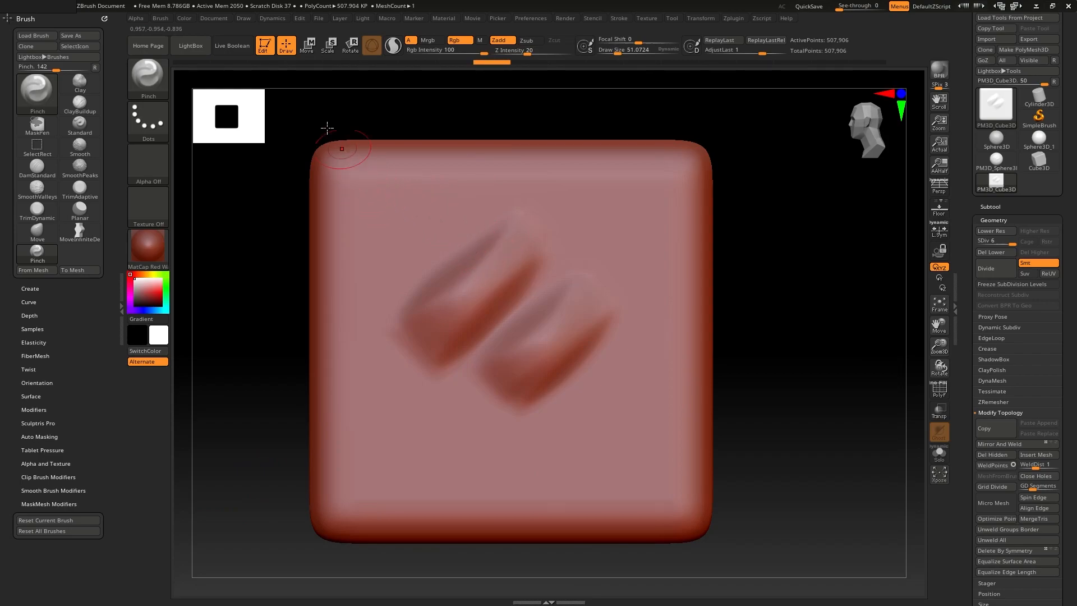
left_click(196, 49)
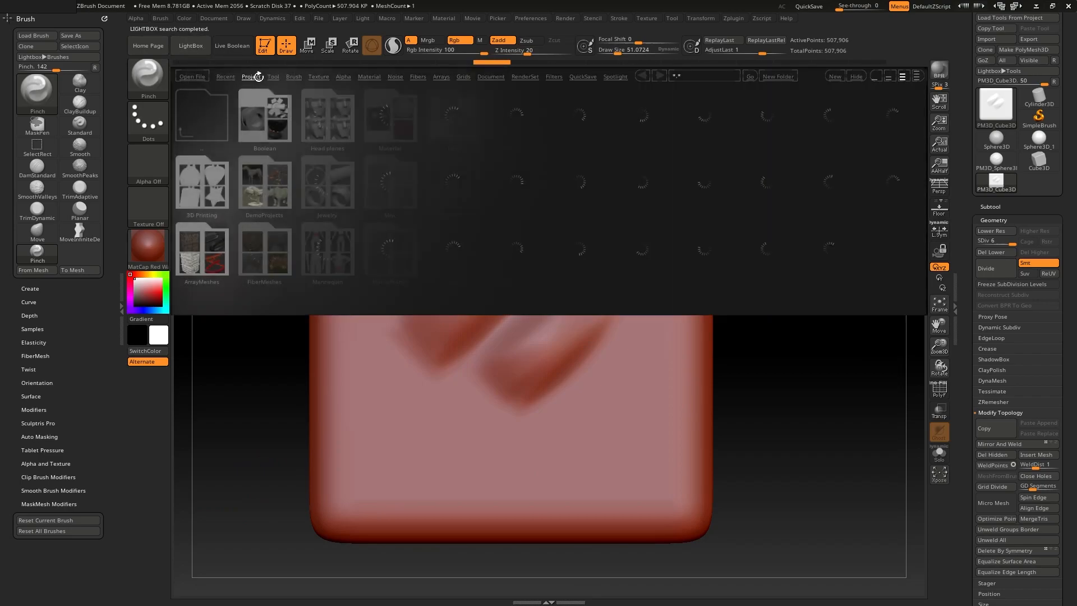
left_click(293, 77)
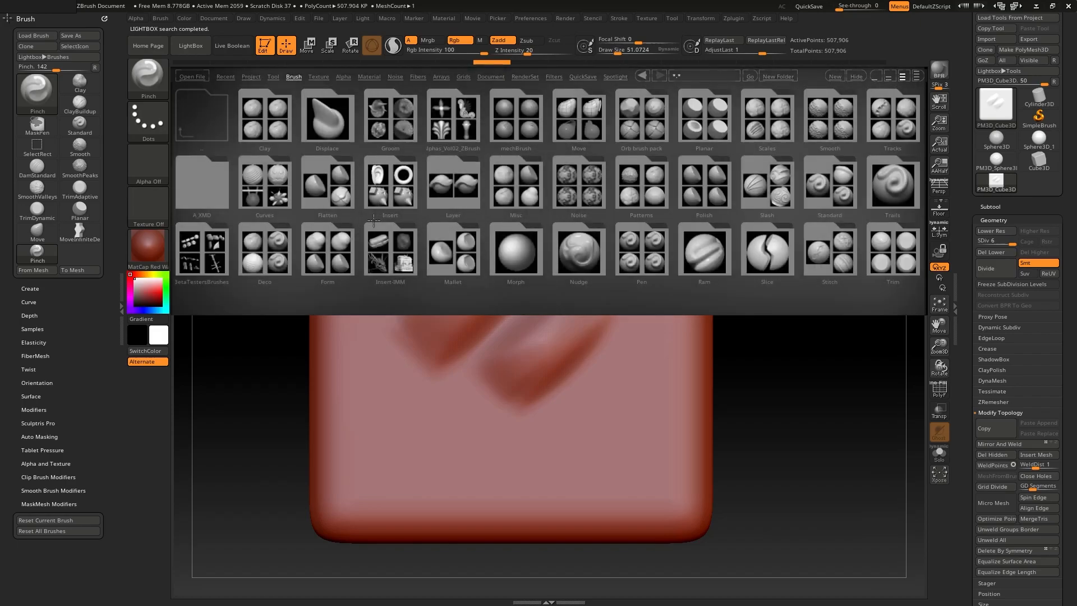
left_click(452, 249)
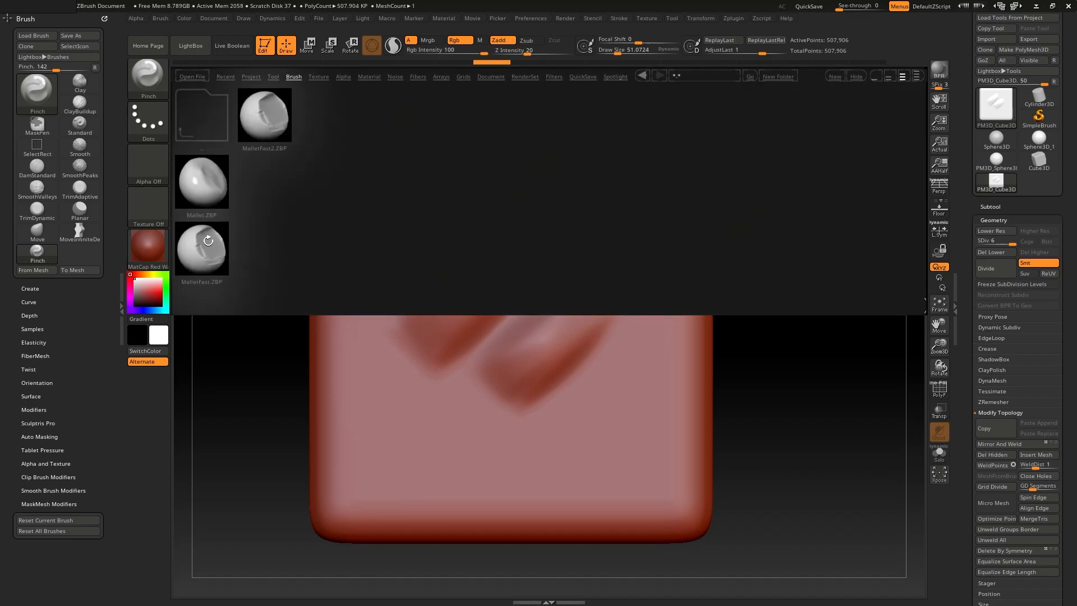
double_click(206, 248)
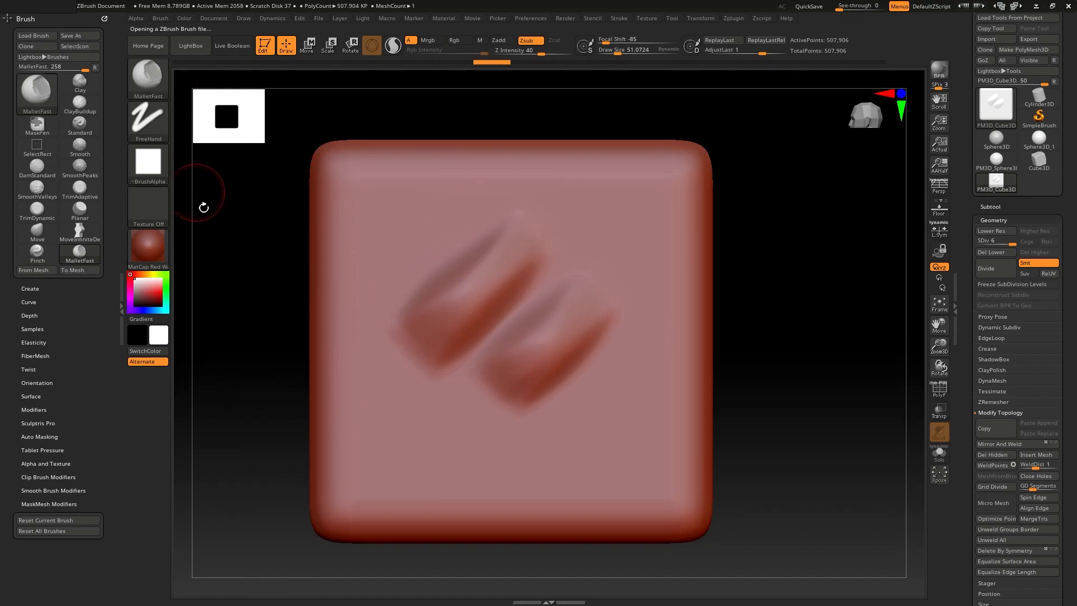
Set the draw size to about 129 and hammer flat facets into the left clay patch and along the cube's left edge.
left_click_drag(376, 364, 386, 364)
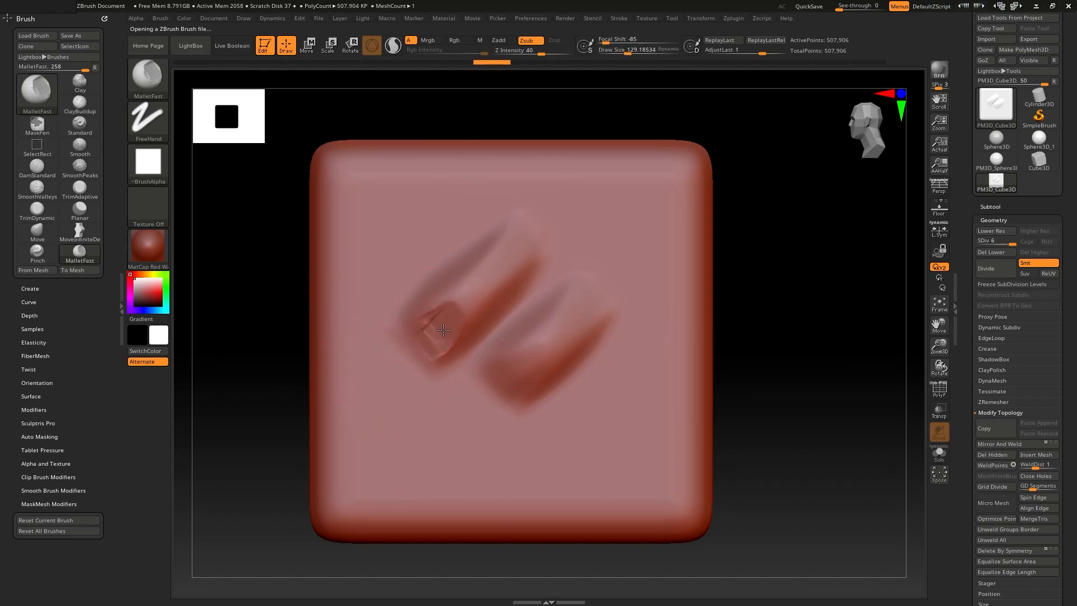
left_click_drag(445, 329, 409, 344)
mouse_move(348, 409)
left_mouse_down()
mouse_move(348, 392)
mouse_move(321, 399)
mouse_move(368, 280)
left_mouse_up()
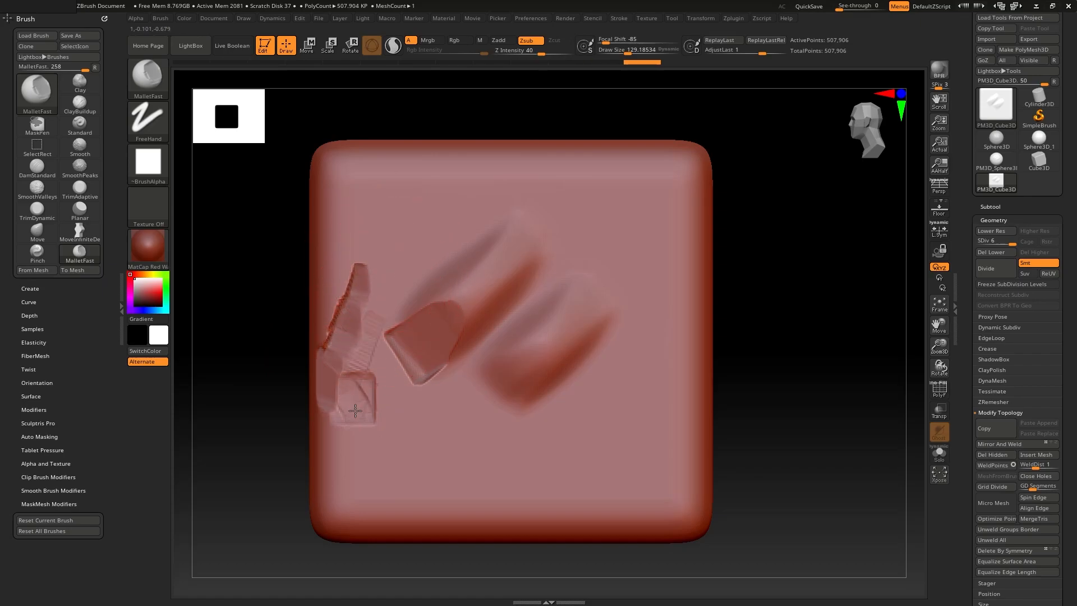
mouse_move(338, 472)
left_mouse_down()
mouse_move(337, 503)
mouse_move(369, 511)
left_mouse_up()
left_click_drag(454, 507, 433, 517)
Undo the MalletFast strokes along the cube's left edge, keeping the patch facet and one square dent.
key("ctrl+z")
key("ctrl+z")
key("ctrl+z")
key("ctrl+z")
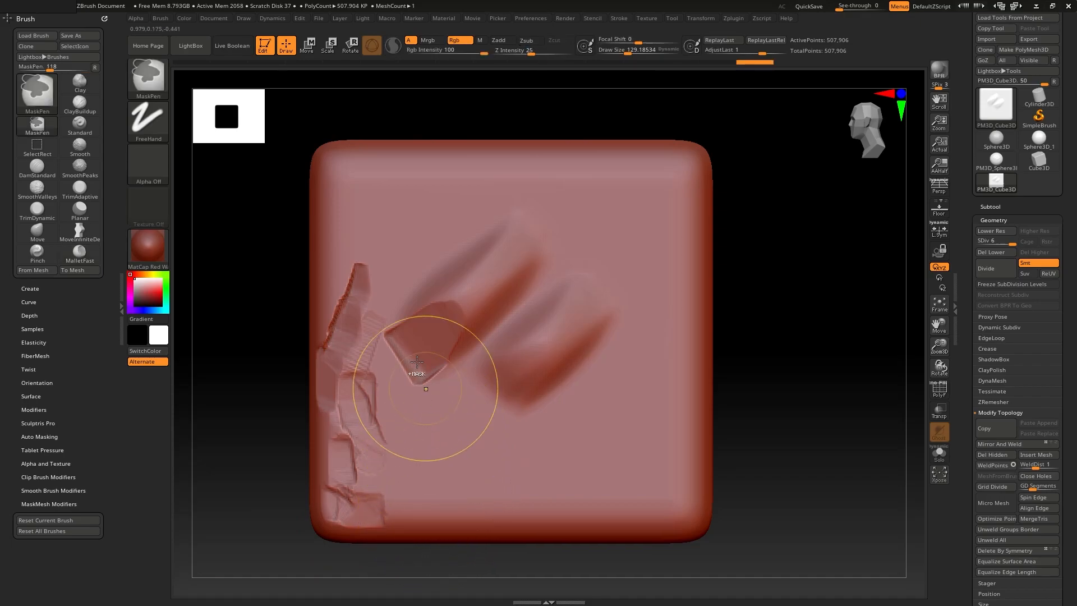
key("ctrl+z")
key("ctrl+z")
key("ctrl+z")
key("ctrl+z")
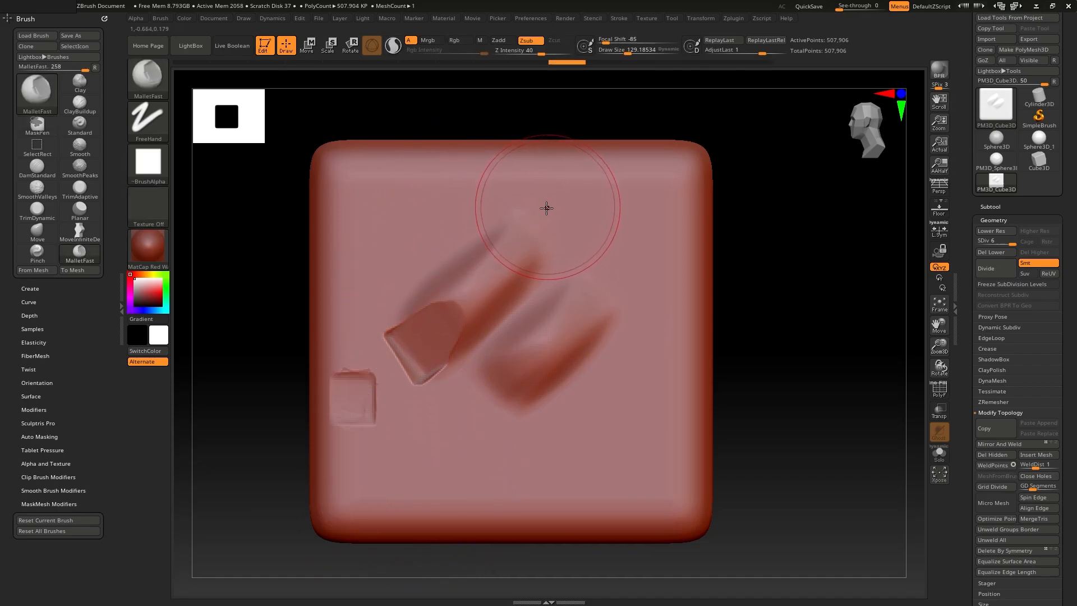
key("comma")
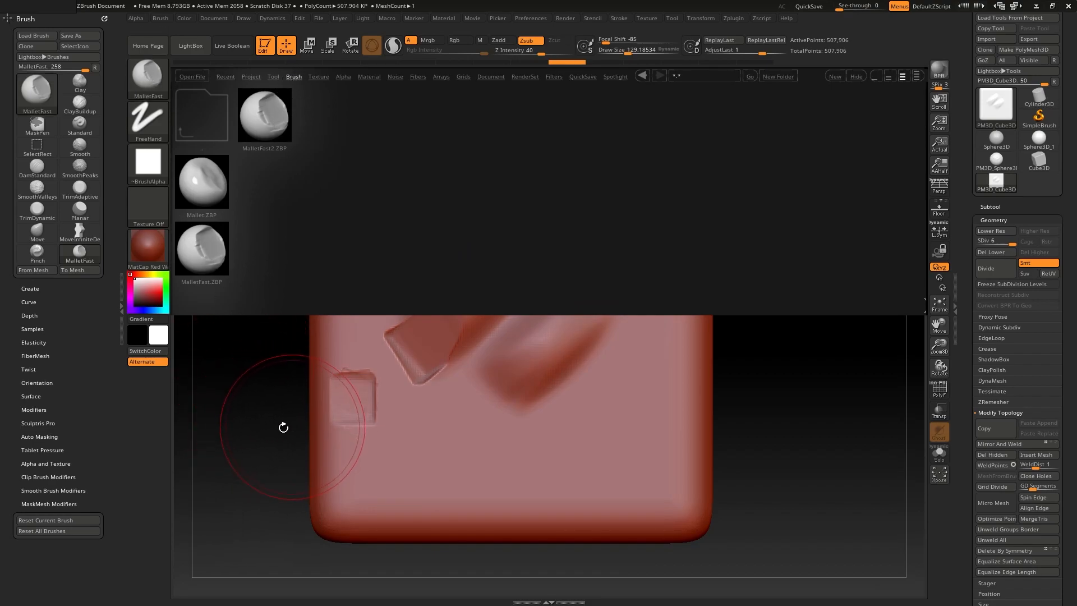
left_click(151, 78)
left_click(147, 79)
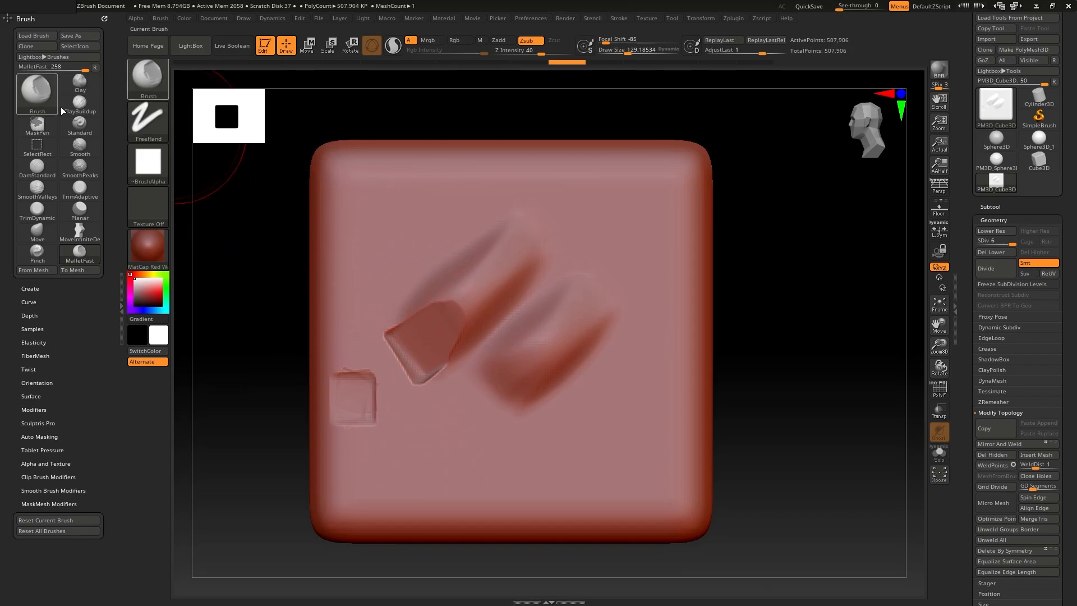
Browse to the ZStartup BrushPresets folder as the save location for the MalletFast brush and cancel the save.
left_click(149, 75)
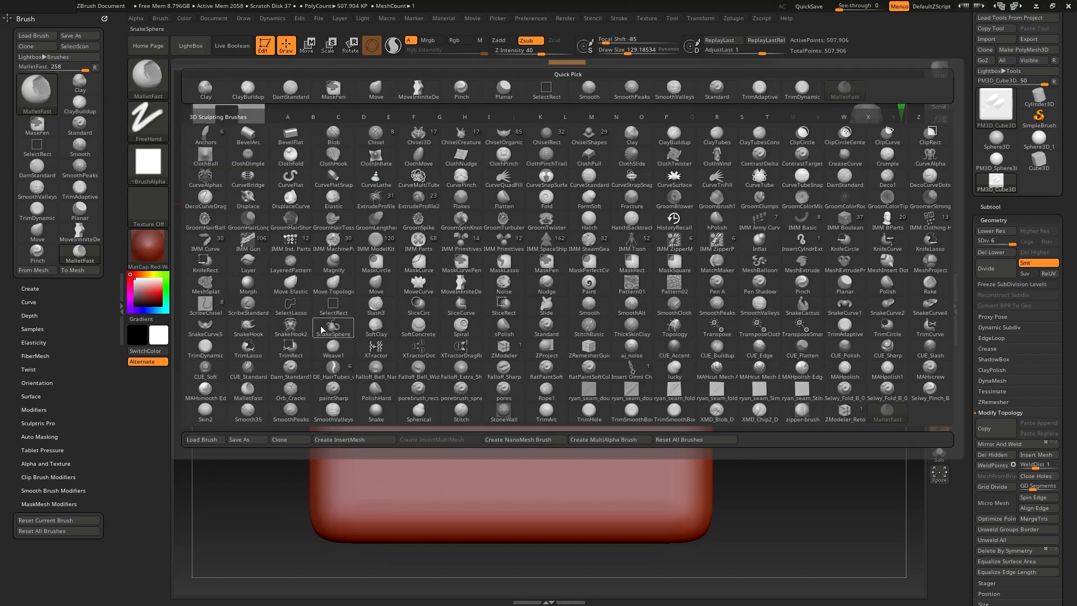
left_click(254, 439)
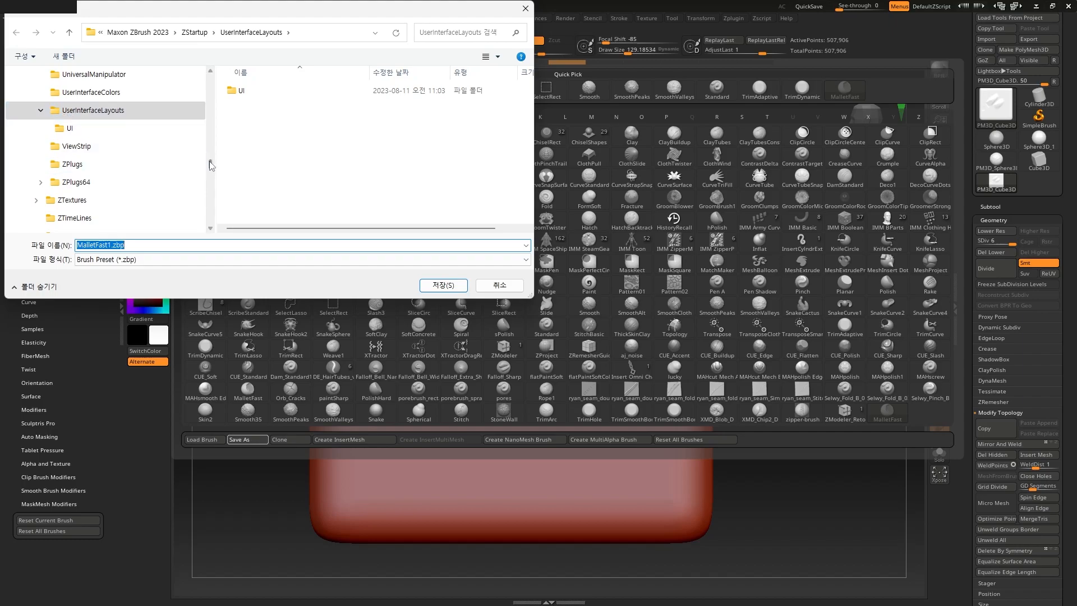
scroll(211, 162, "up", 2)
left_click_drag(211, 162, 211, 152)
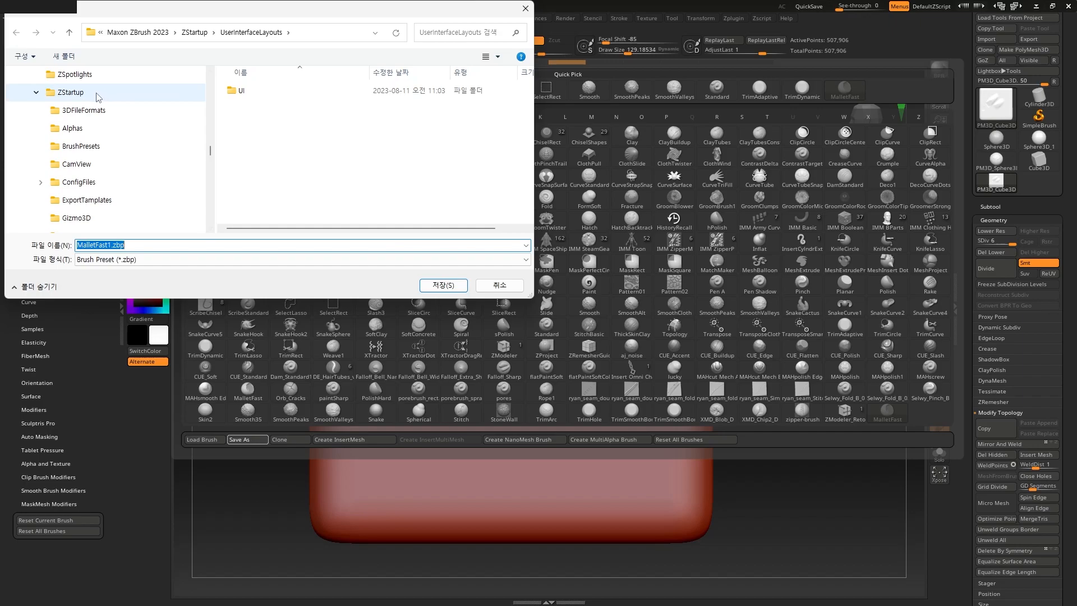
left_click(116, 148)
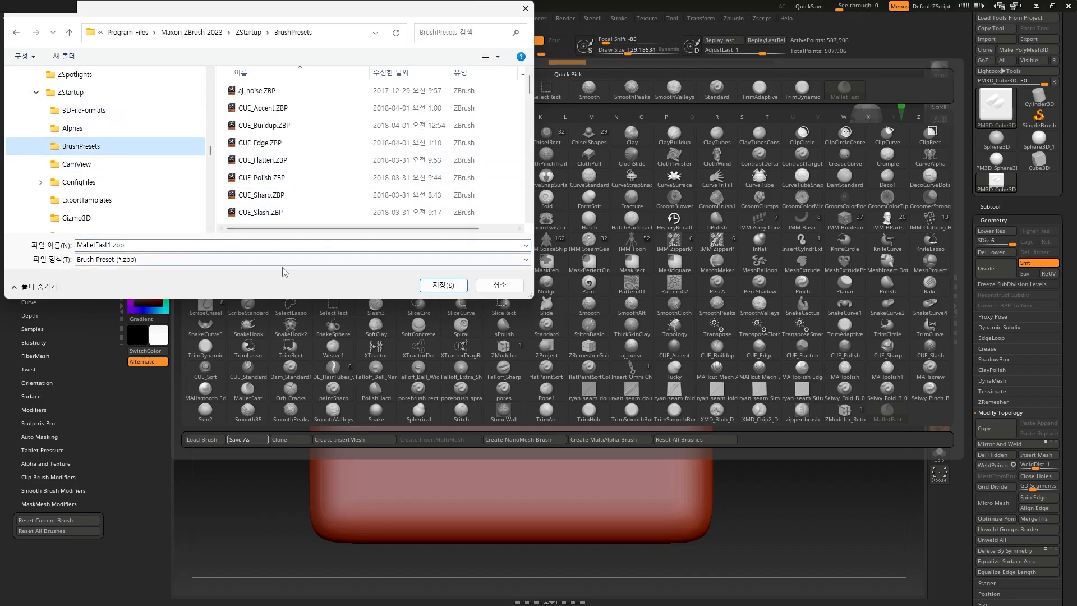
left_click(500, 285)
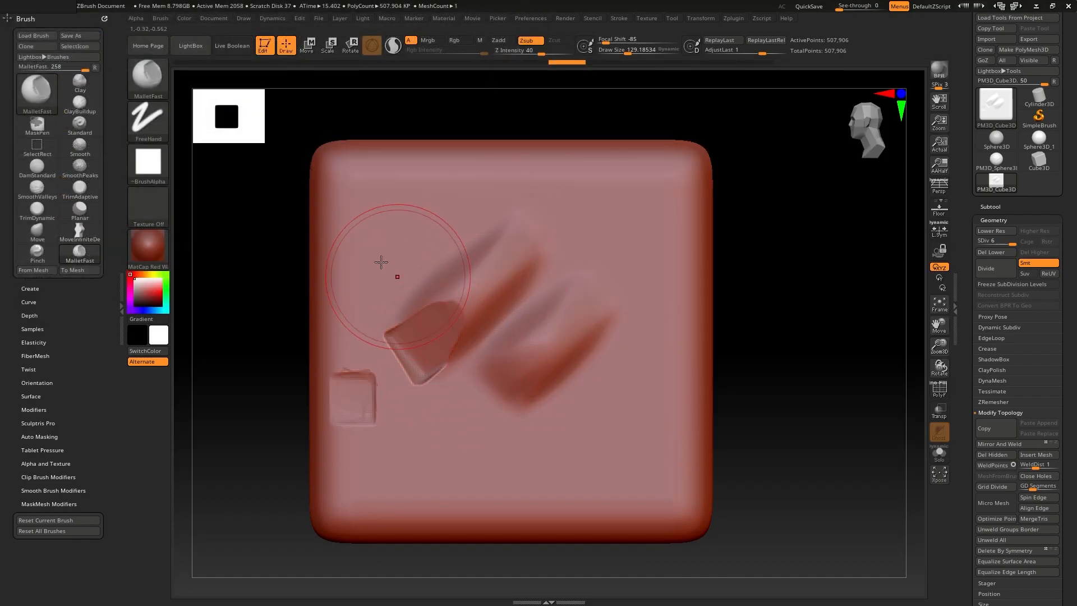
Select the MalletFast preset among the sculpting brushes starting with M and make short test strokes on the clay patches.
key("b")
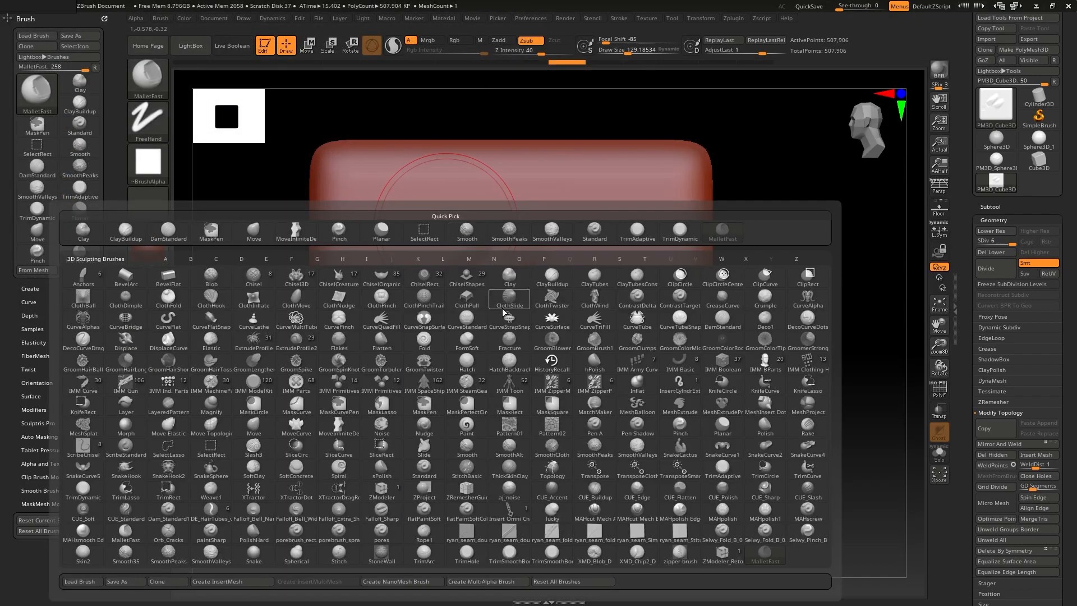
key("m")
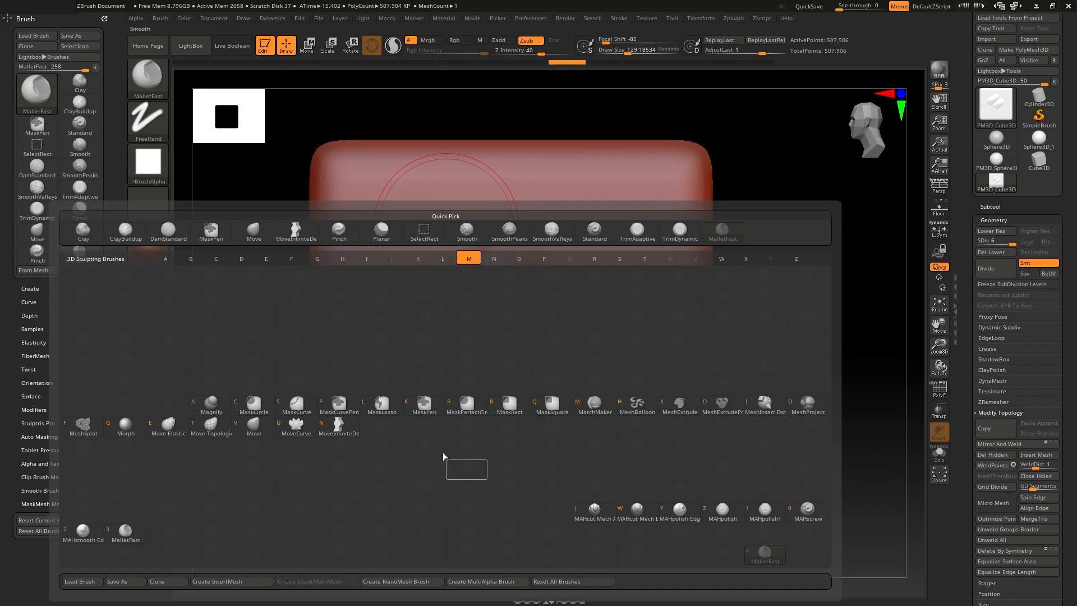
left_click(131, 540)
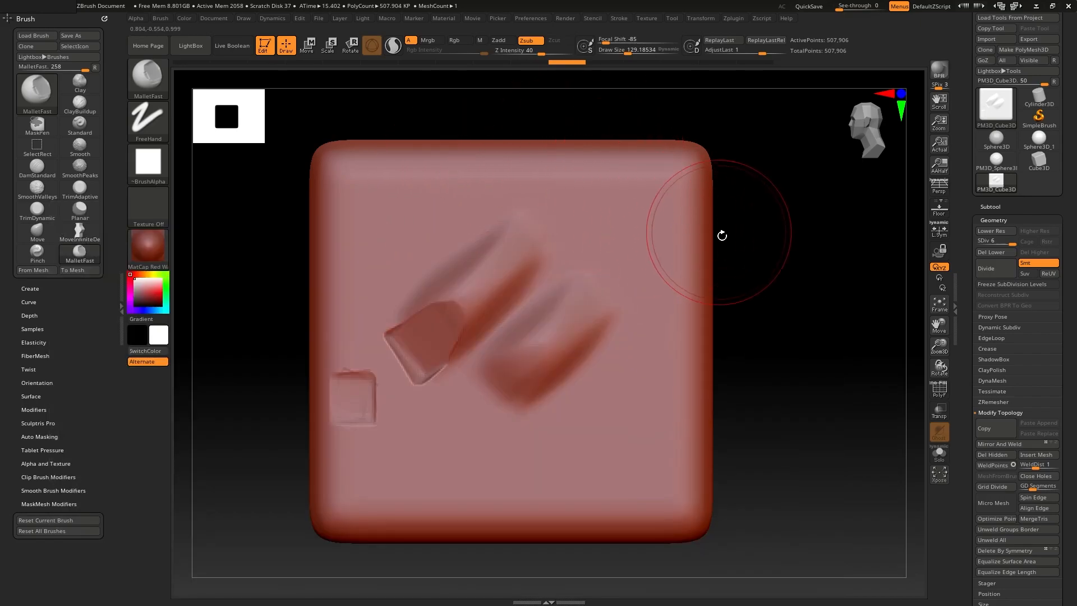
mouse_move(480, 289)
left_mouse_down()
mouse_move(477, 278)
mouse_move(497, 282)
left_mouse_up()
mouse_move(567, 341)
left_mouse_down()
mouse_move(549, 343)
mouse_move(560, 334)
left_mouse_up()
Undo all MalletFast strokes back to the two smoothed clay patches.
key("ctrl+z")
key("ctrl+z")
key("ctrl+z")
key("ctrl+z")
key("ctrl+z")
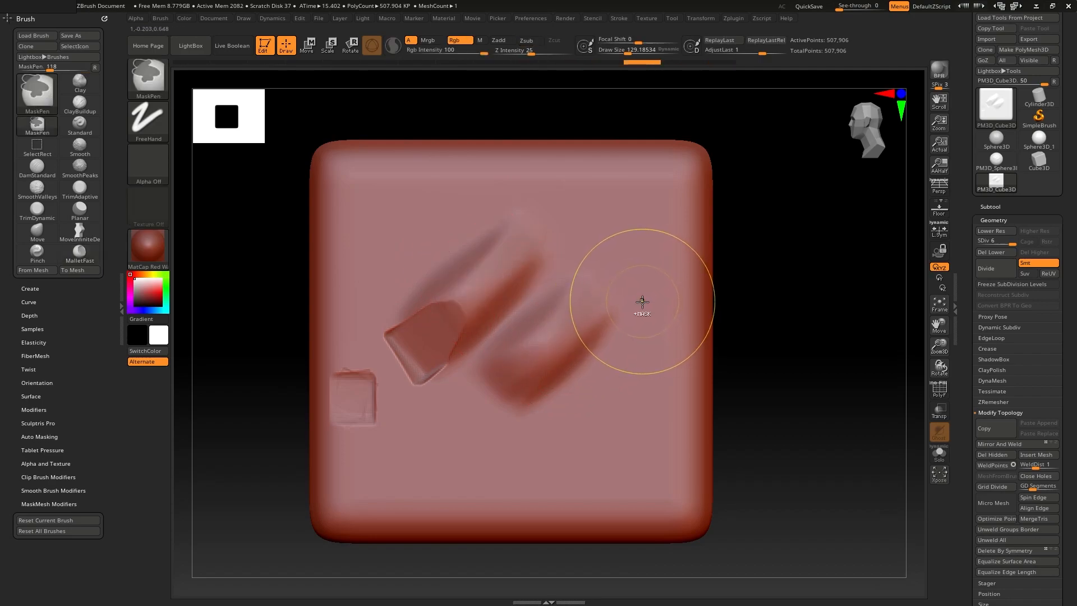
key("ctrl+z")
key("ctrl+z")
key("ctrl+z")
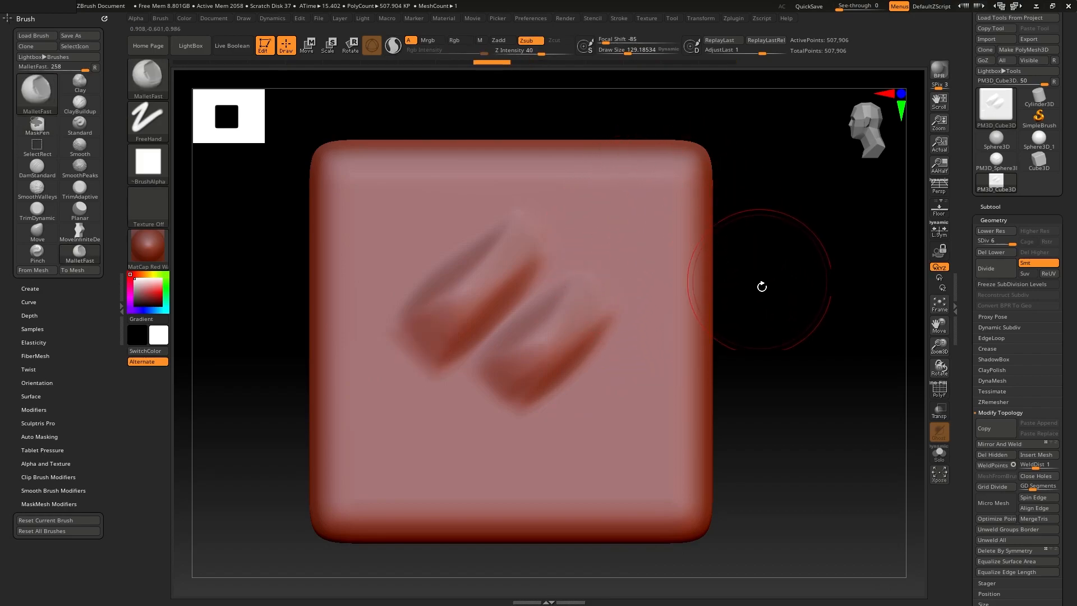
key("ctrl+z")
key("ctrl+z")
key("ctrl+z")
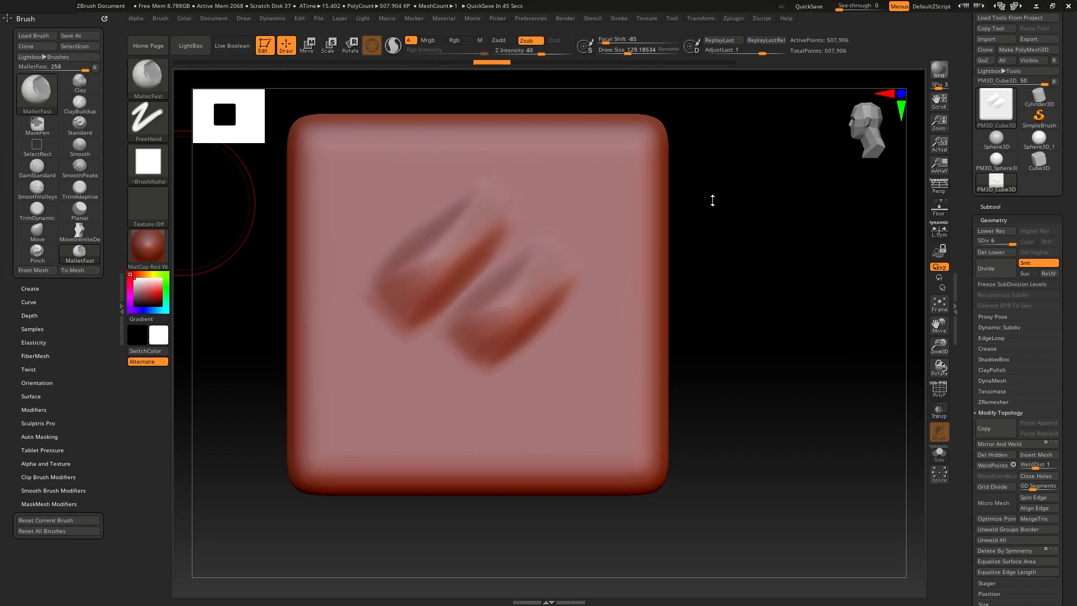
Select the Inflat brush and swell the right clay patch into a rounded bulge.
left_click_drag(740, 228, 784, 273)
left_click(151, 80)
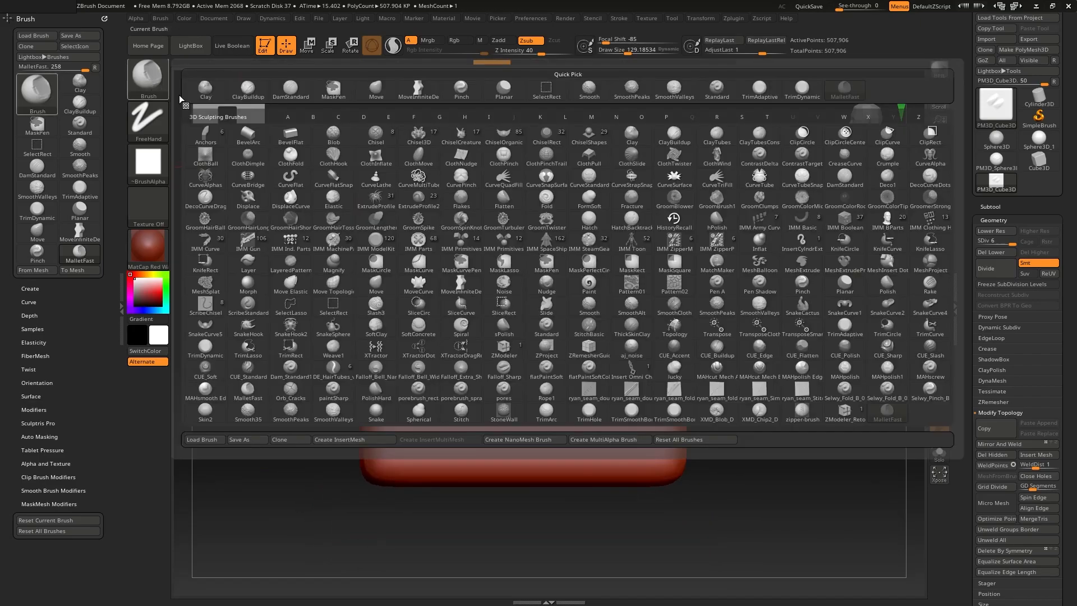
key("i")
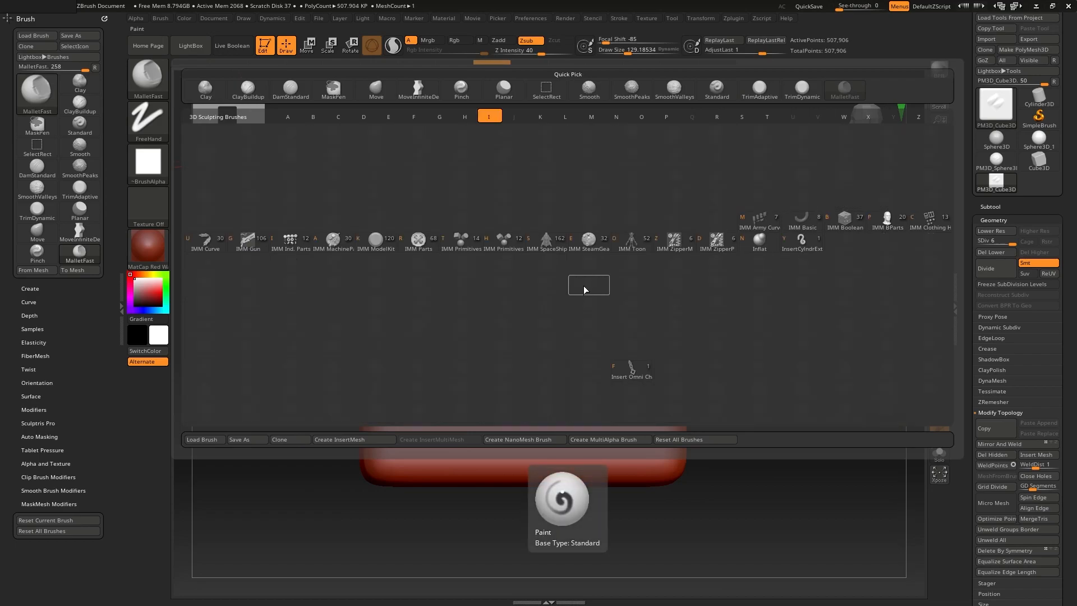
left_click(759, 242)
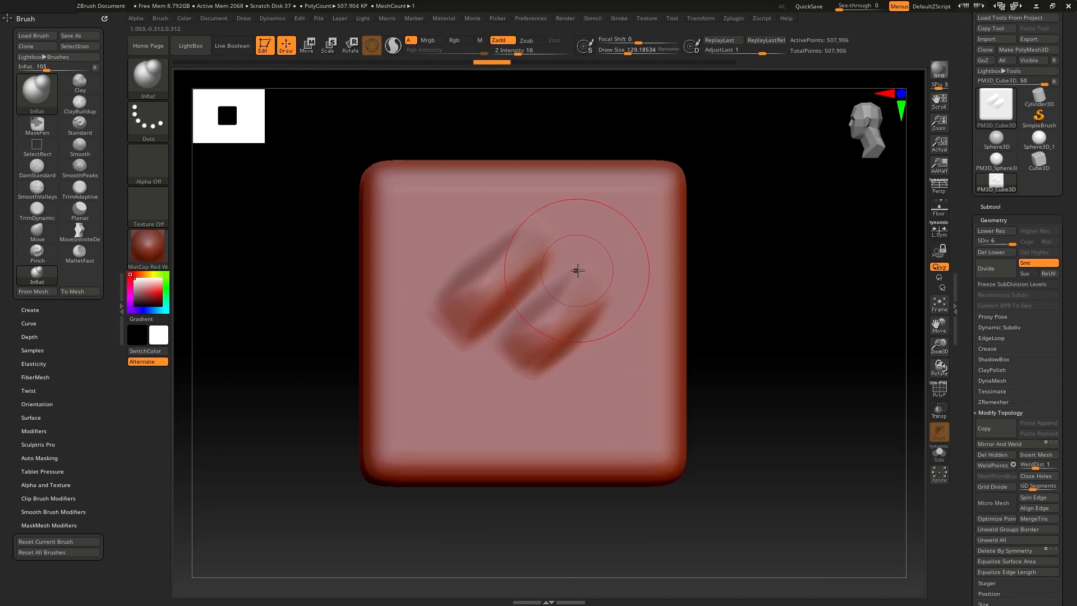
left_click_drag(571, 343, 573, 348)
Try alternating Inflat and Smooth strokes over both clay patches.
key("shift")
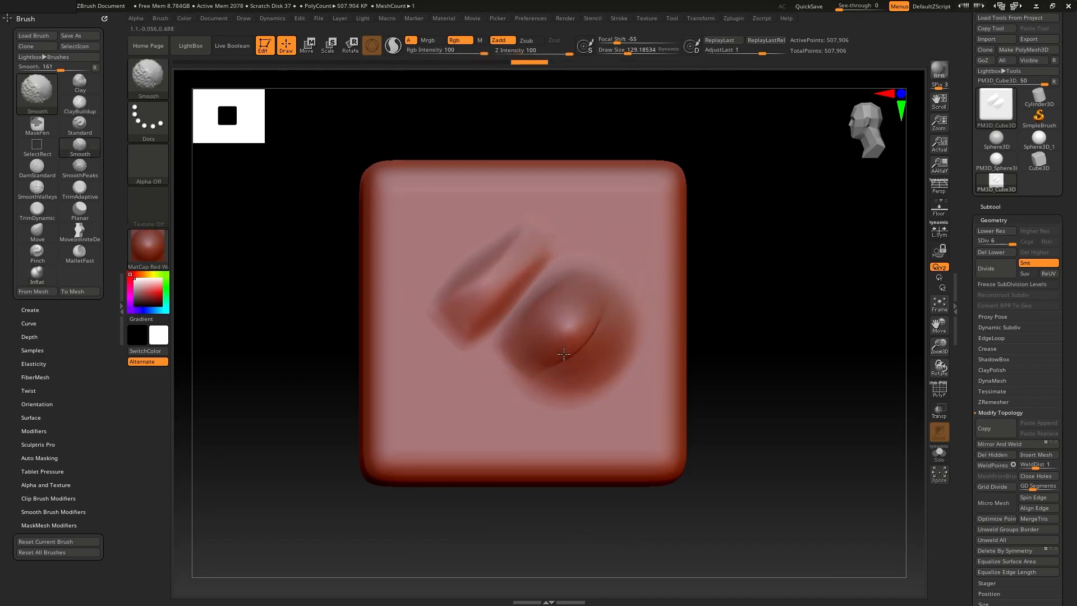
left_click_drag(625, 305, 570, 284, "shift")
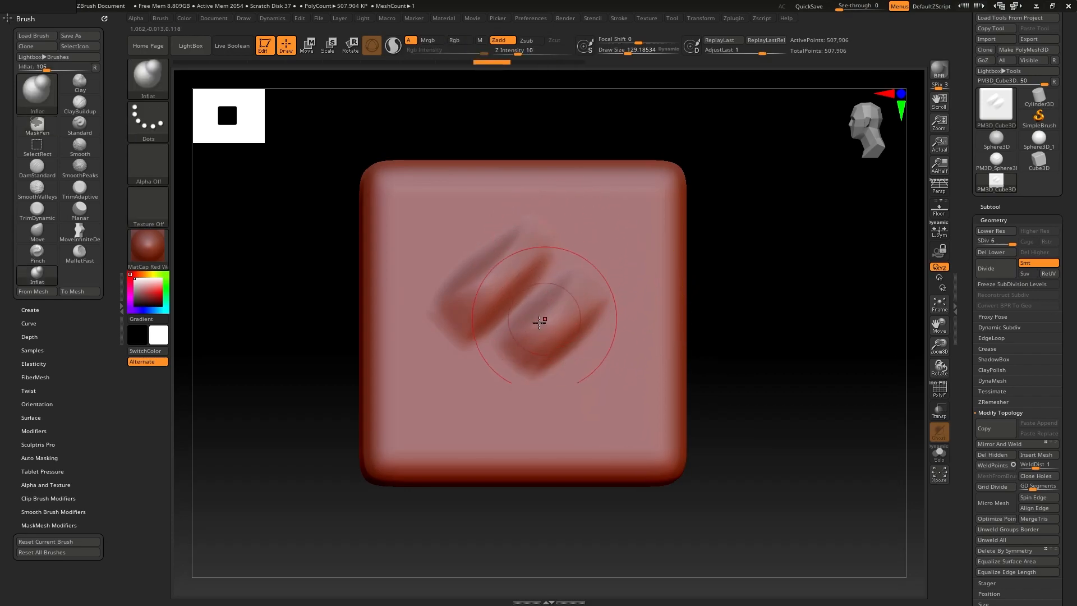
key("shift")
left_click_drag(601, 317, 510, 230, "shift")
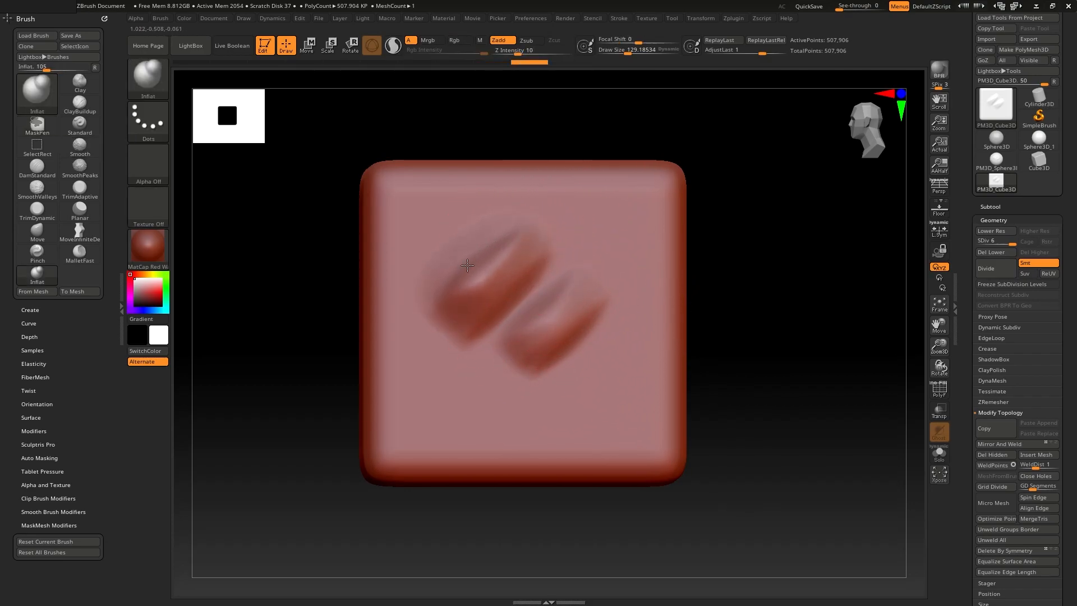
left_click_drag(489, 252, 432, 279, "shift")
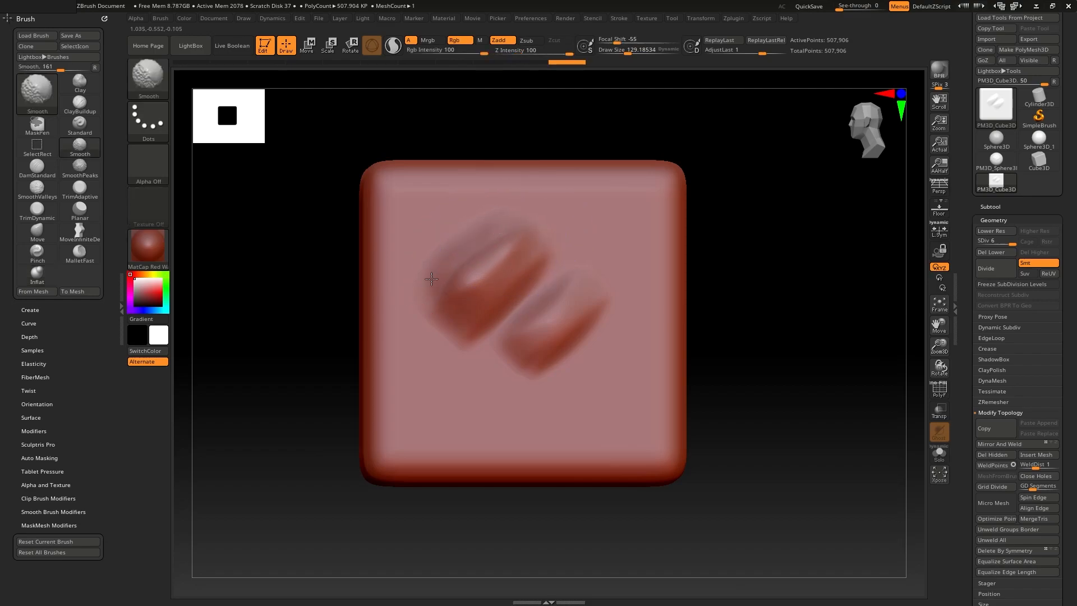
left_click_drag(520, 275, 548, 327, "shift")
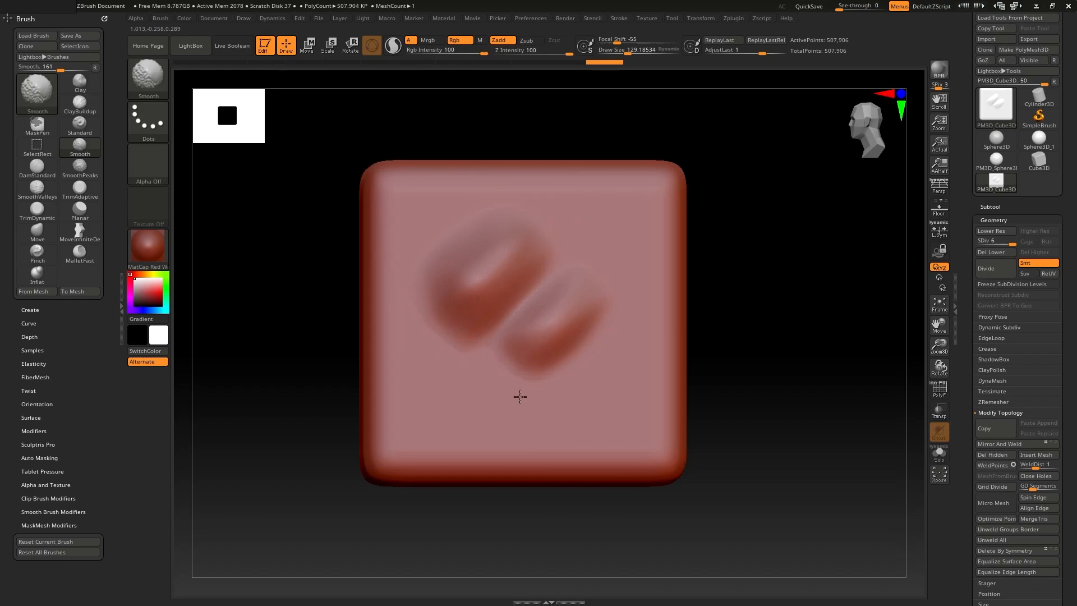
left_click_drag(515, 400, 530, 384, "shift")
Undo the Inflat and Smooth strokes on both clay patches.
key("ctrl+z")
key("ctrl+z")
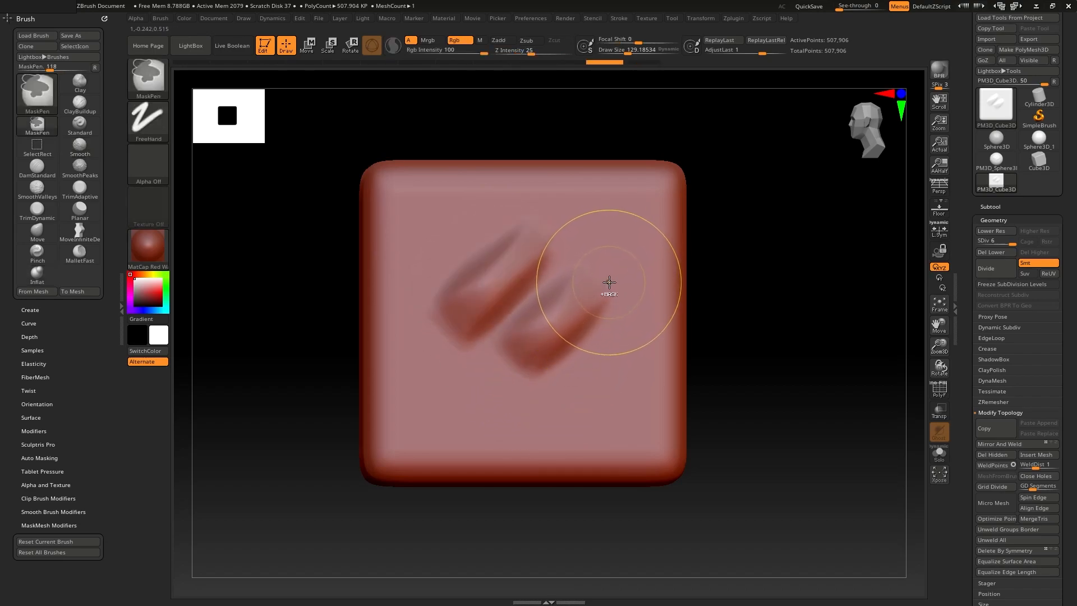
key("ctrl+z")
key("ctrl+z")
key("ctrl+z")
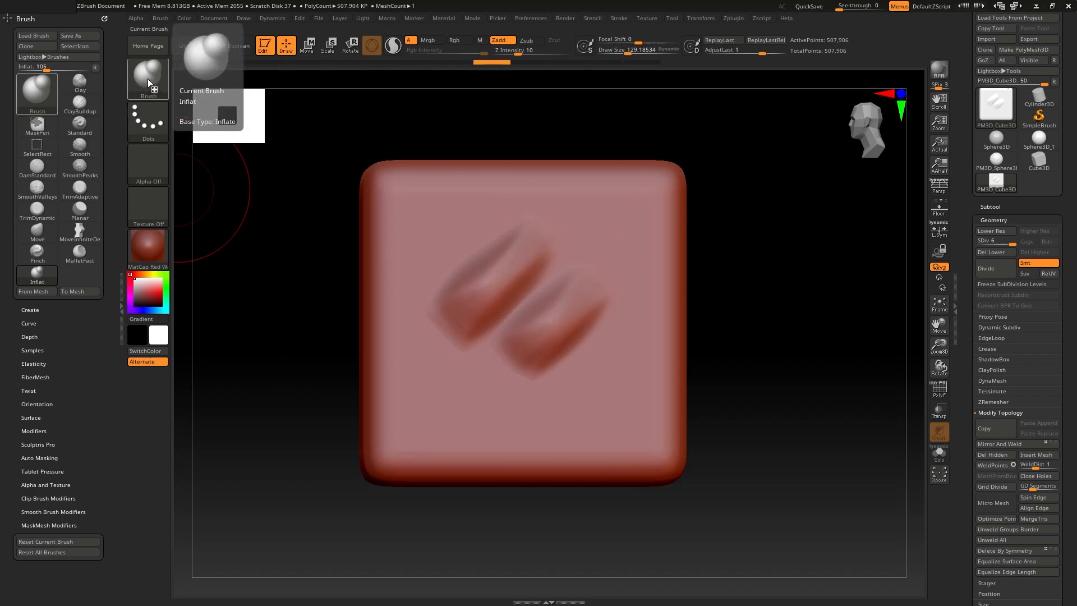
Select the Topology brush, accept the Dynamic Draw Size note, and reduce the draw size to about 65.
left_click(151, 81)
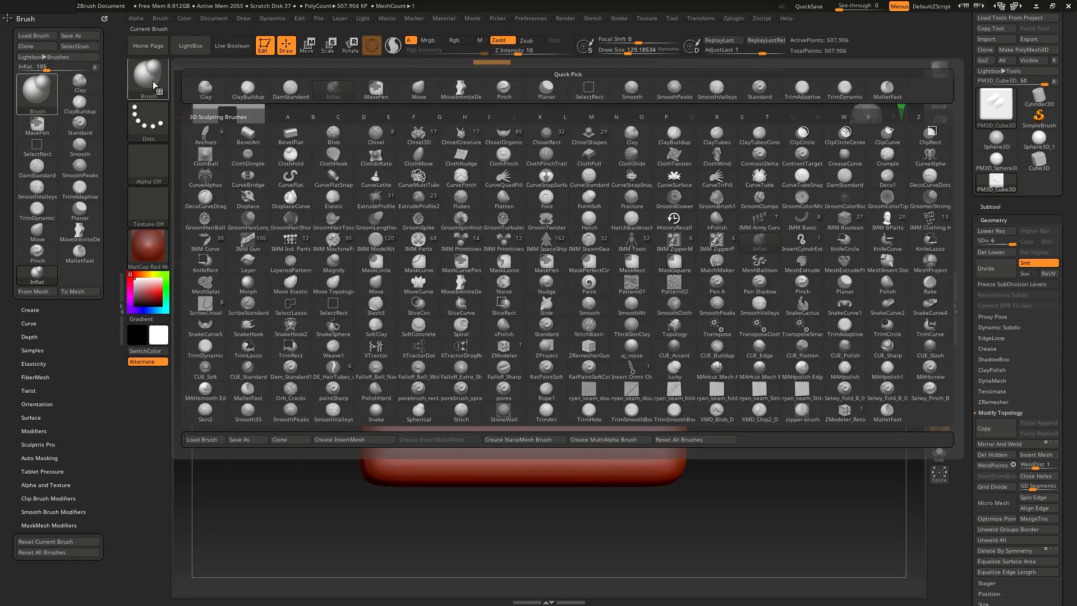
key("t")
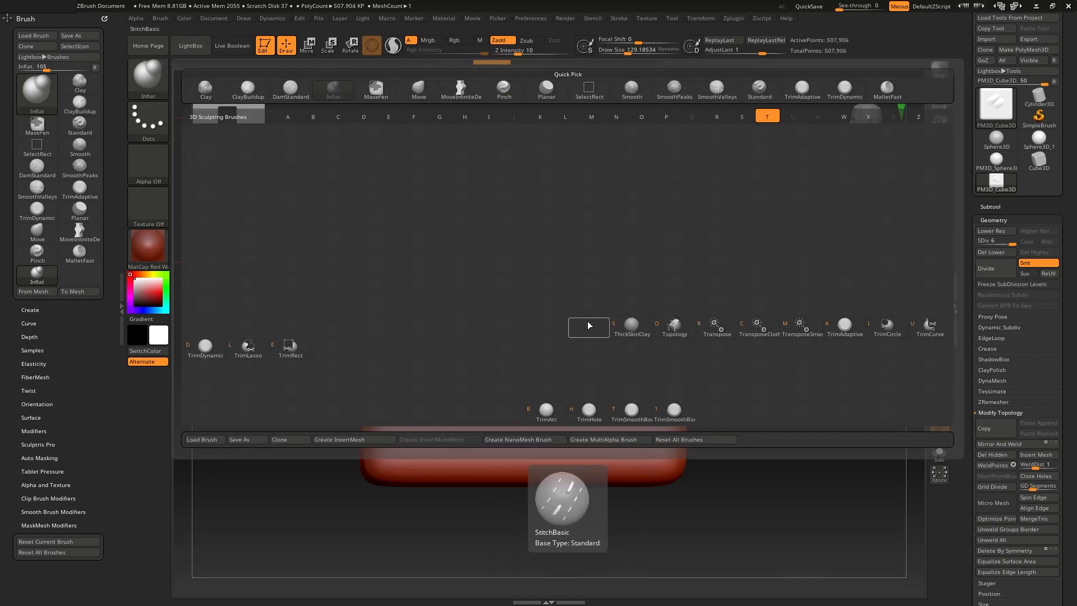
left_click(674, 328)
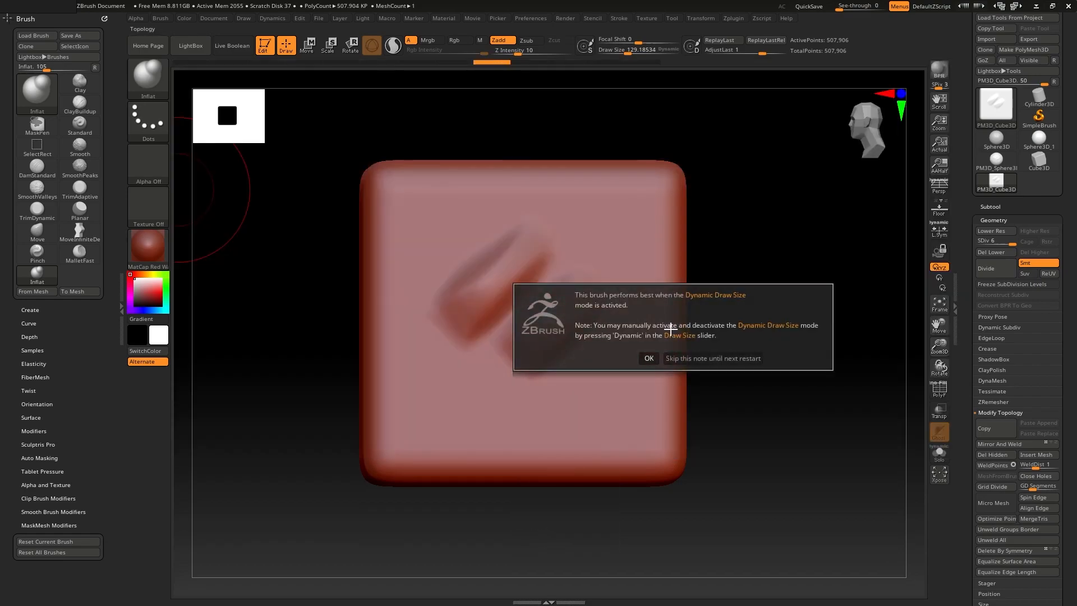
left_click(649, 358)
key("s")
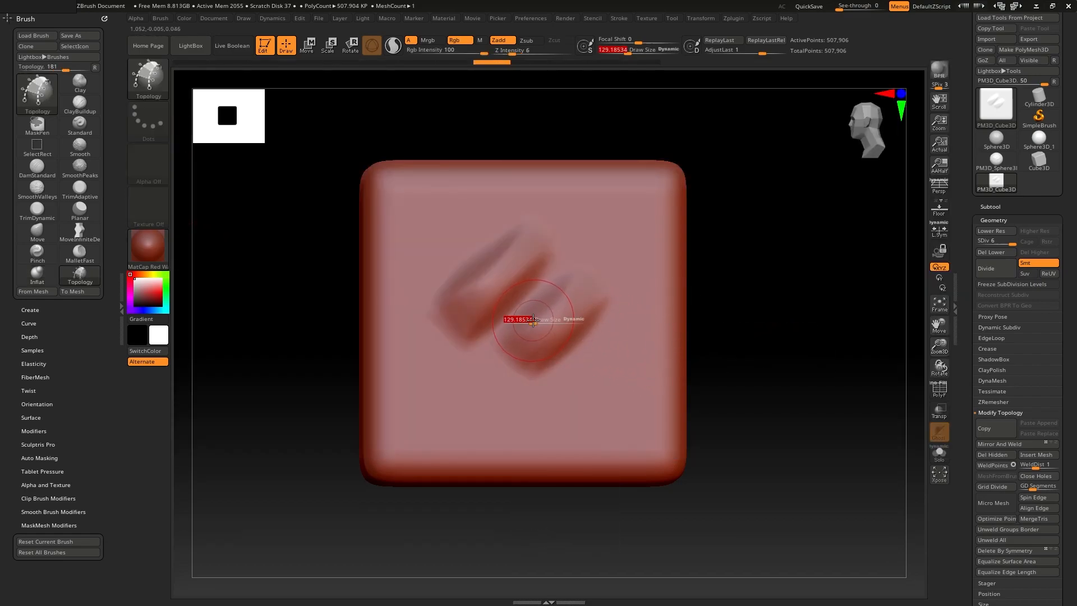
left_click_drag(531, 323, 523, 324)
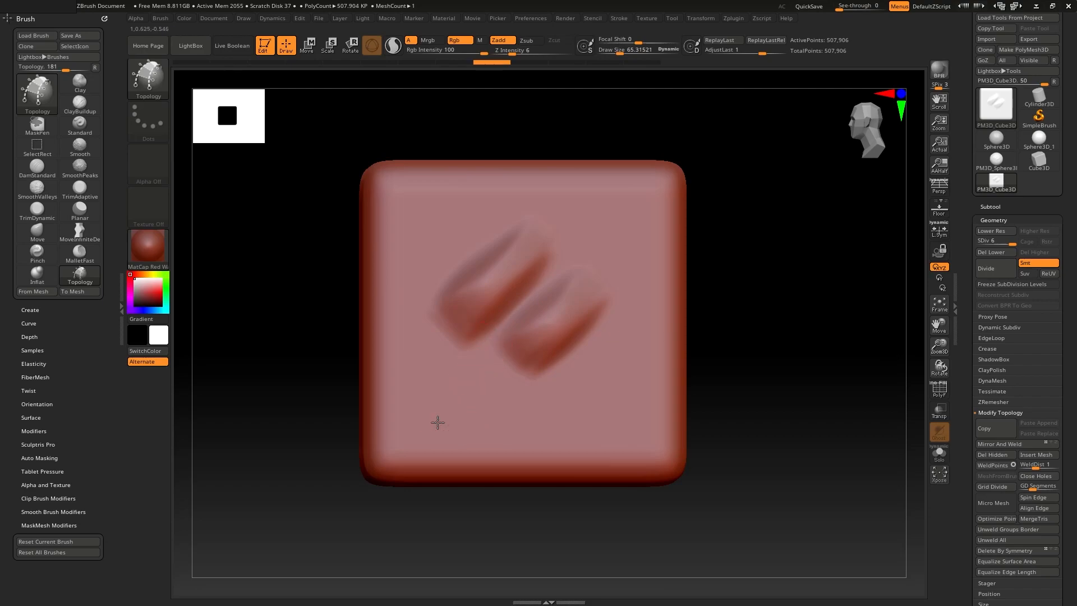
Try to draw topology curves diagonally across the right clay patch and clear them.
left_click(619, 309)
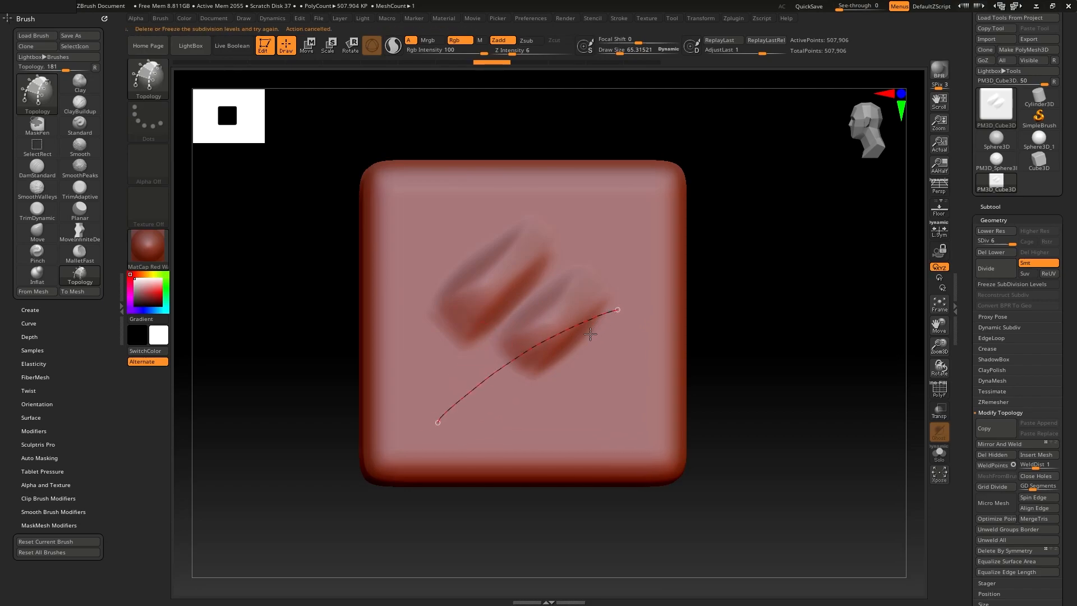
key("ctrl")
key("ctrl+z")
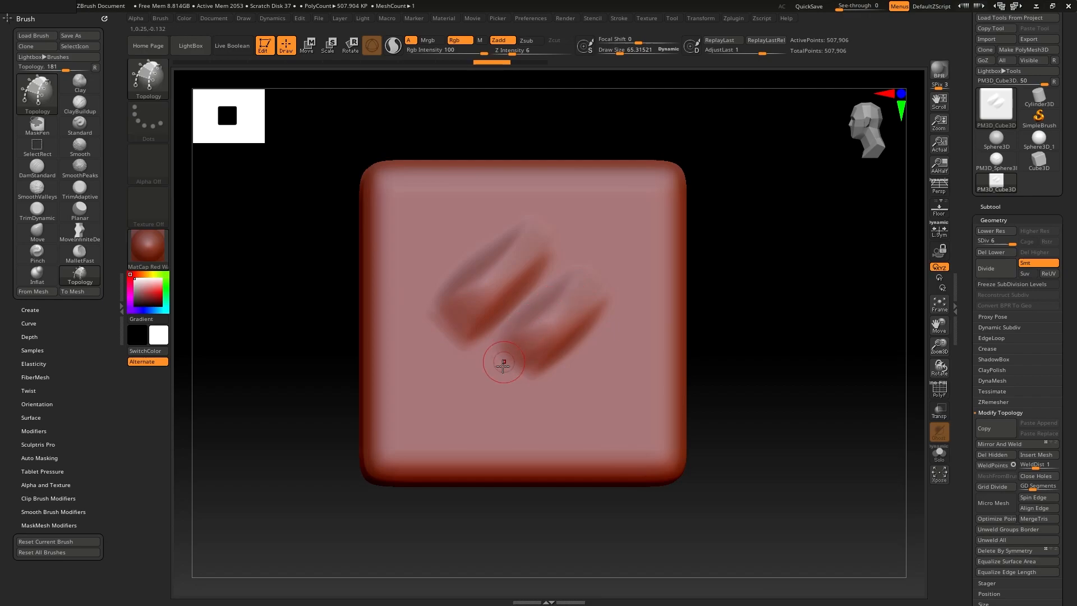
left_click_drag(437, 409, 523, 351)
left_click(512, 404)
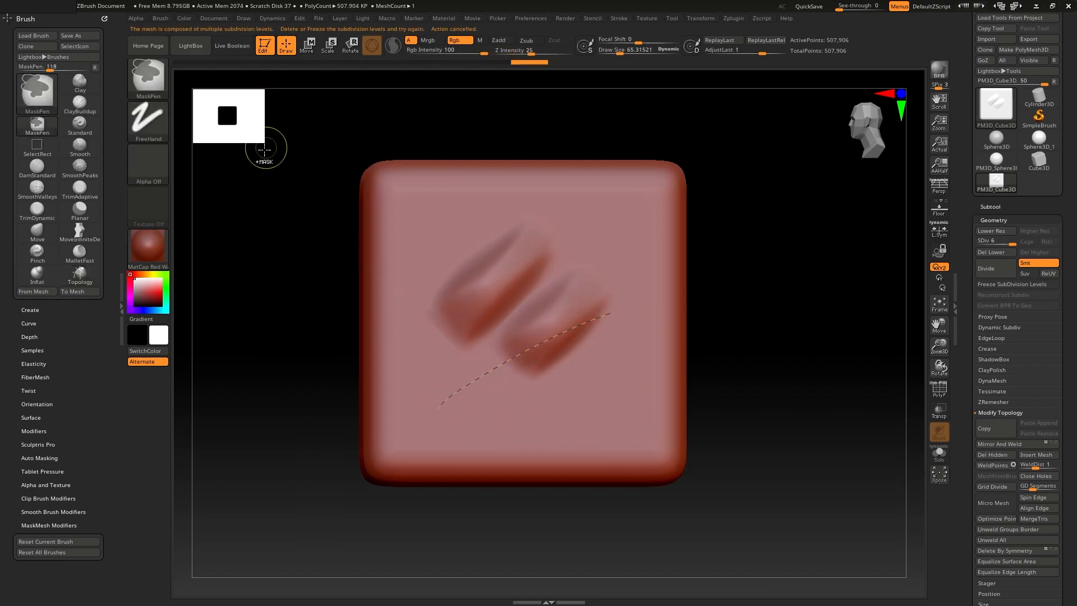
left_click_drag(253, 163, 256, 157, "ctrl")
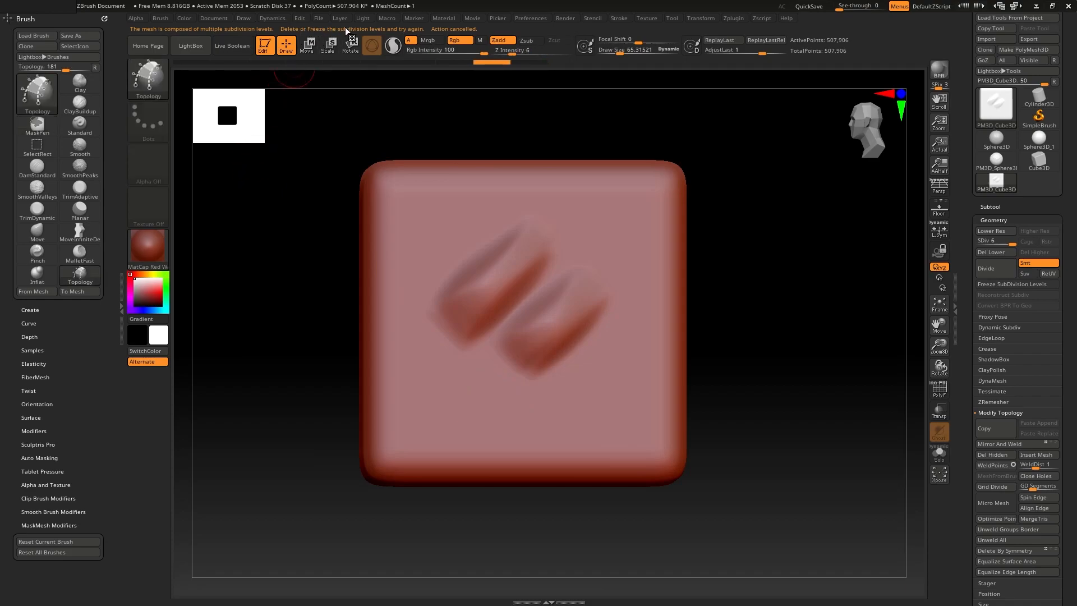
Lower the cube to subdivision level 5 and delete its higher and lower subdivision levels.
left_click(1008, 242)
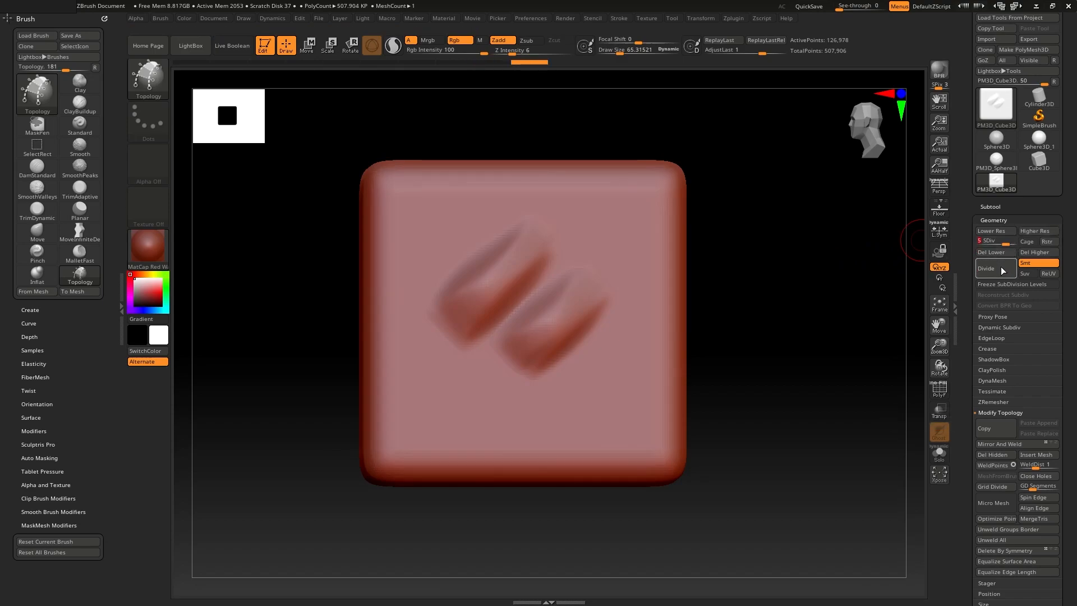
left_click(1029, 250)
left_click(1004, 252)
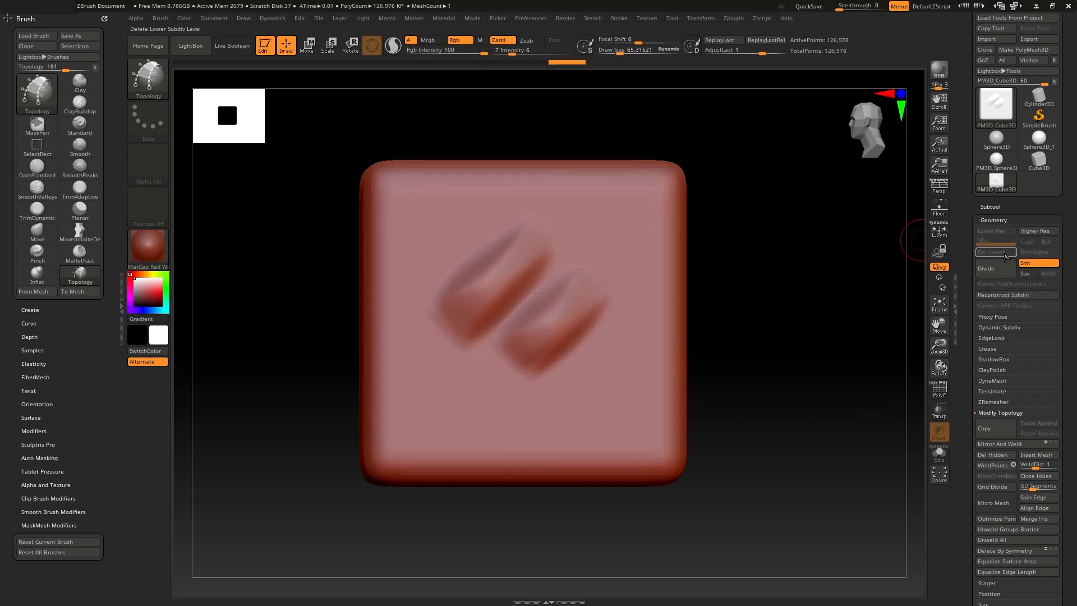
Draw two long topology curves diagonally across the right clay patch and three shorter curves crossing them to form a grid.
left_click_drag(428, 386, 444, 372)
left_click_drag(593, 297, 597, 296)
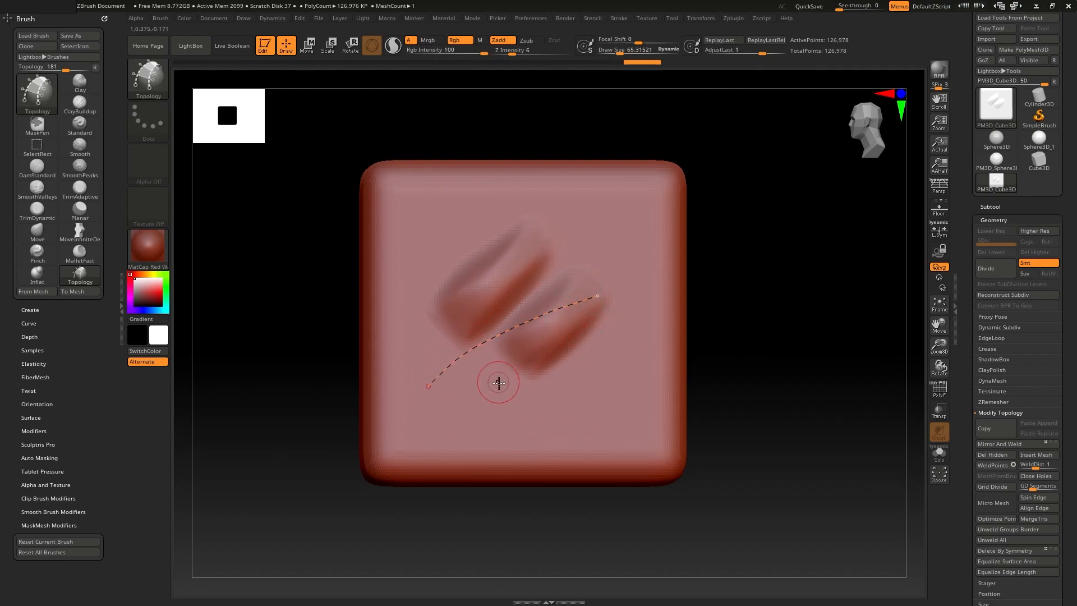
left_click_drag(609, 332, 604, 334)
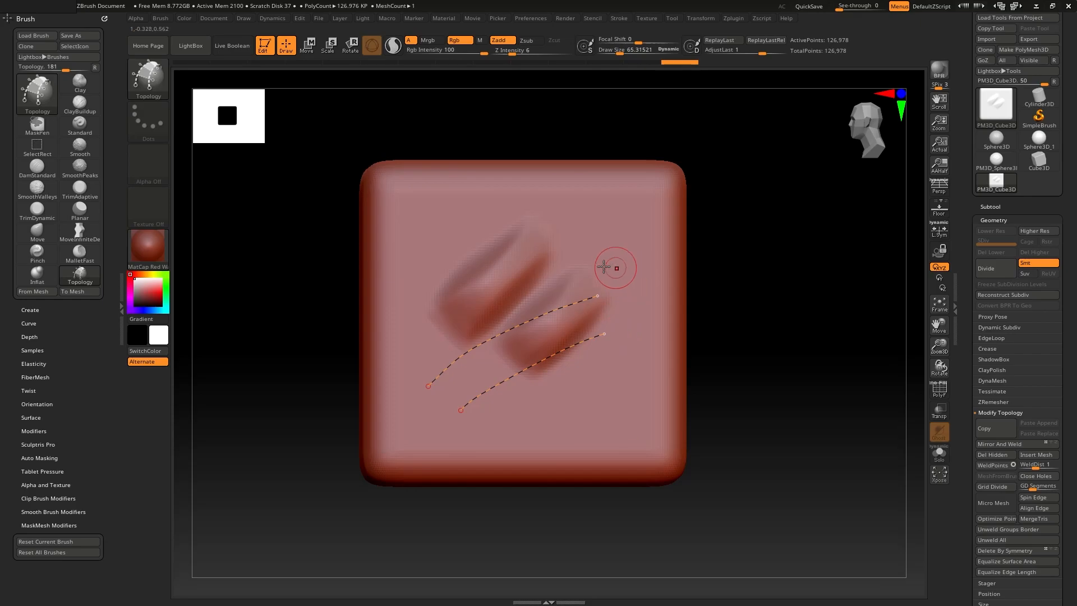
left_click_drag(589, 380, 590, 380)
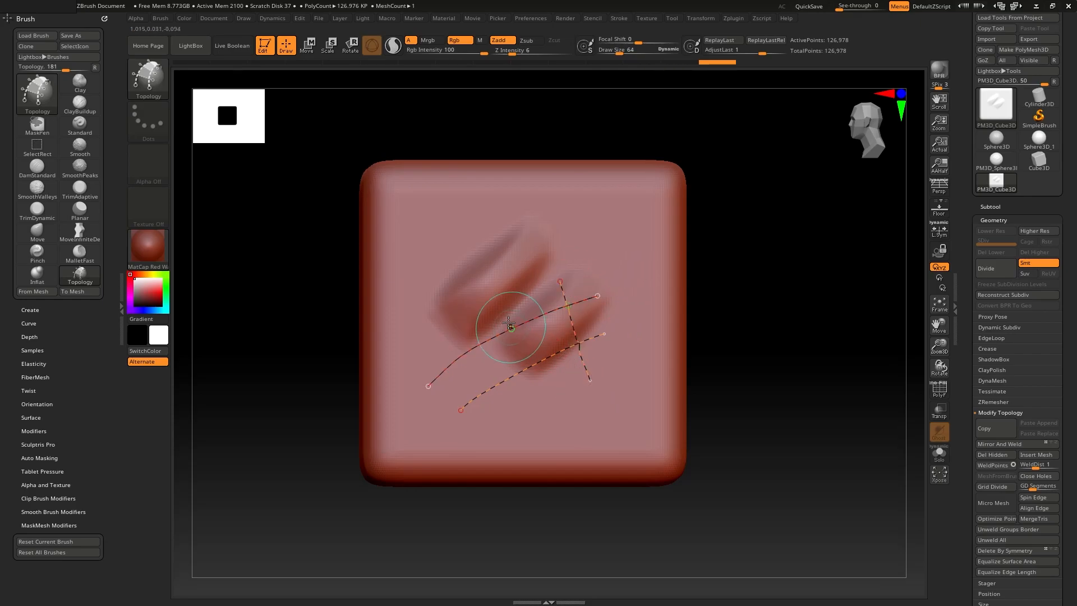
left_click_drag(499, 311, 535, 408)
left_click_drag(757, 243, 757, 285, "alt")
left_click_drag(775, 281, 802, 247)
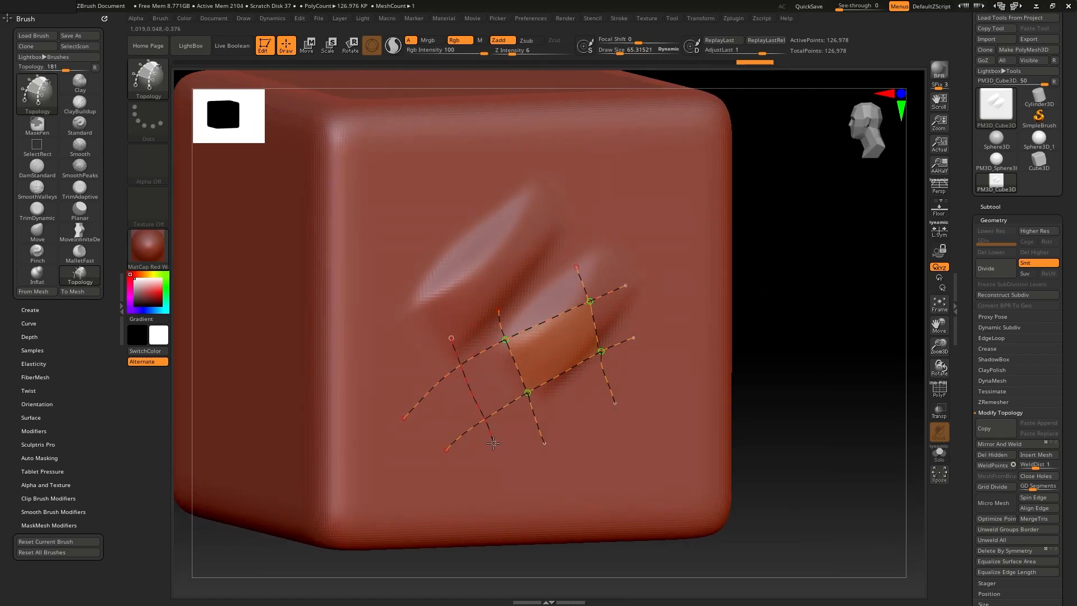
left_click_drag(495, 443, 499, 443)
Reduce the draw size to about 23 and extend the topology grid below with a curve continuing from its lower-left corner.
left_click_drag(784, 344, 733, 349)
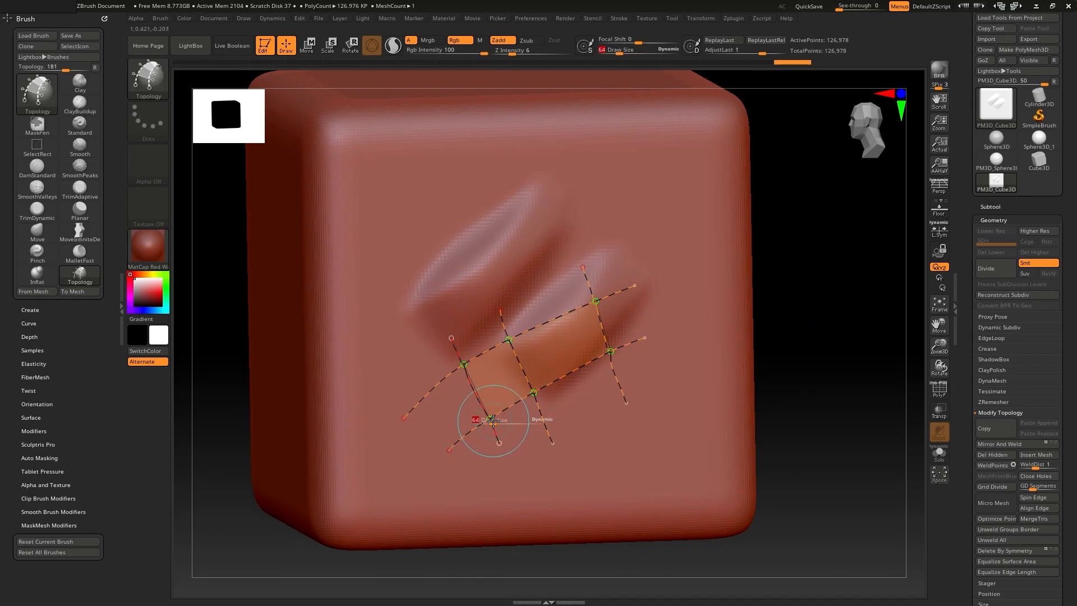
left_click_drag(492, 420, 493, 421)
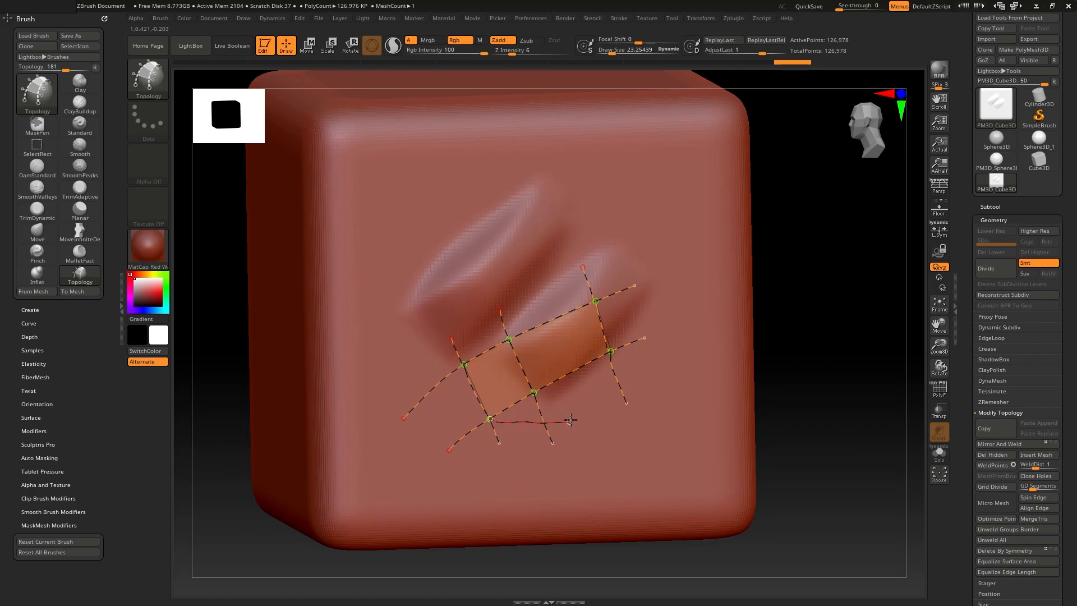
left_click_drag(571, 421, 572, 422)
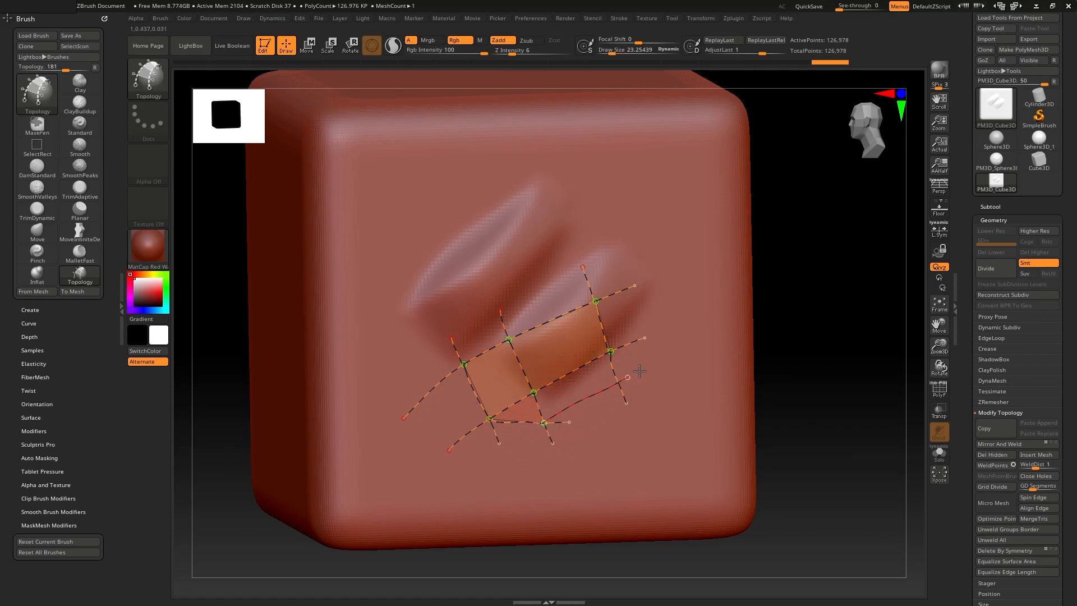
left_click_drag(638, 372, 642, 370)
Trim the loose ends of the two long topology curves beyond the grid's right edge.
left_click_drag(752, 292, 672, 292)
left_click_drag(798, 274, 786, 308, "alt")
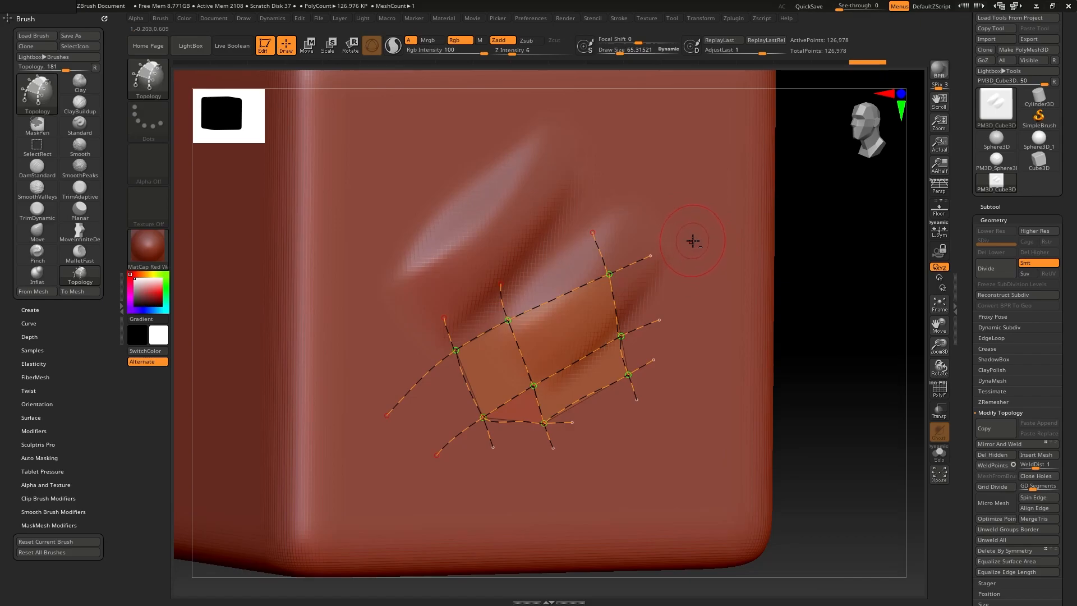
left_click_drag(640, 256, 660, 279)
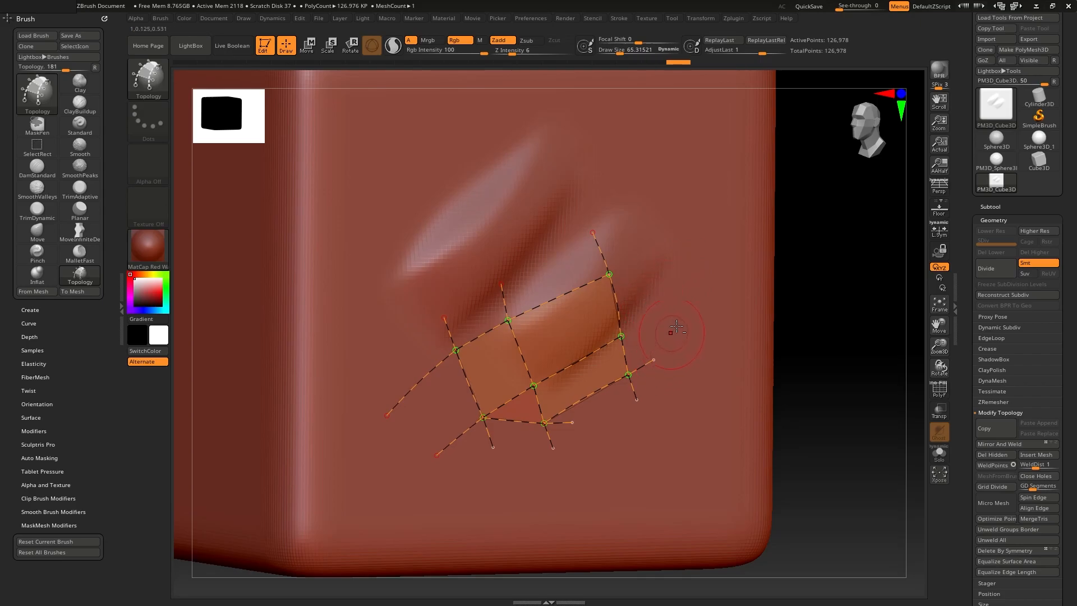
Generate a mesh from the topology grid at draw size about 65, view its thickness, and undo it.
left_click(692, 316)
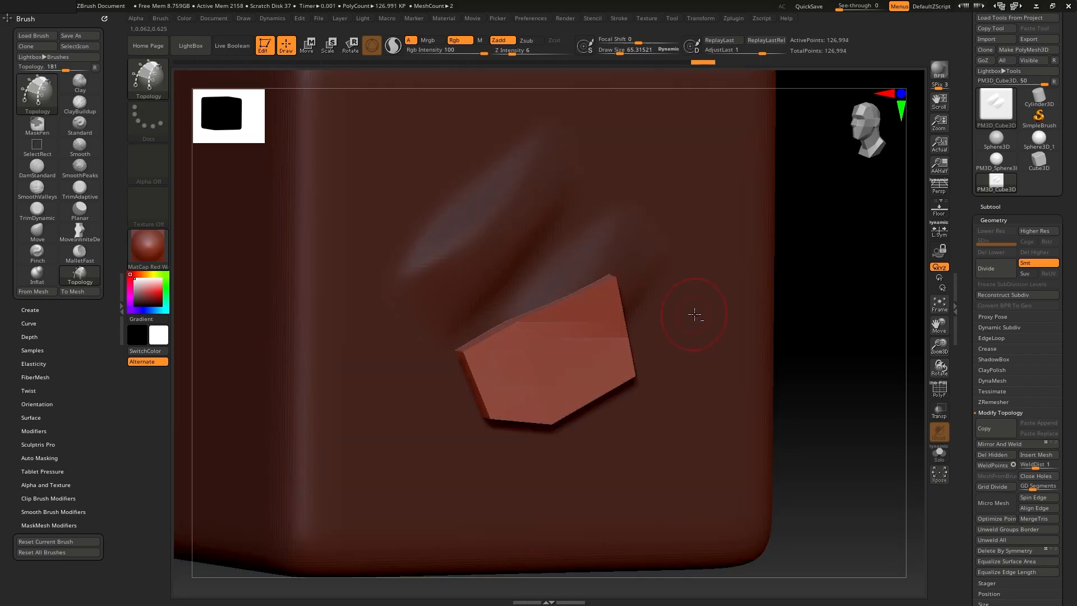
left_click_drag(817, 289, 779, 303)
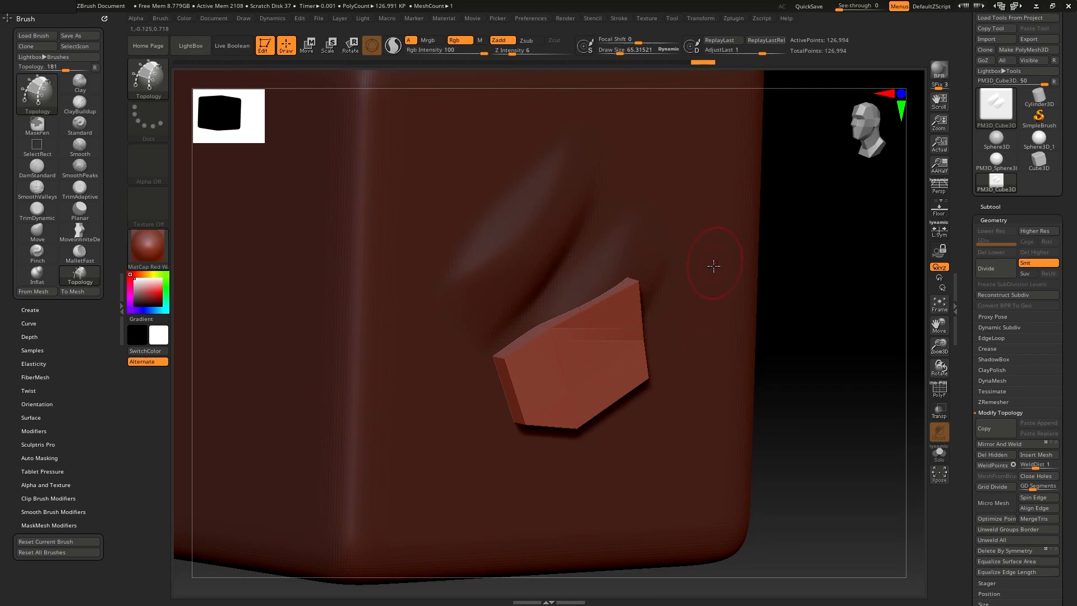
key("ctrl+z")
Erase and redraw the grid's lower-right curve, then trim the loose ends along the lower edge and undo the last trim.
left_click_drag(834, 289, 820, 268)
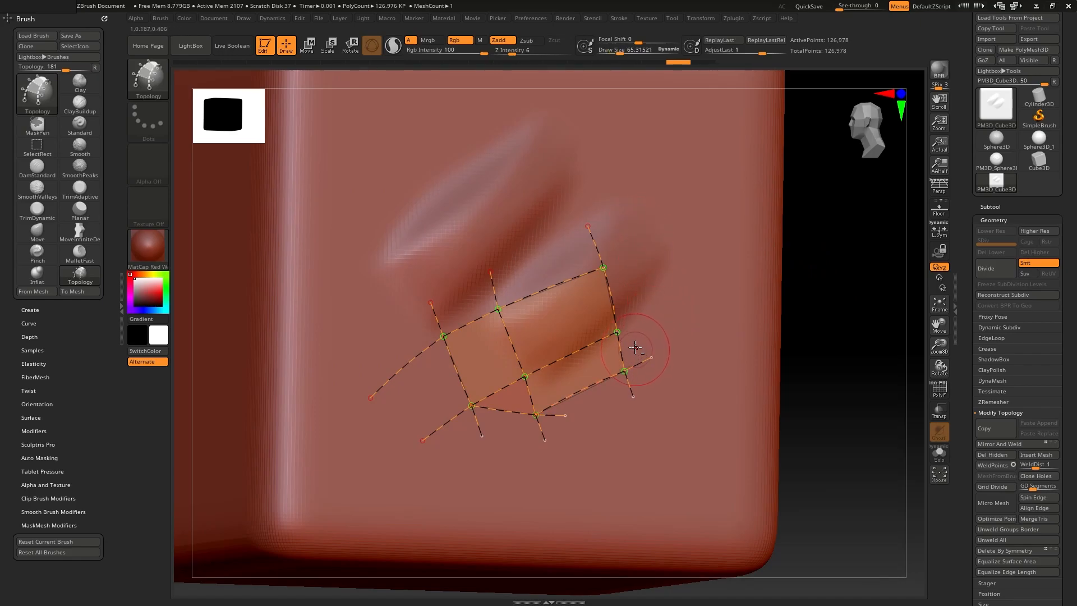
left_click_drag(635, 378, 609, 391, "alt")
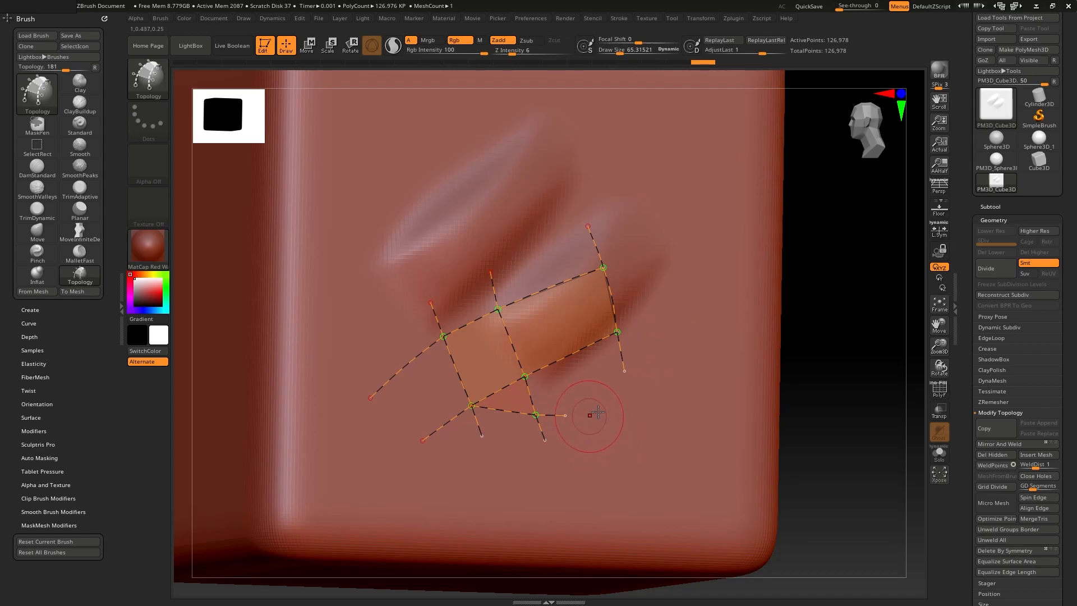
left_click_drag(538, 415, 664, 349)
left_click_drag(647, 391, 627, 386, "alt")
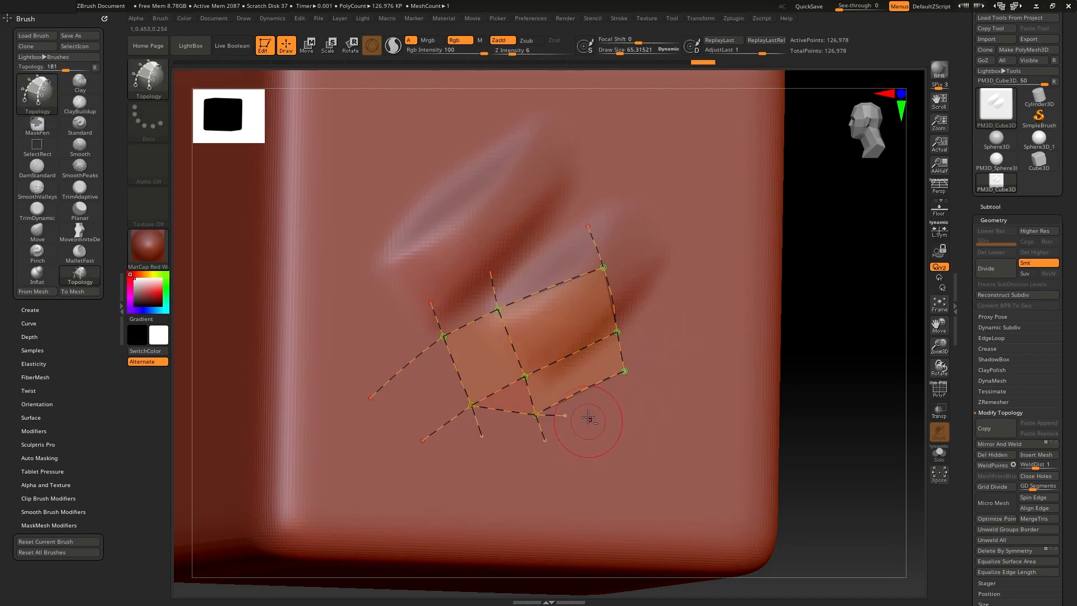
left_click_drag(477, 467, 455, 486, "alt")
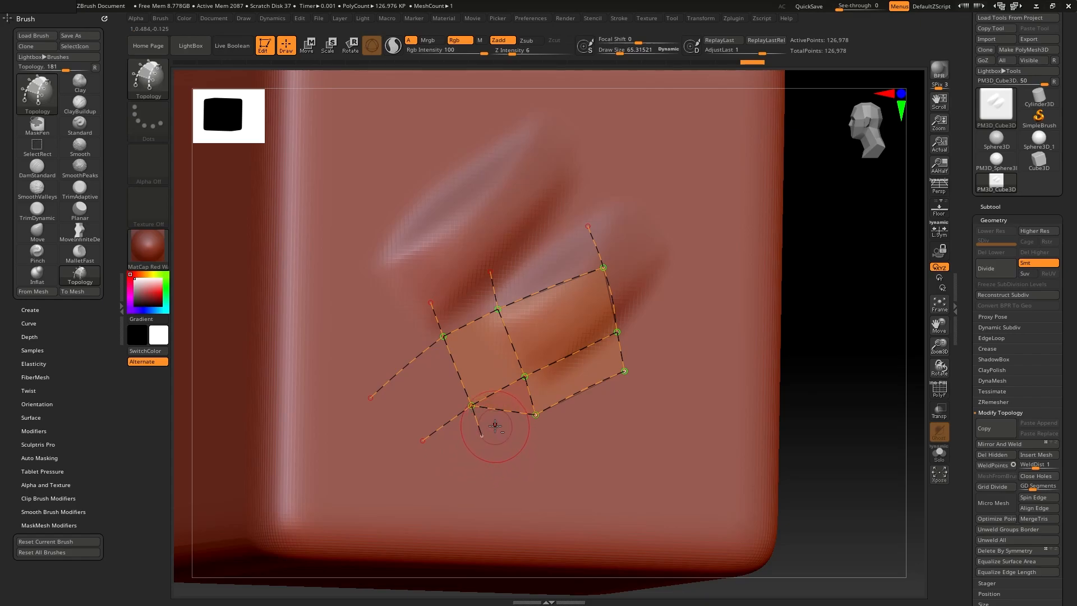
left_click_drag(494, 425, 474, 431, "alt")
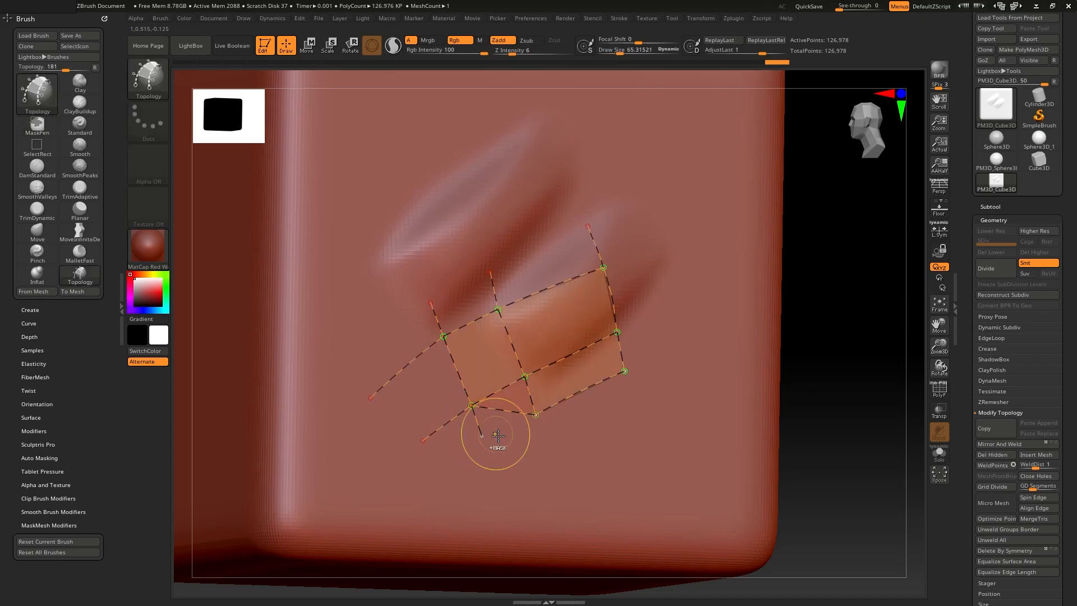
key("ctrl+z")
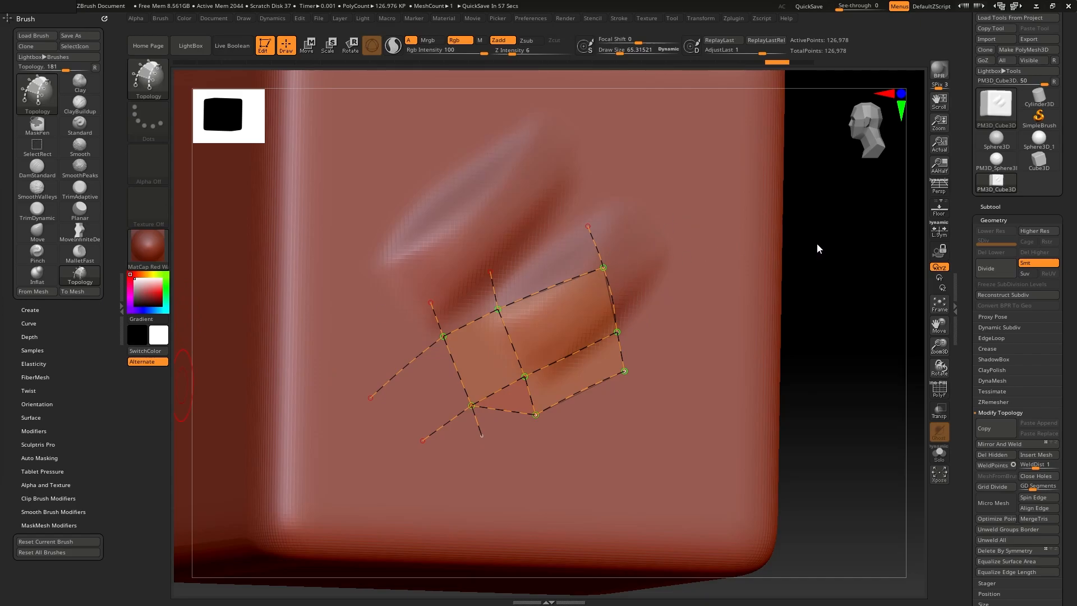
Set the draw size to about 39 and clear all remaining loose curve ends around the topology grid.
left_click_drag(825, 253, 808, 251)
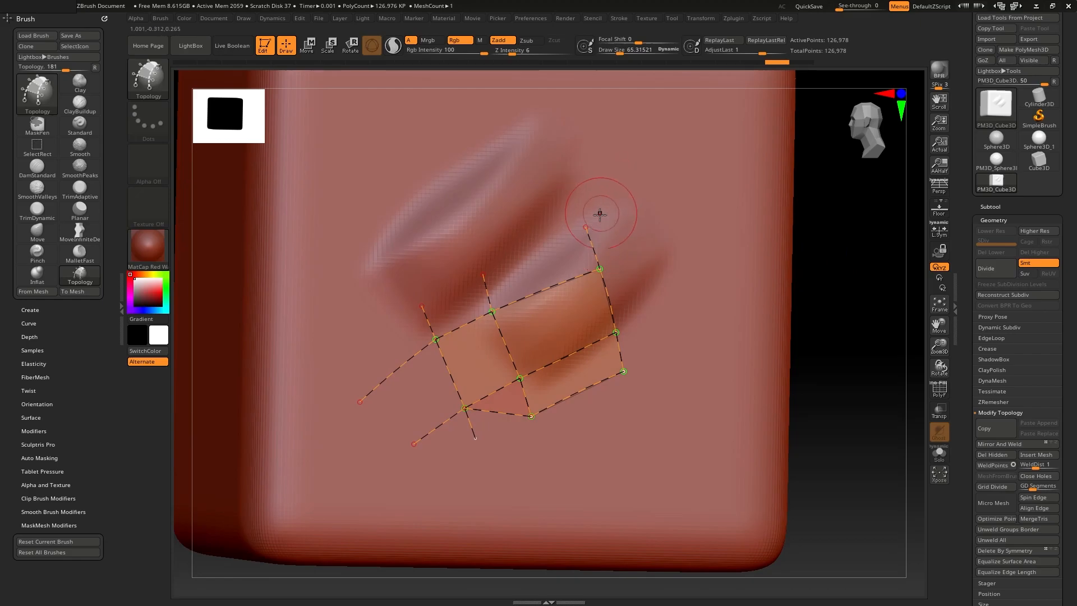
key("s")
left_click_drag(618, 205, 614, 206)
left_click_drag(647, 205, 665, 192, "alt")
left_click_drag(470, 293, 513, 269, "alt")
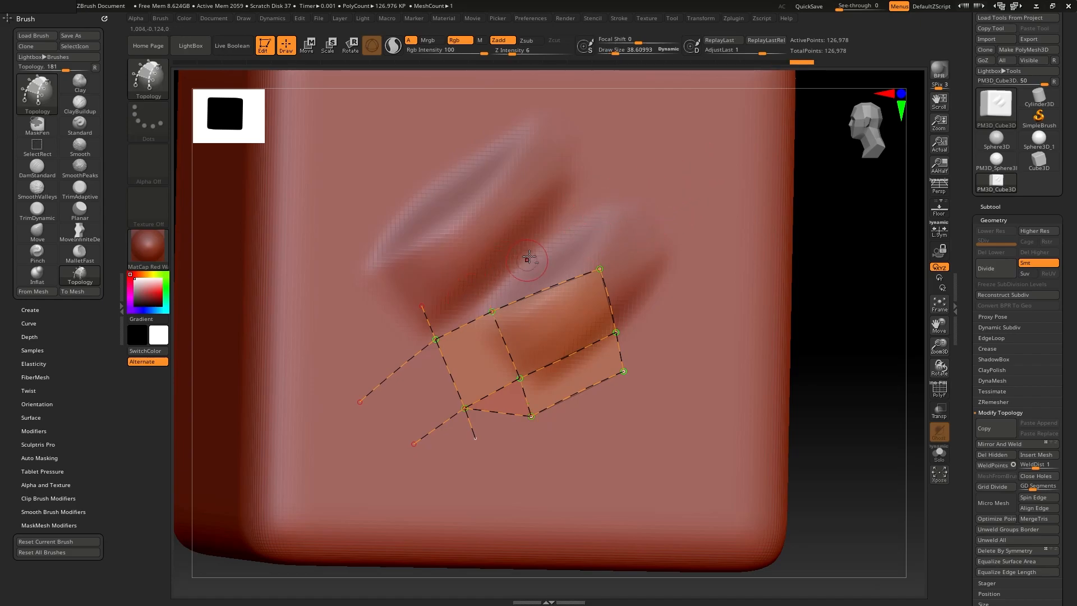
key("ctrl")
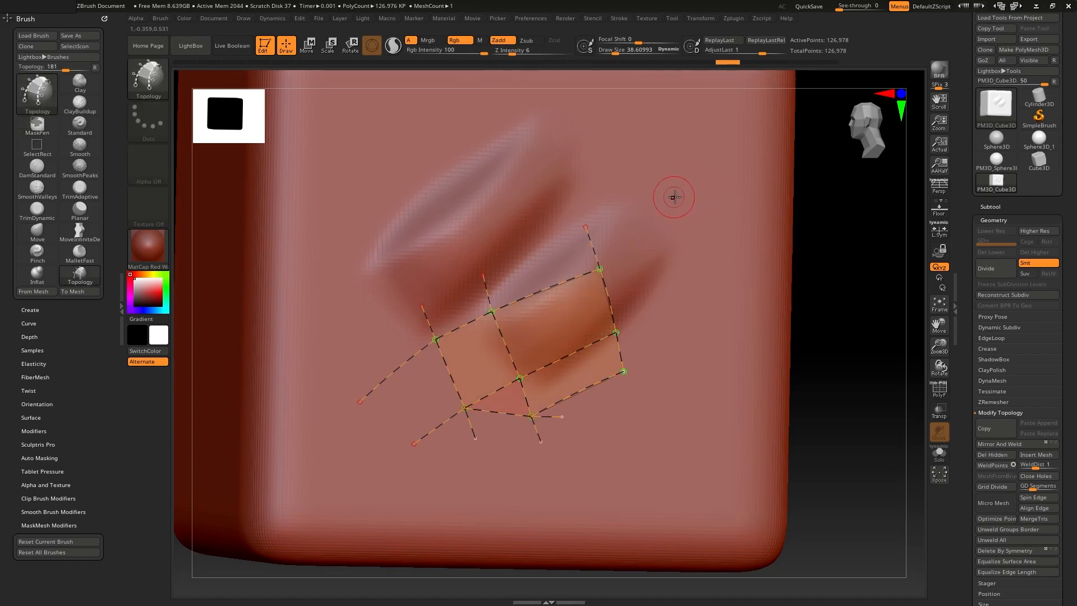
left_click(760, 234)
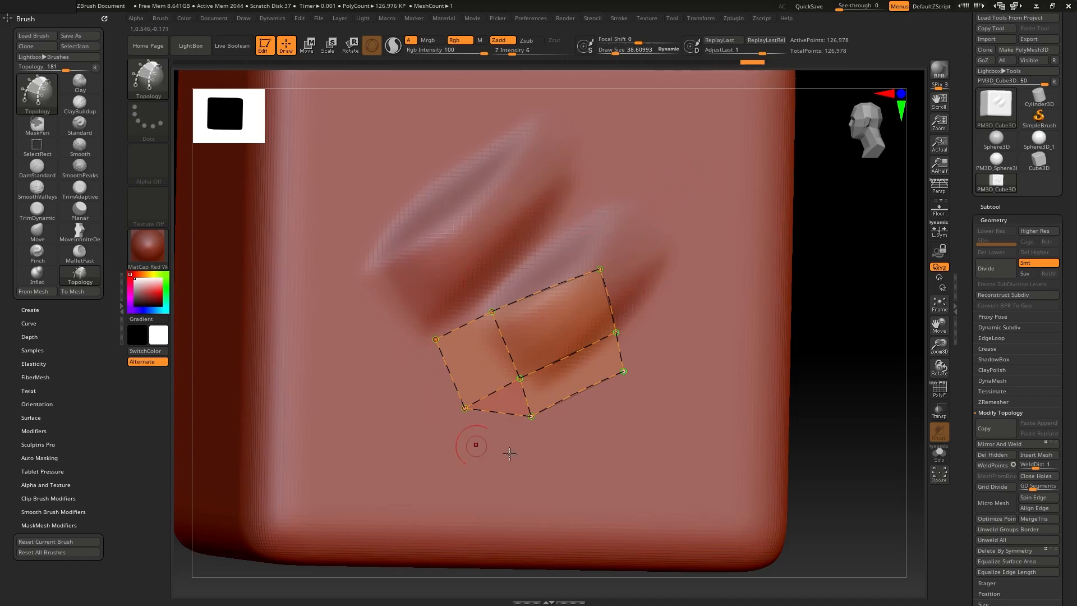
Extend the grid with a lower row, a long crossing curve and a curved bottom edge, and clear the loose ends.
left_click_drag(851, 228, 748, 279)
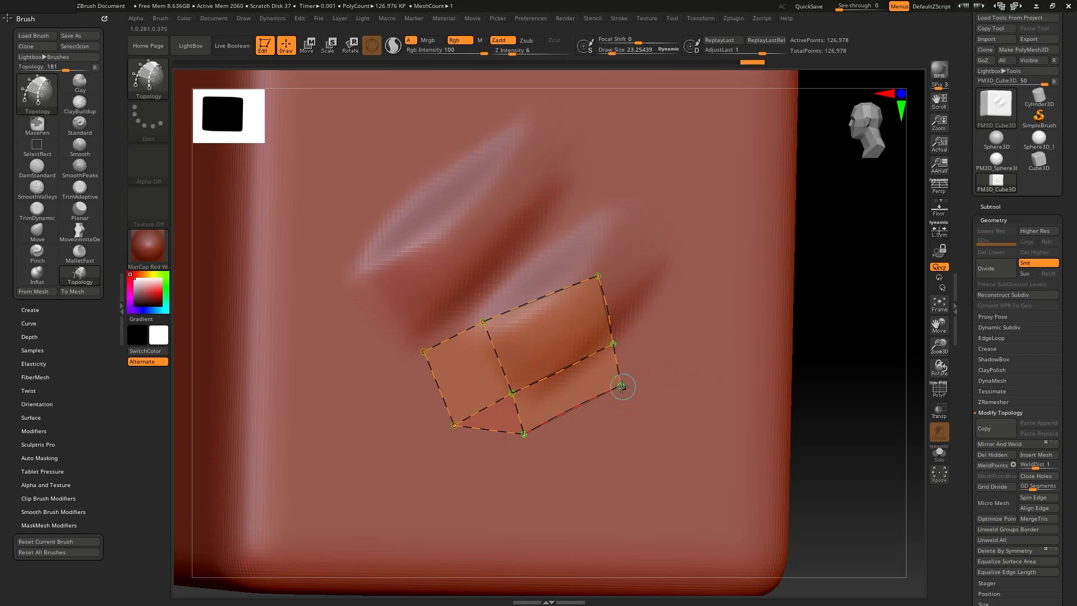
left_click_drag(631, 434, 632, 442)
mouse_move(523, 434)
left_mouse_down()
mouse_move(536, 477)
mouse_move(651, 404)
left_mouse_up()
left_click_drag(529, 256, 584, 492)
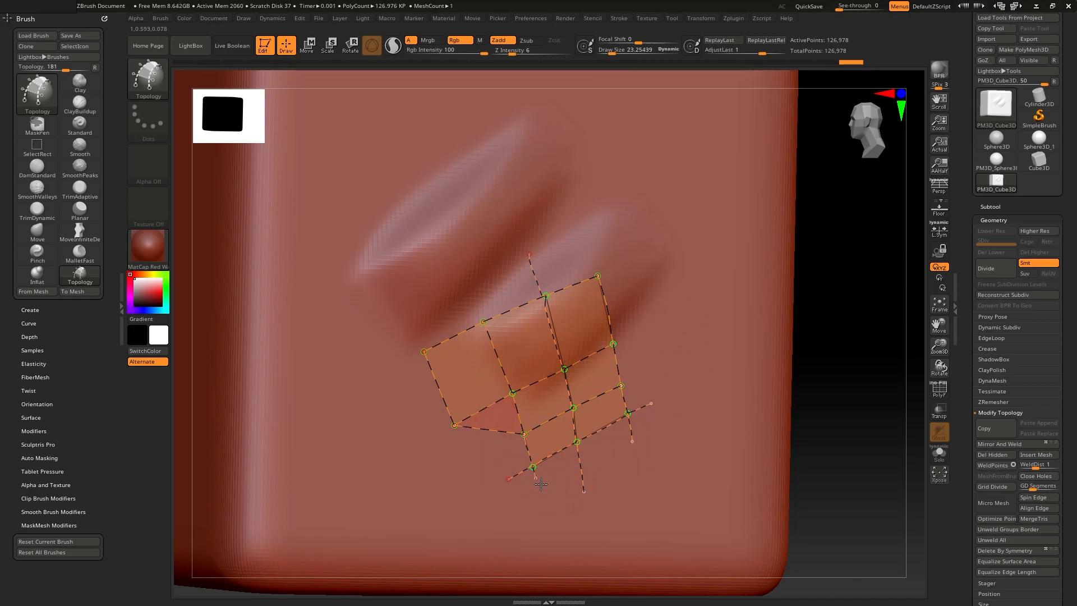
left_click_drag(584, 492, 584, 492)
left_click(772, 363)
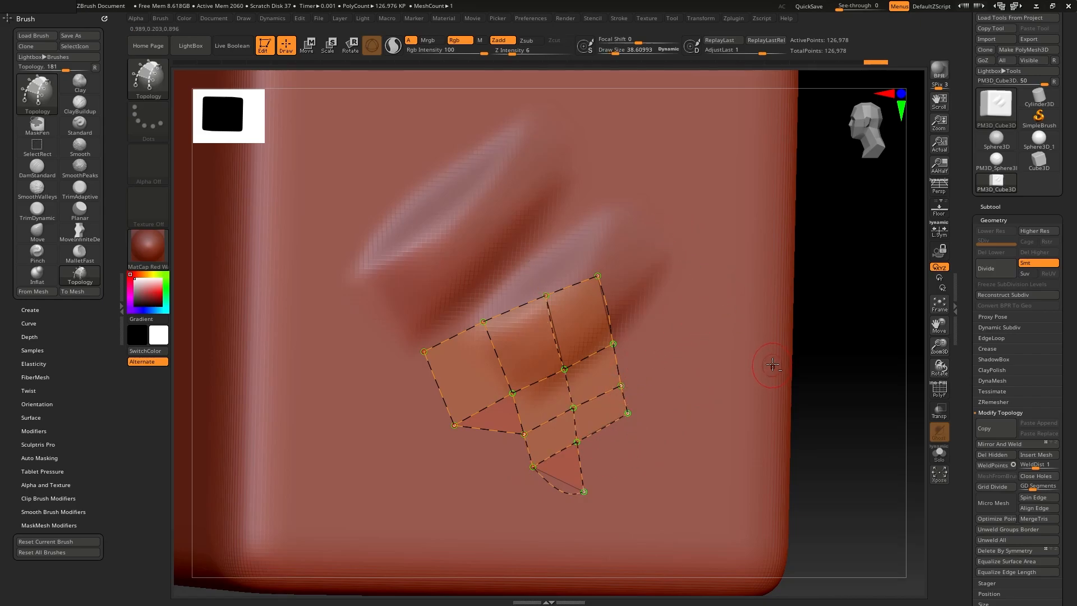
Generate a mesh from the extended topology grid at draw size about 39, then undo it.
mouse_move(840, 316)
left_mouse_down()
mouse_move(852, 320)
mouse_move(639, 346)
left_mouse_up()
left_click(682, 343)
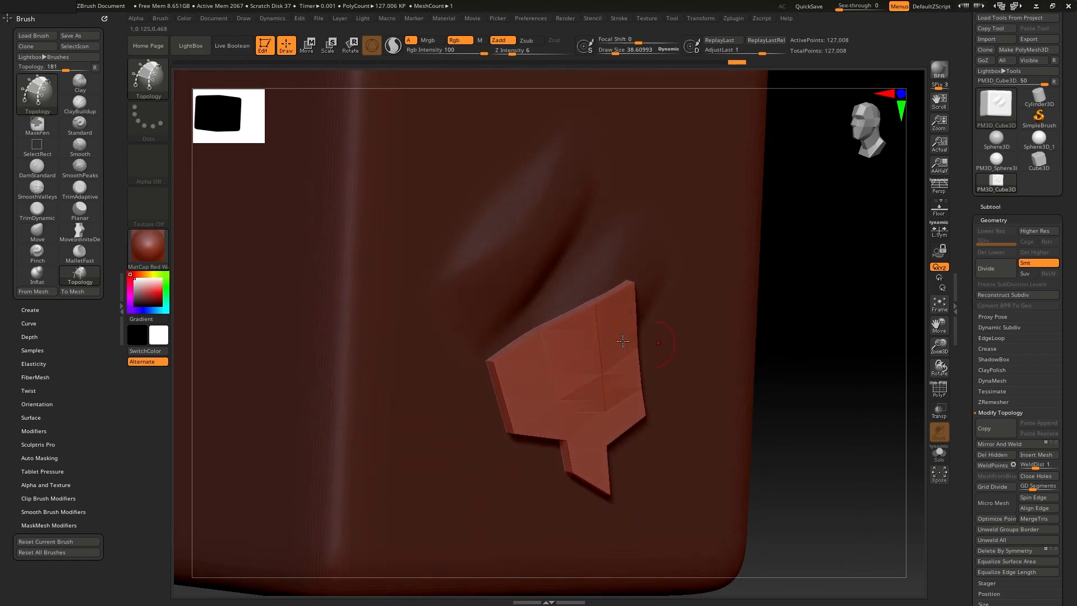
left_click(644, 339)
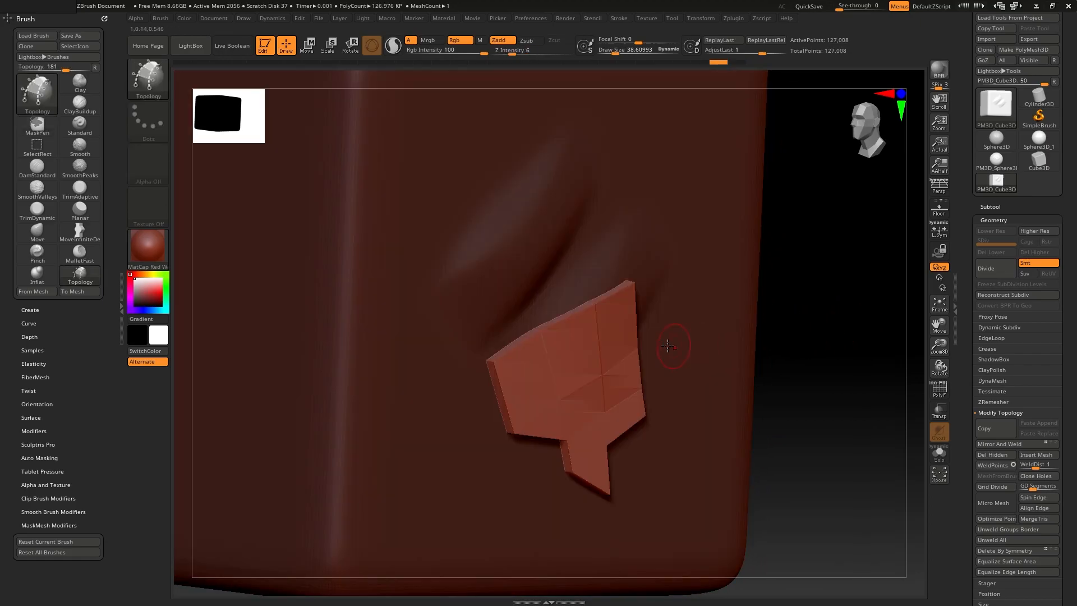
key("ctrl+z")
Reduce the draw size to about 12, generate a thinner mesh from the topology grid, and undo it.
key("s")
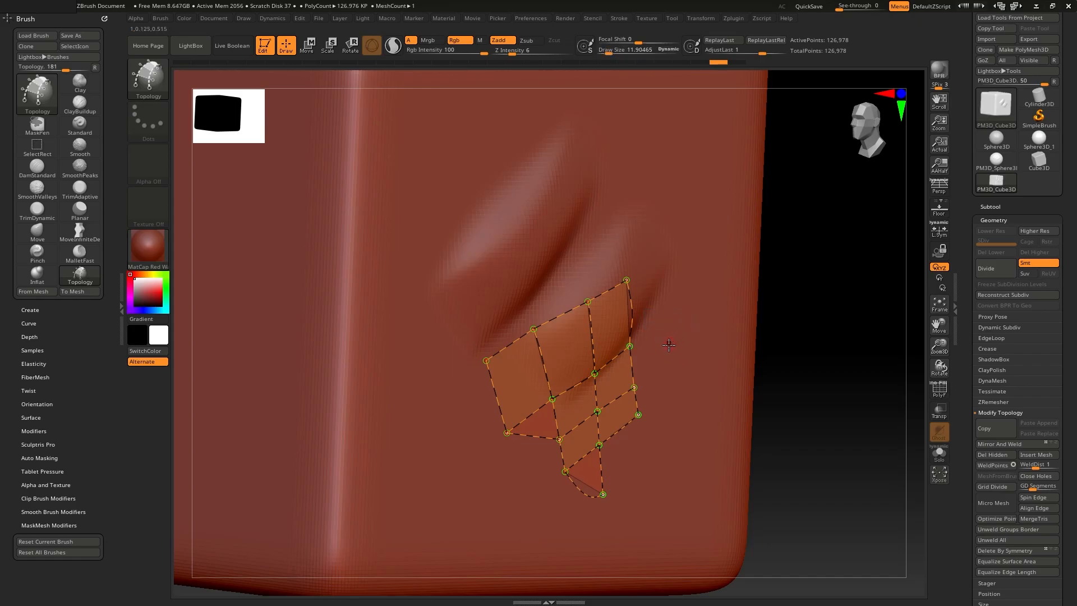
left_click(669, 344)
left_click_drag(811, 316, 696, 339)
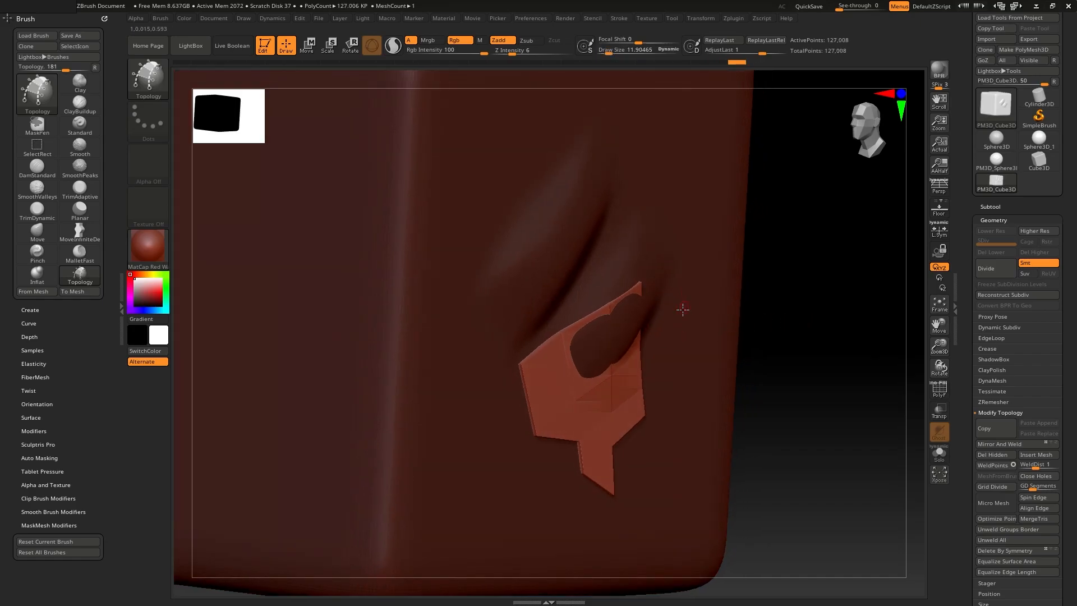
key("ctrl+z")
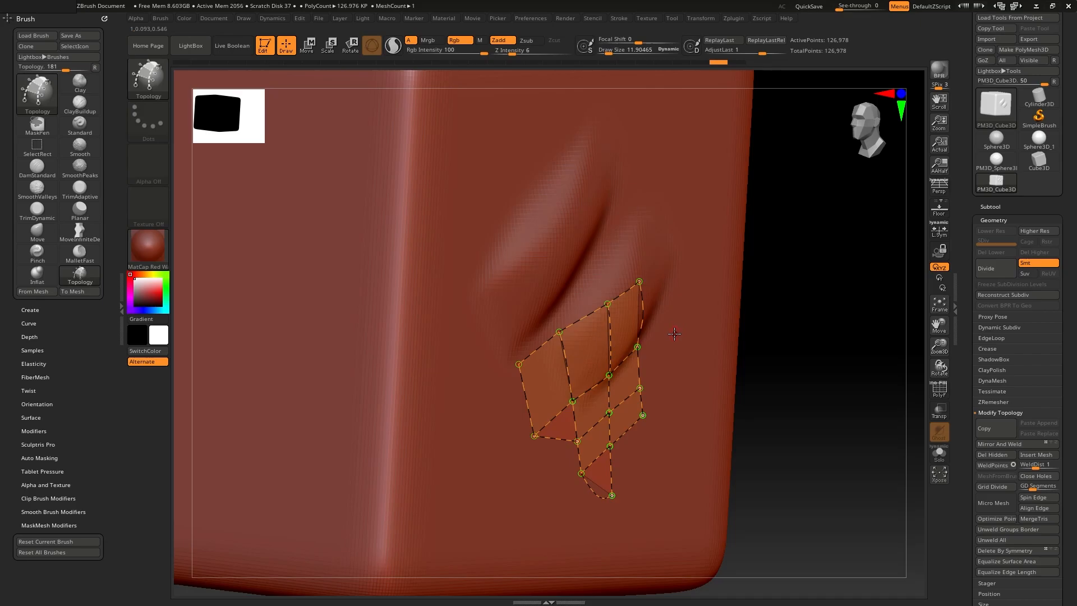
Generate thicker meshes from the topology grid with larger draw sizes, up to about 175, undoing each one.
key("s")
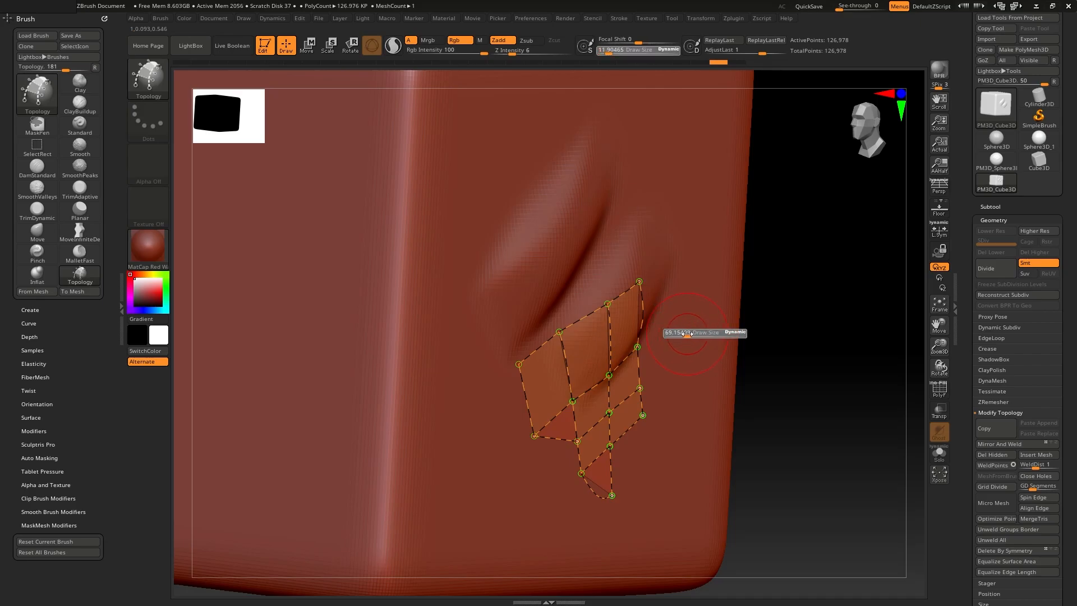
left_click(718, 307)
key("ctrl+z")
key("ctrl+z")
key("s")
left_click_drag(716, 309, 728, 310)
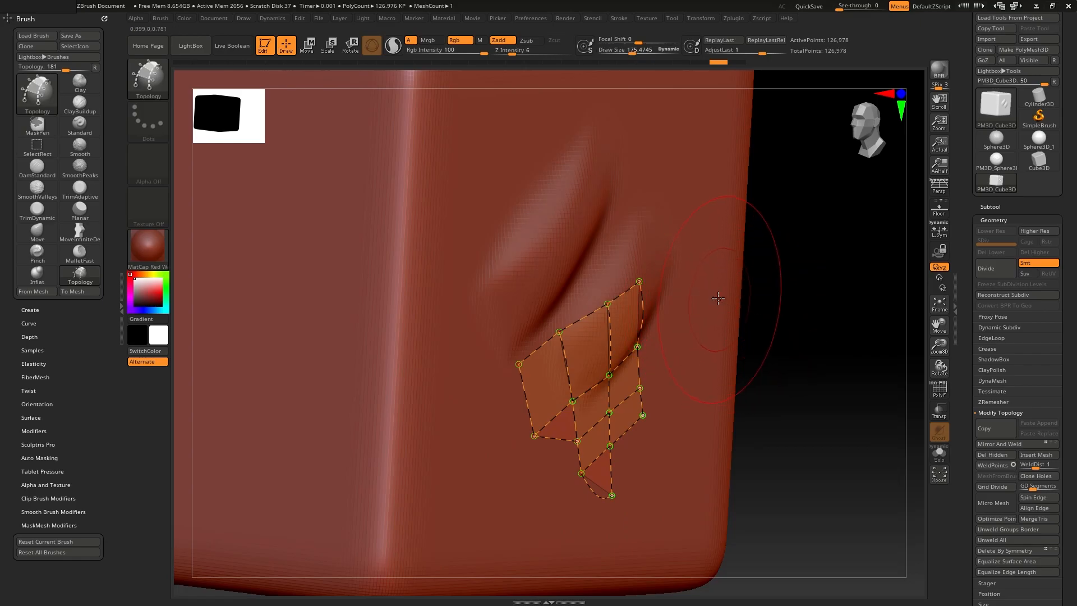
left_click(720, 300)
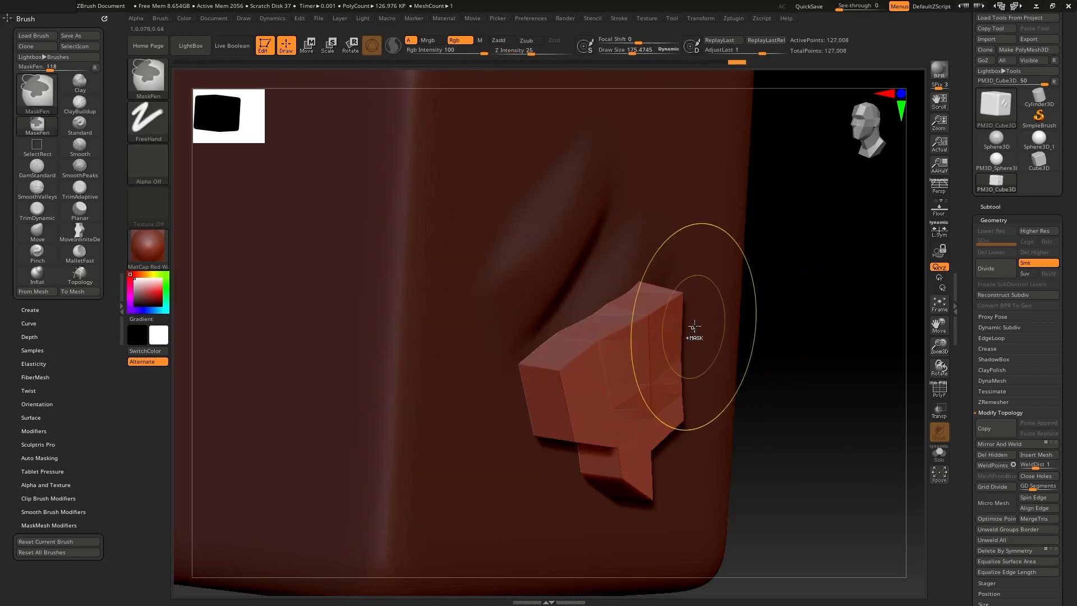
key("ctrl+z")
Set the draw size to about 28 and generate the mesh from the topology grid.
key("s")
left_click_drag(719, 291, 710, 292)
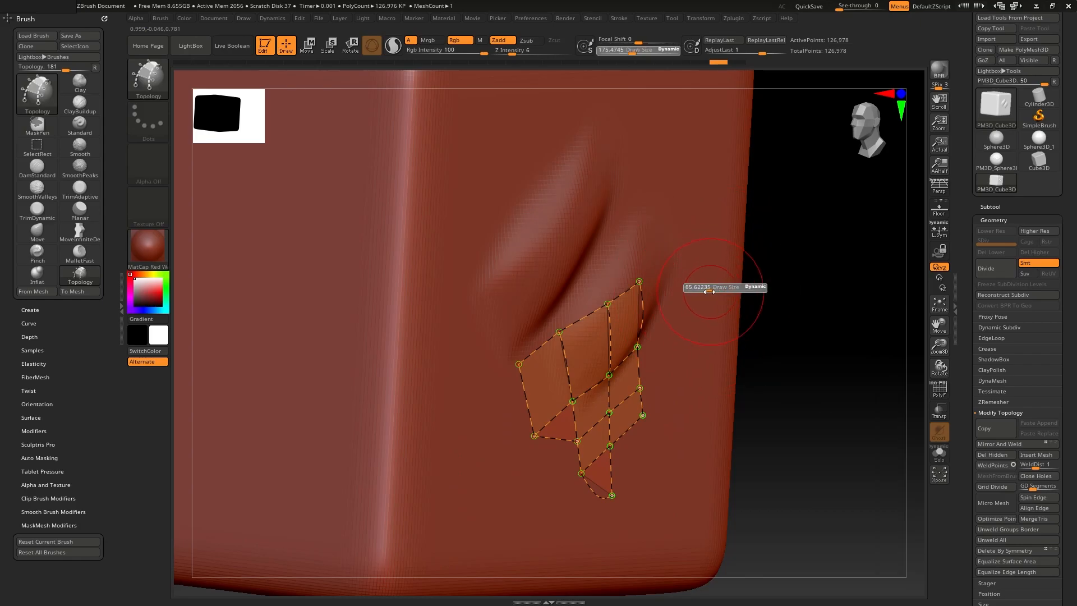
left_click(692, 319)
mouse_move(805, 337)
left_mouse_down()
mouse_move(813, 320)
mouse_move(799, 315)
mouse_move(799, 335)
left_mouse_up()
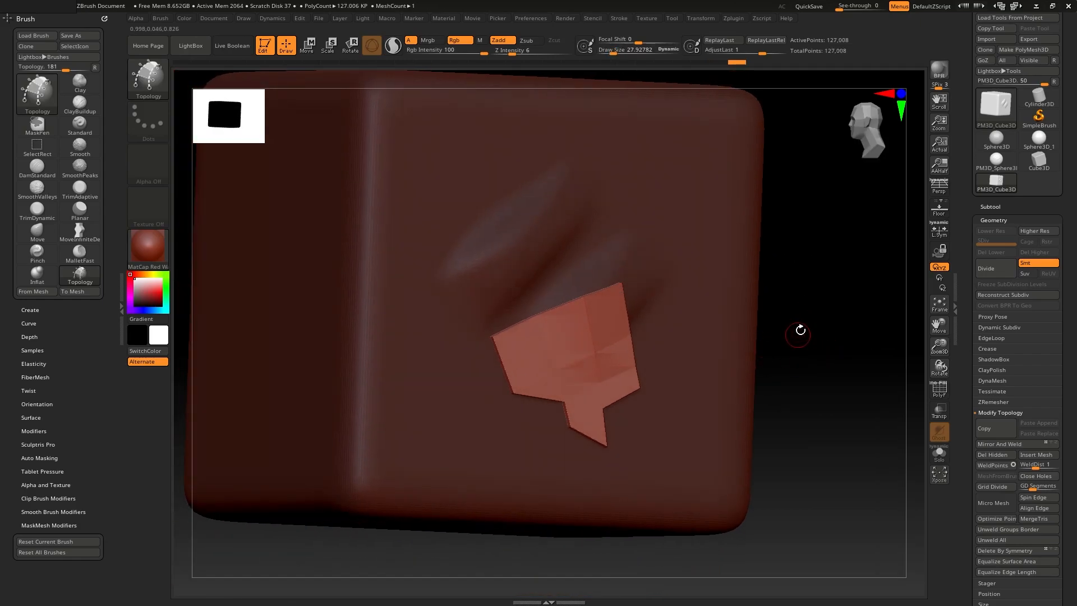
Split the unmasked topology mesh from the cube into its own subtool using Split Unmasked Points.
left_click(991, 206)
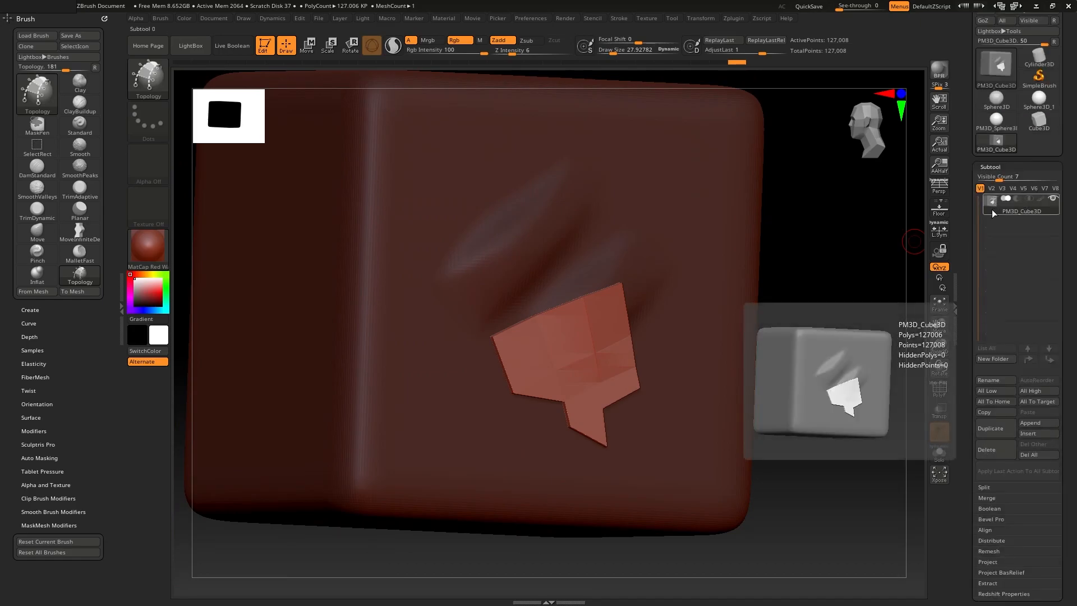
left_click(1014, 485)
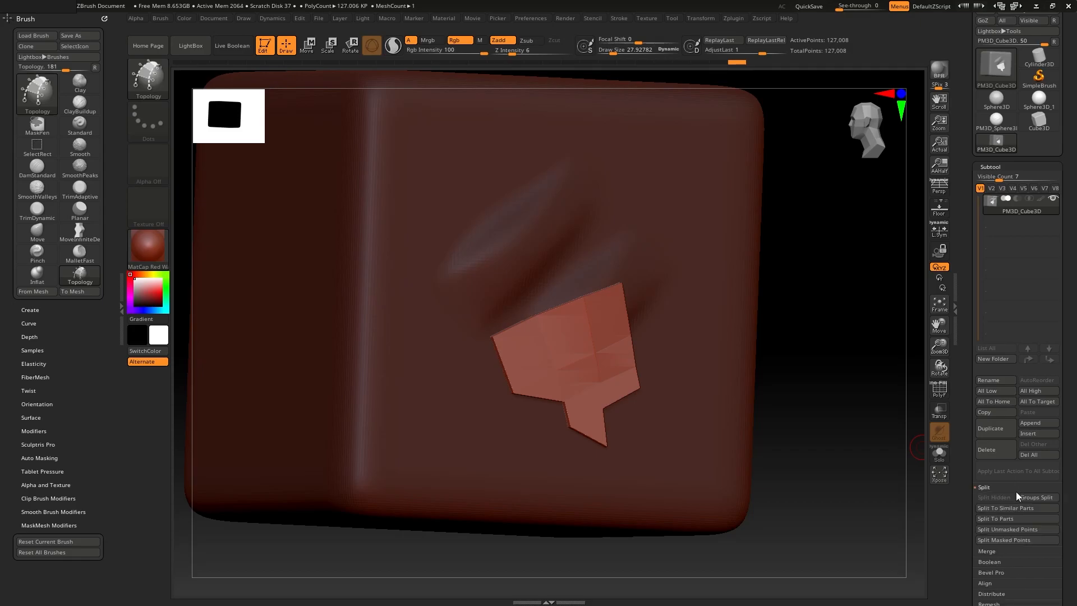
left_click(1017, 531)
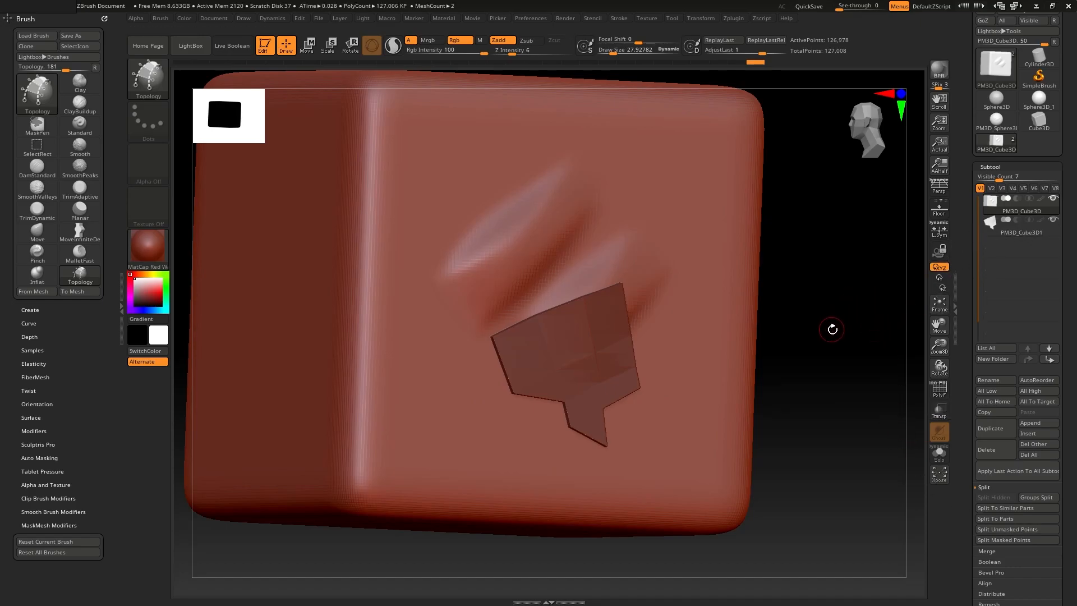
left_click_drag(833, 327, 886, 287)
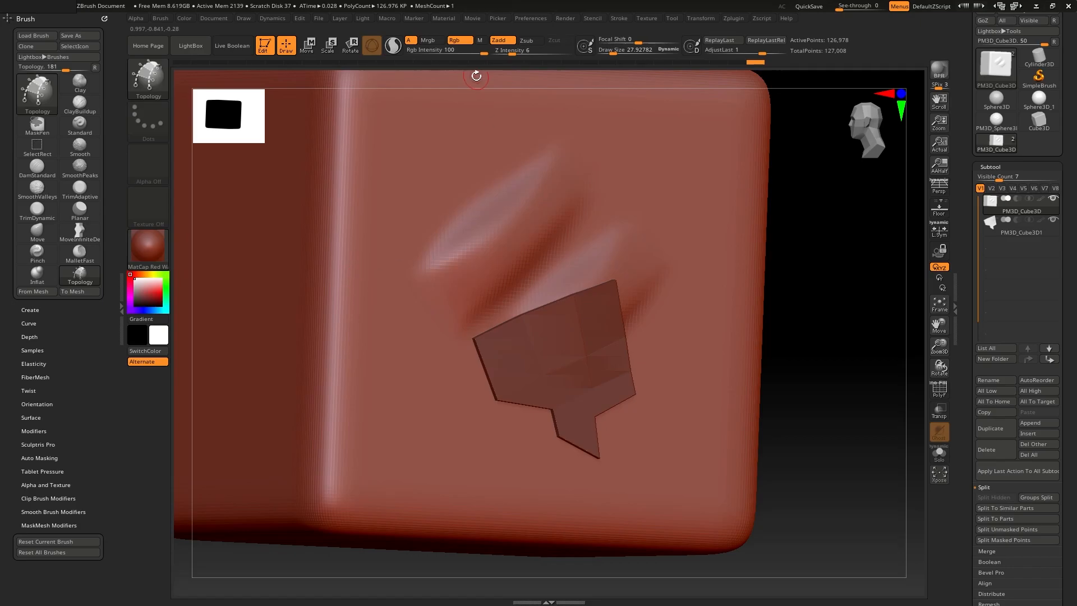
left_click_drag(853, 347, 844, 319, "alt")
mouse_move(844, 319)
left_mouse_down()
mouse_move(827, 325)
mouse_move(832, 264)
left_mouse_up()
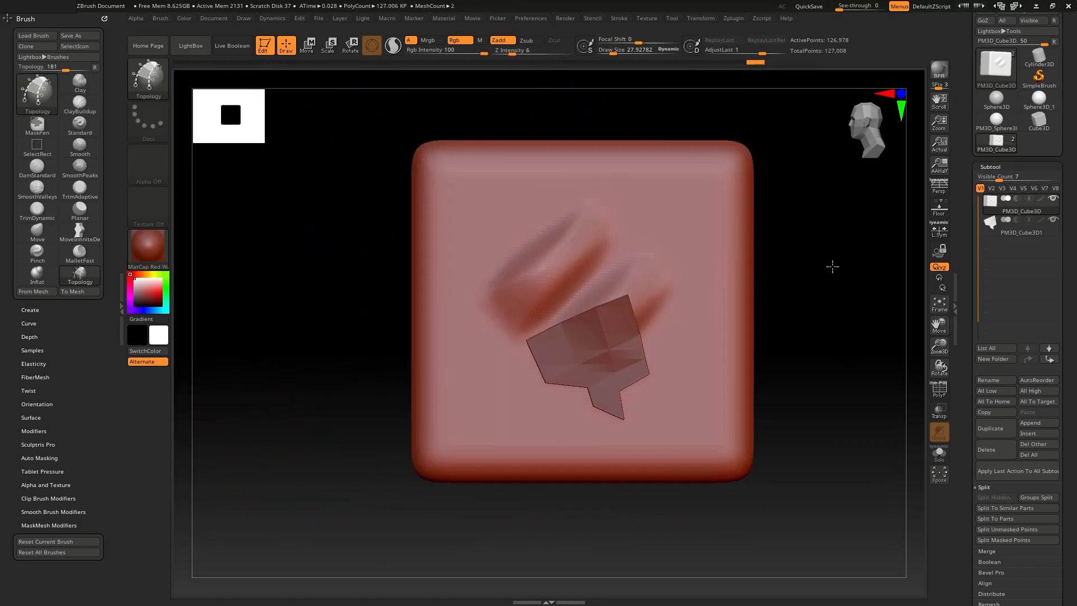
left_click(156, 77)
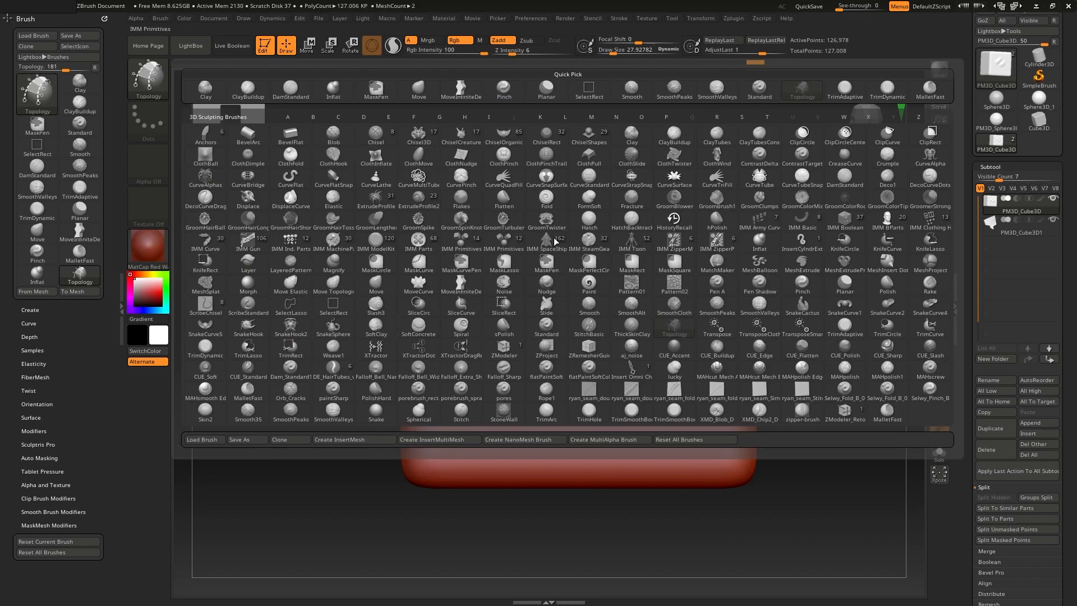
mouse_move(800, 302)
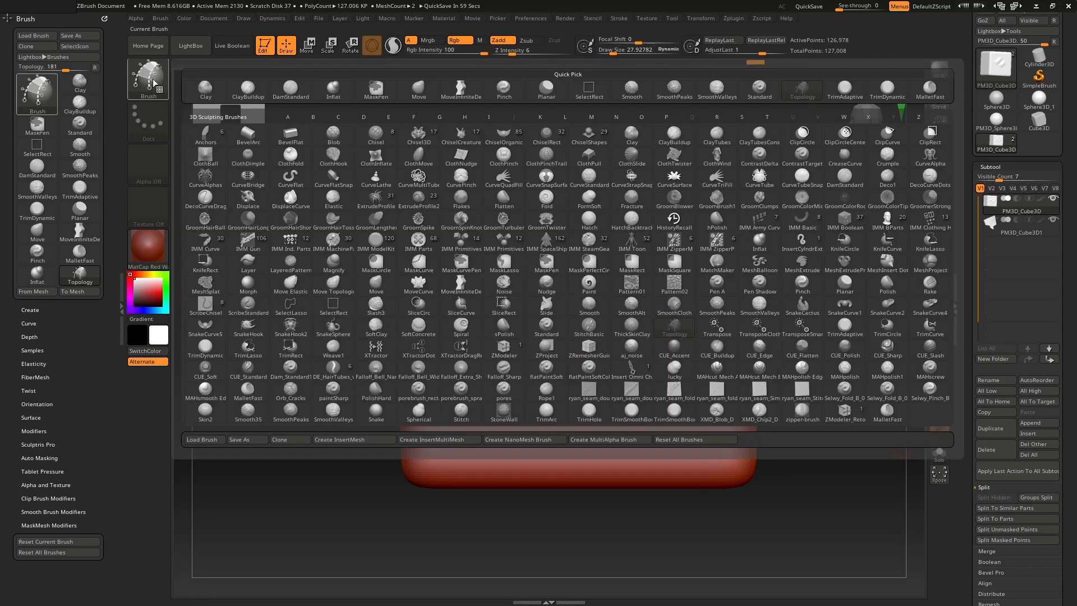
left_click(150, 84)
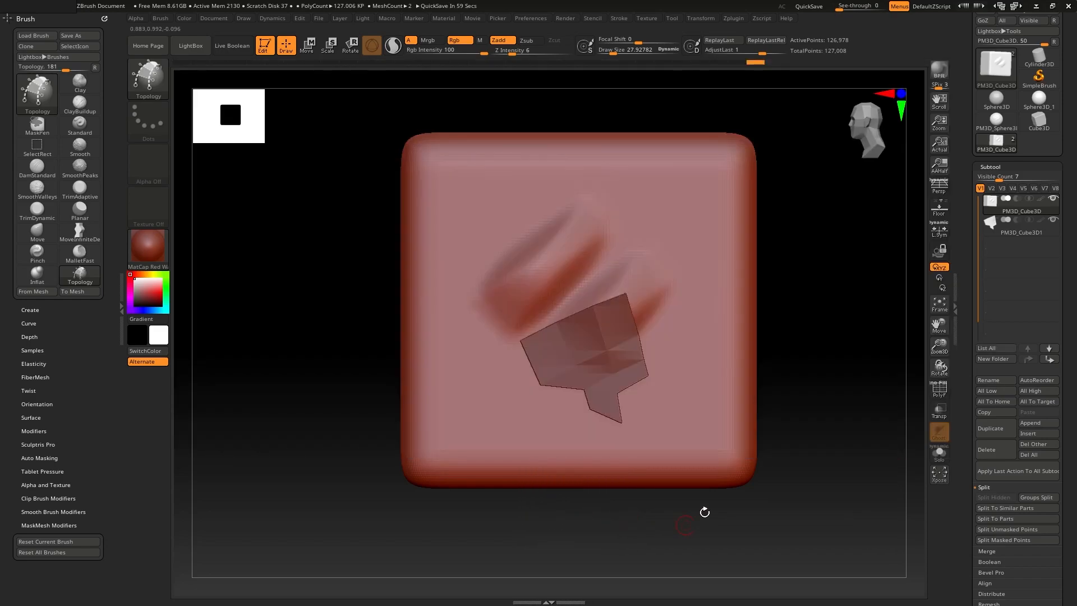
left_click_drag(782, 318, 798, 280)
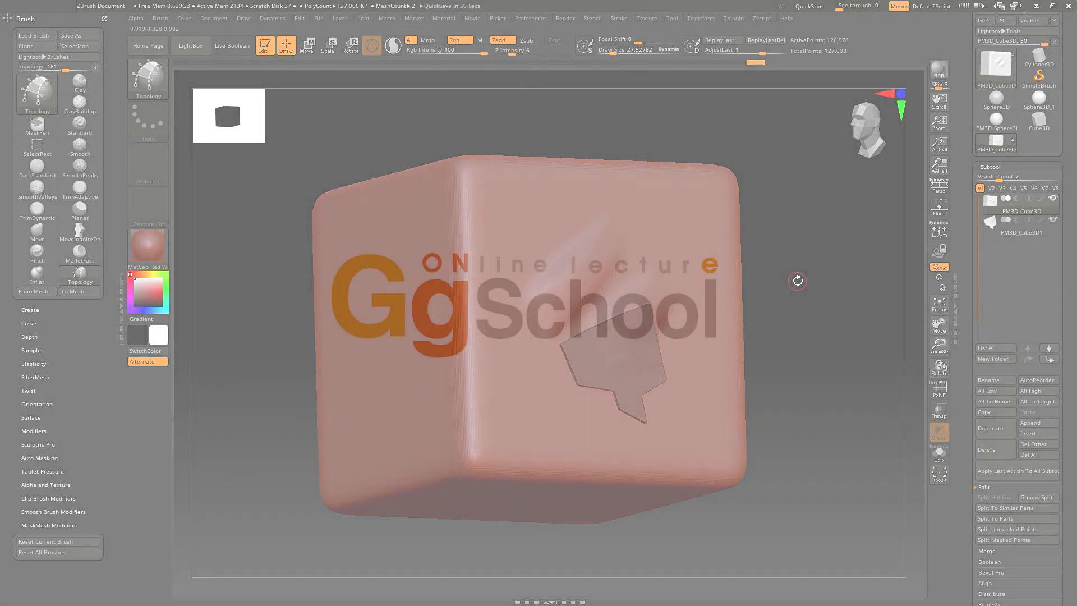